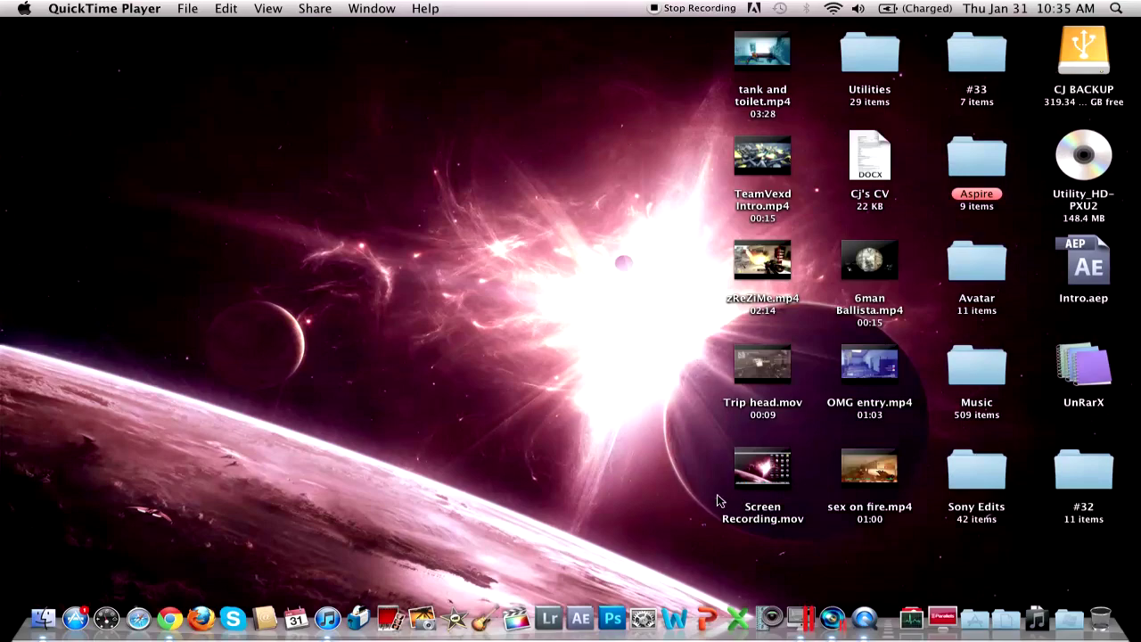
Step: Switch to Vegas Pro and create a new HD 720-60p project, with all new projects starting from these settings
left_click(837, 597)
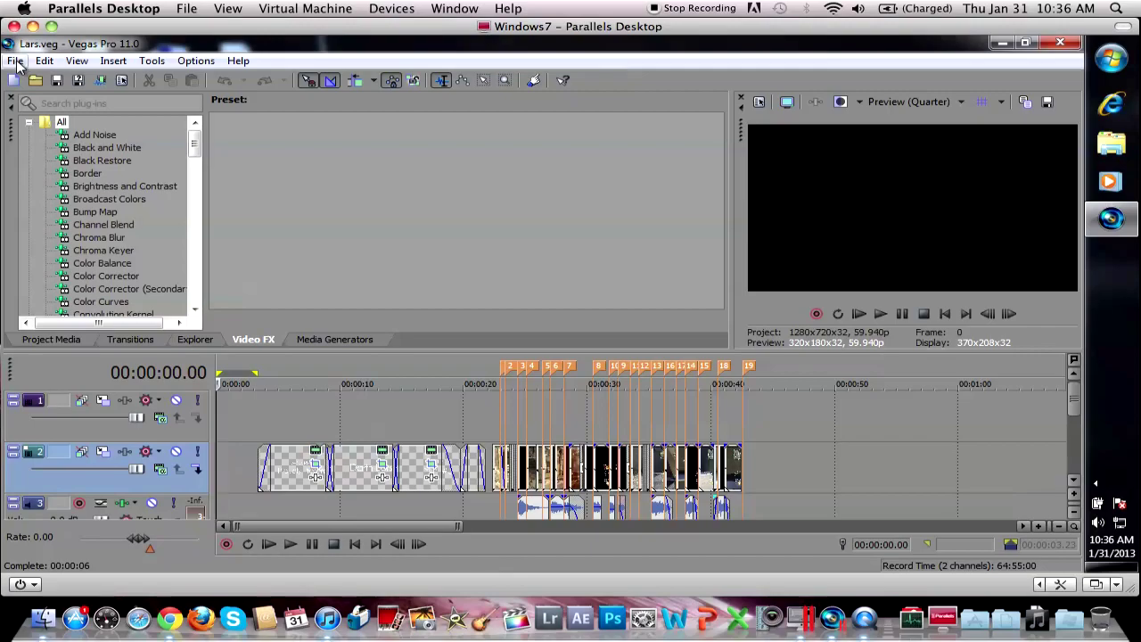
left_click(16, 61)
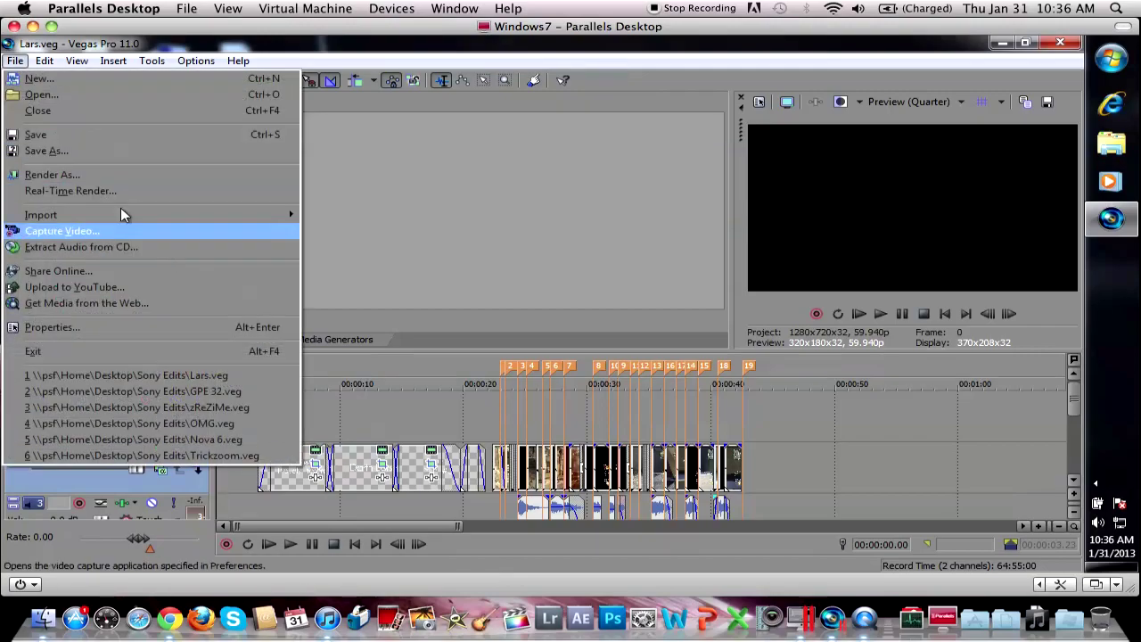
left_click(74, 77)
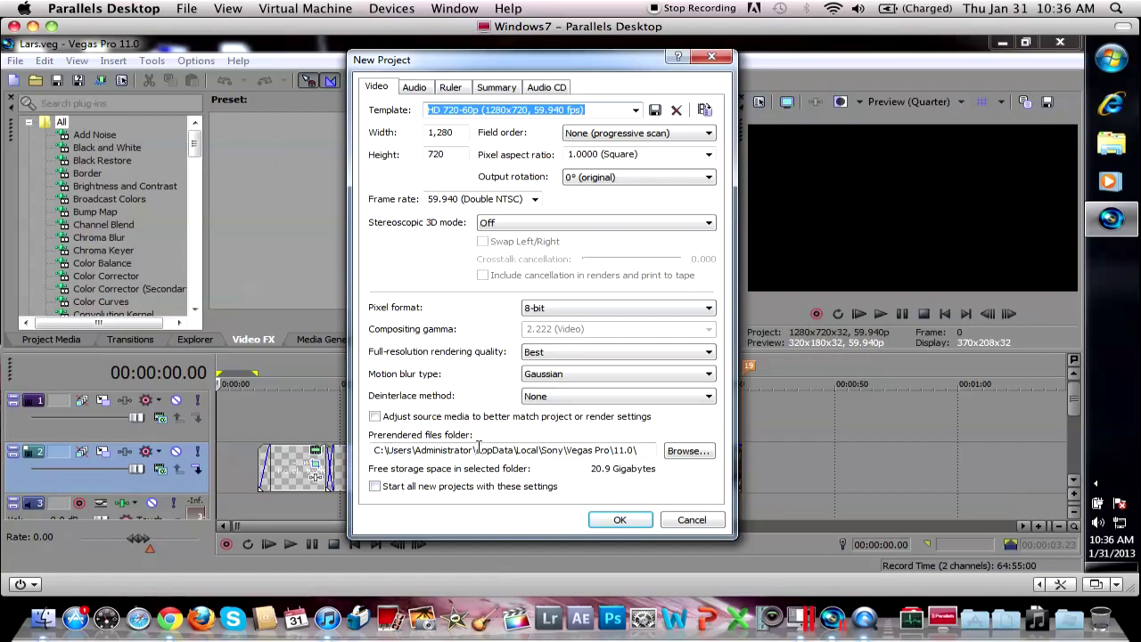
left_click(479, 487)
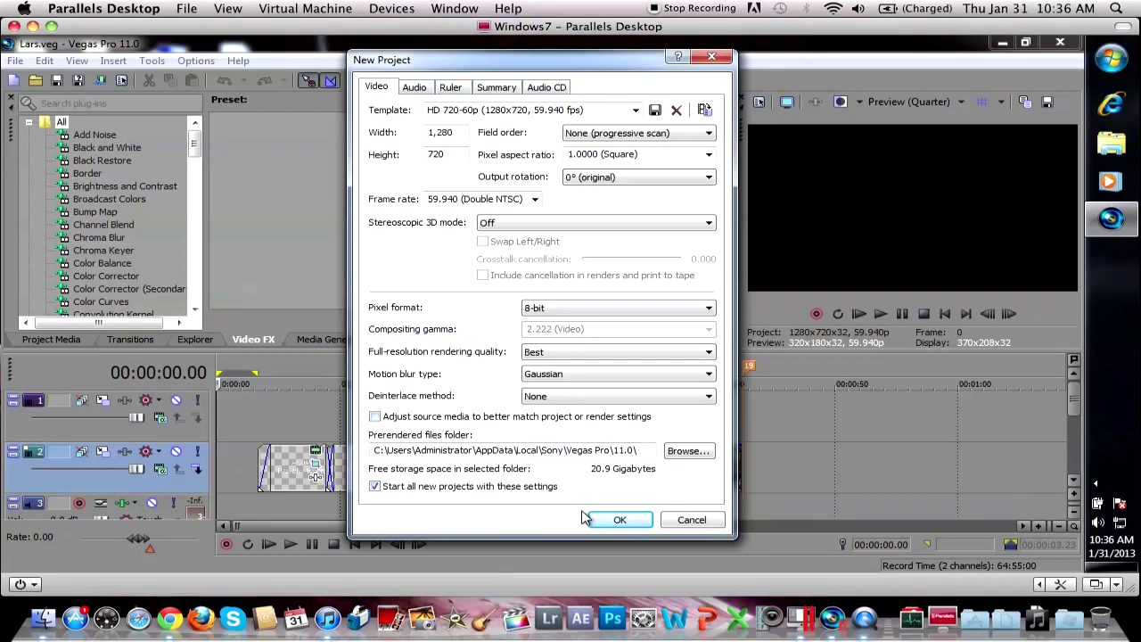
left_click(414, 89)
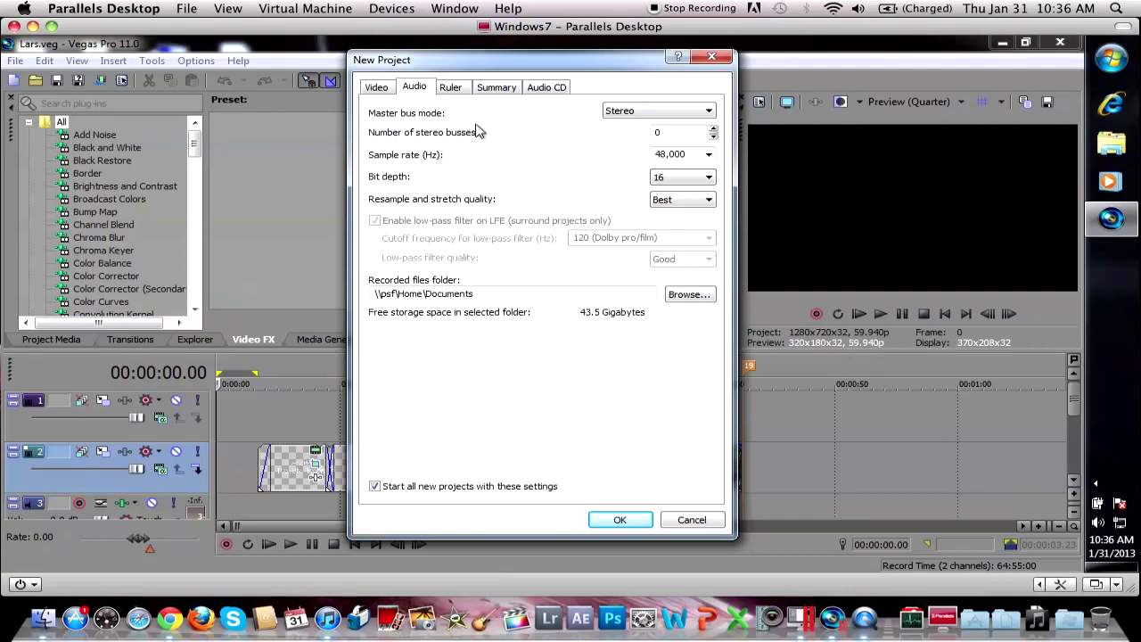
left_click(451, 89)
left_click(541, 88)
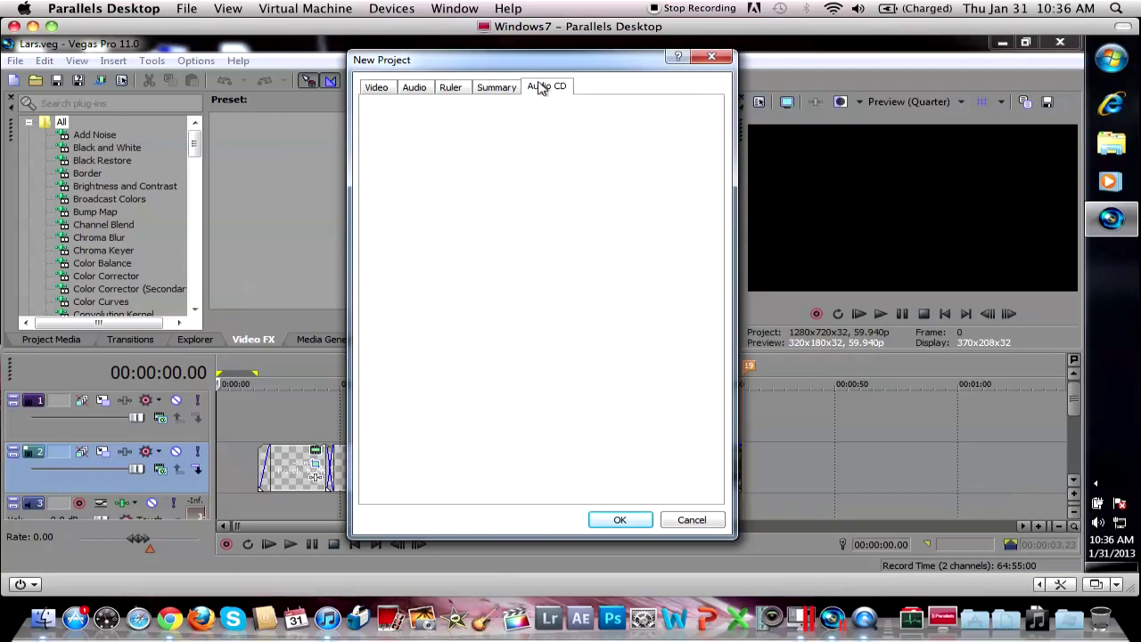
left_click(619, 520)
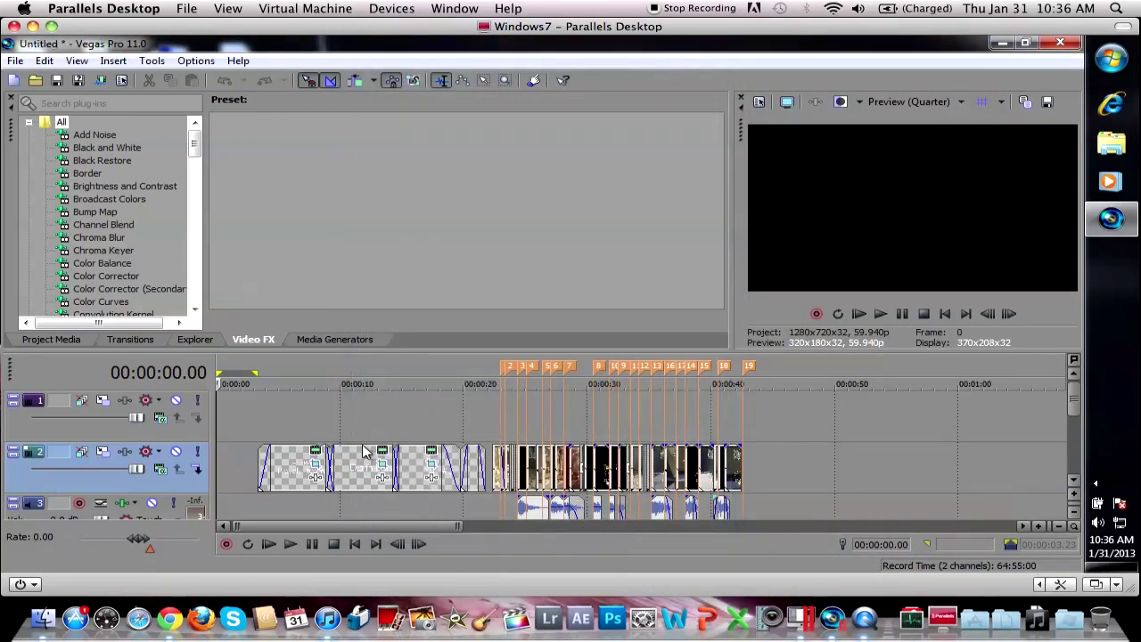
Step: Add the DSR Trip Head clip from the Lars Mini 3 folder to the start of the timeline
left_click(194, 340)
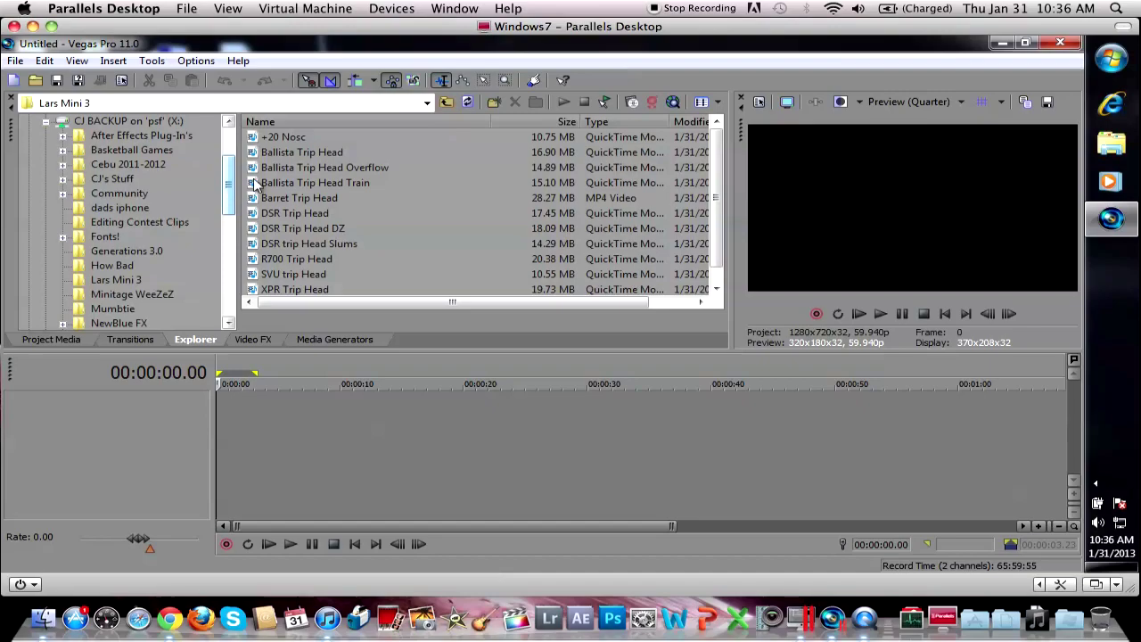
left_click(287, 212)
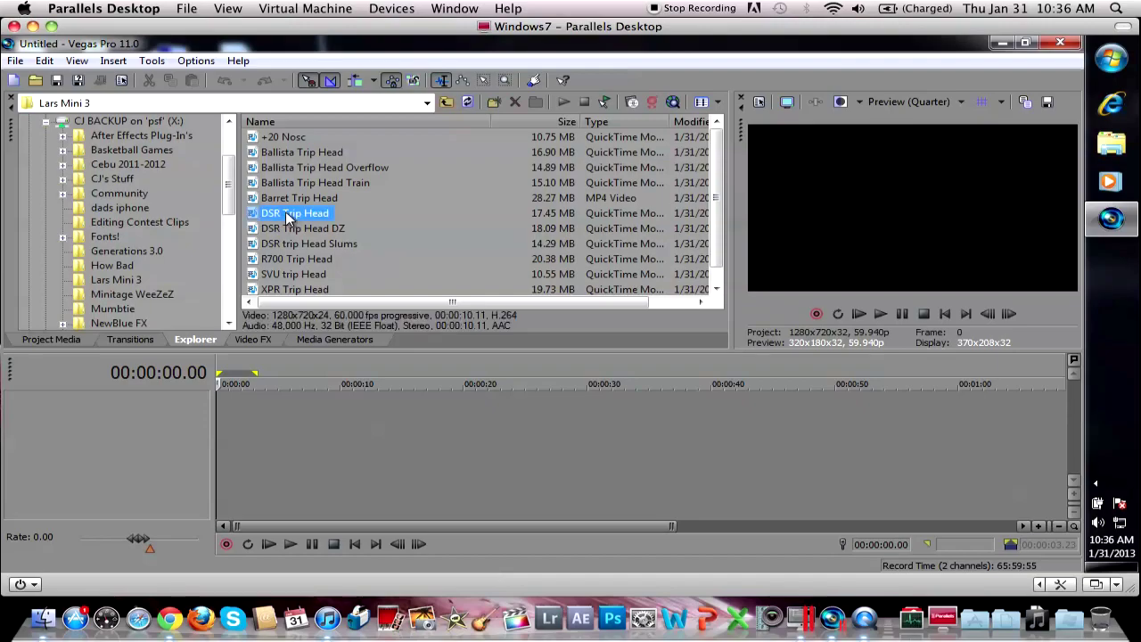
left_click_drag(285, 212, 224, 473)
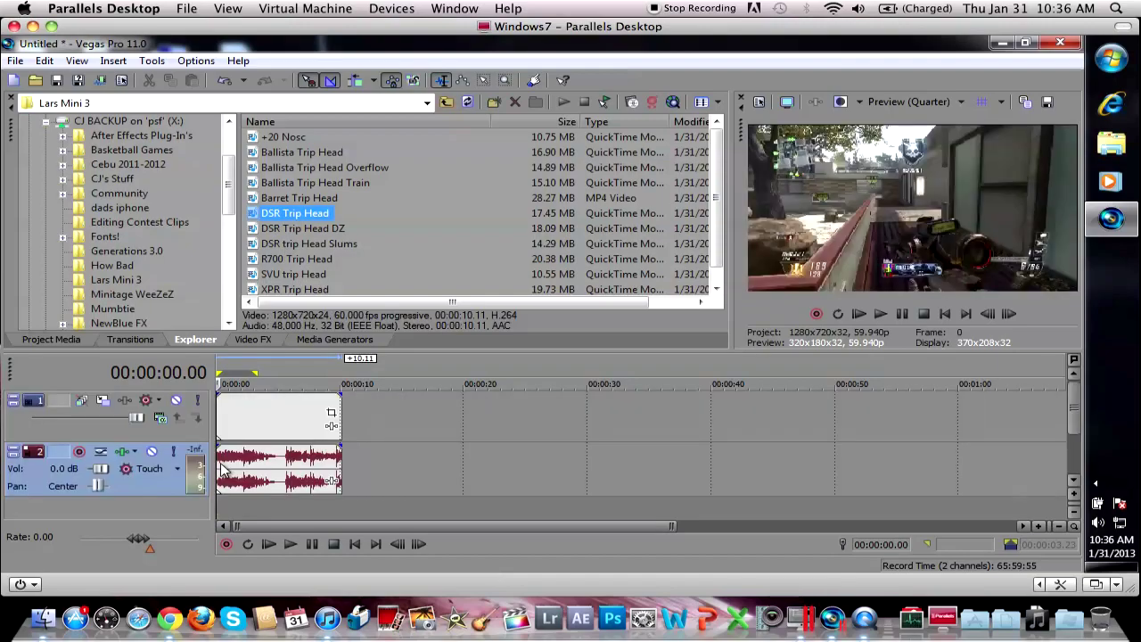
Step: Enable Reduce Interlace Flicker and Disable Resample on the DSR Trip Head video event, and move the clip to about 30 seconds
right_click(283, 419)
mouse_move(366, 440)
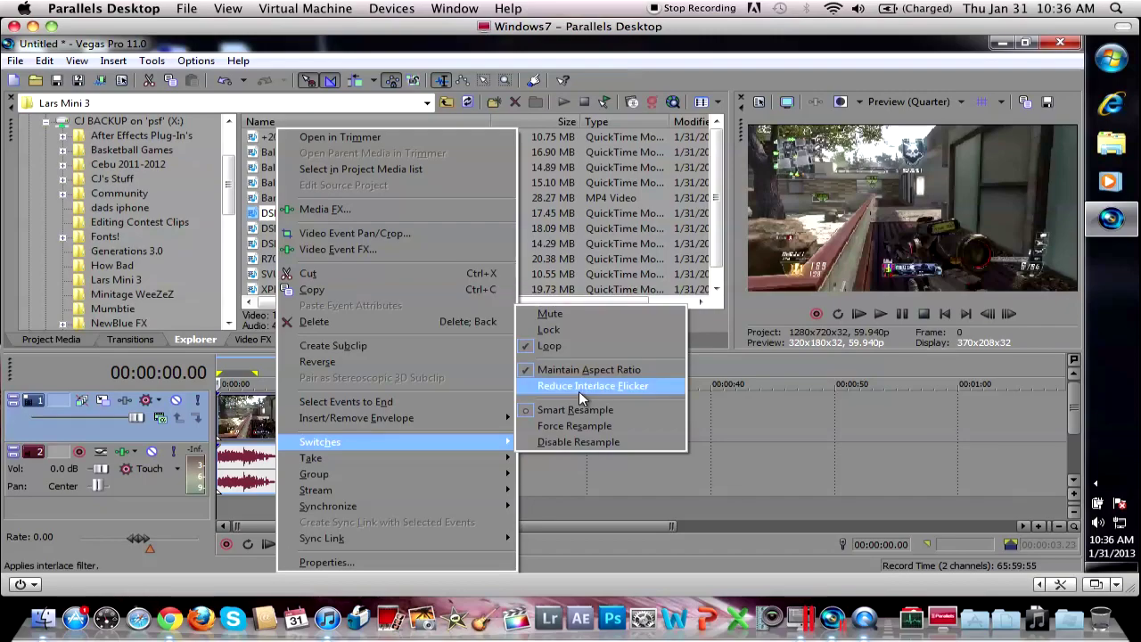
left_click(576, 388)
right_click(253, 425)
mouse_move(428, 441)
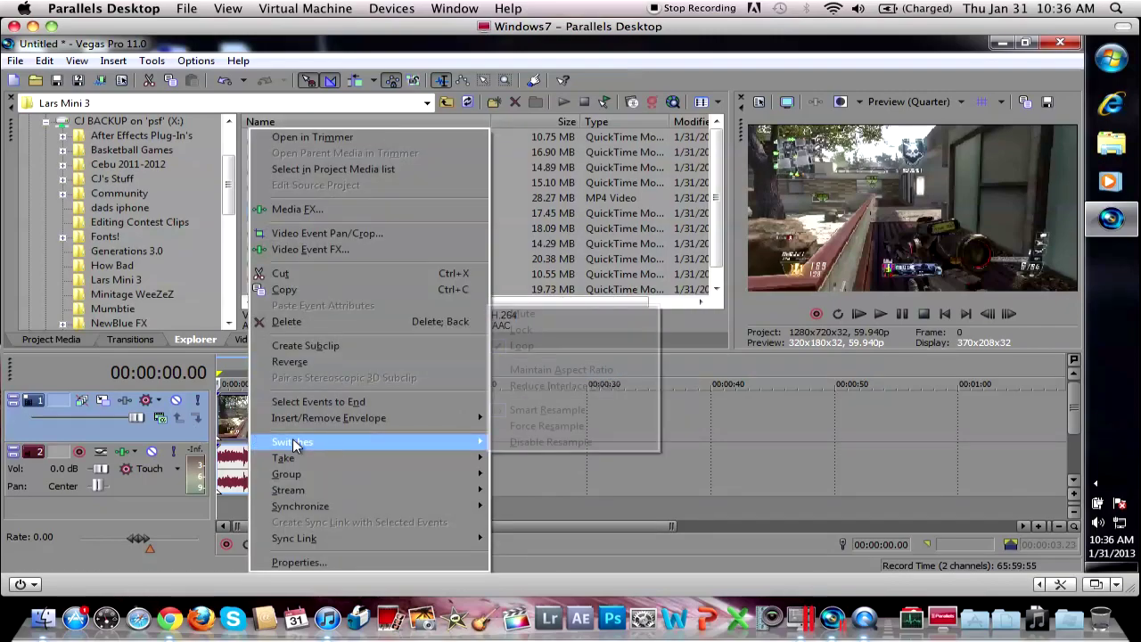
left_click(504, 443)
left_click_drag(277, 437, 649, 446)
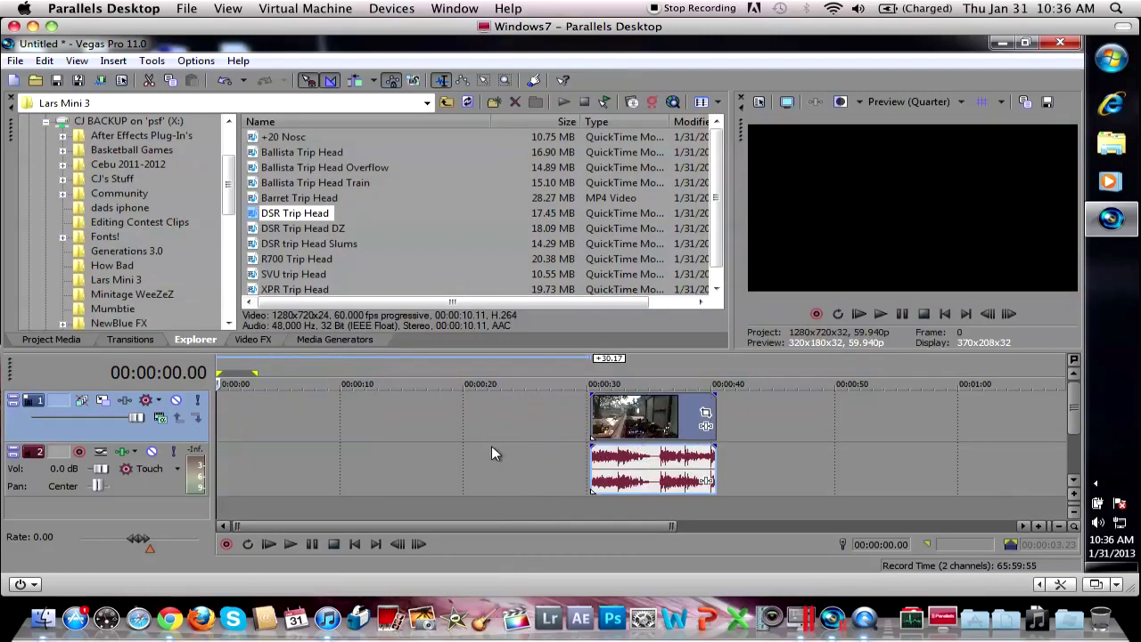
left_click(244, 343)
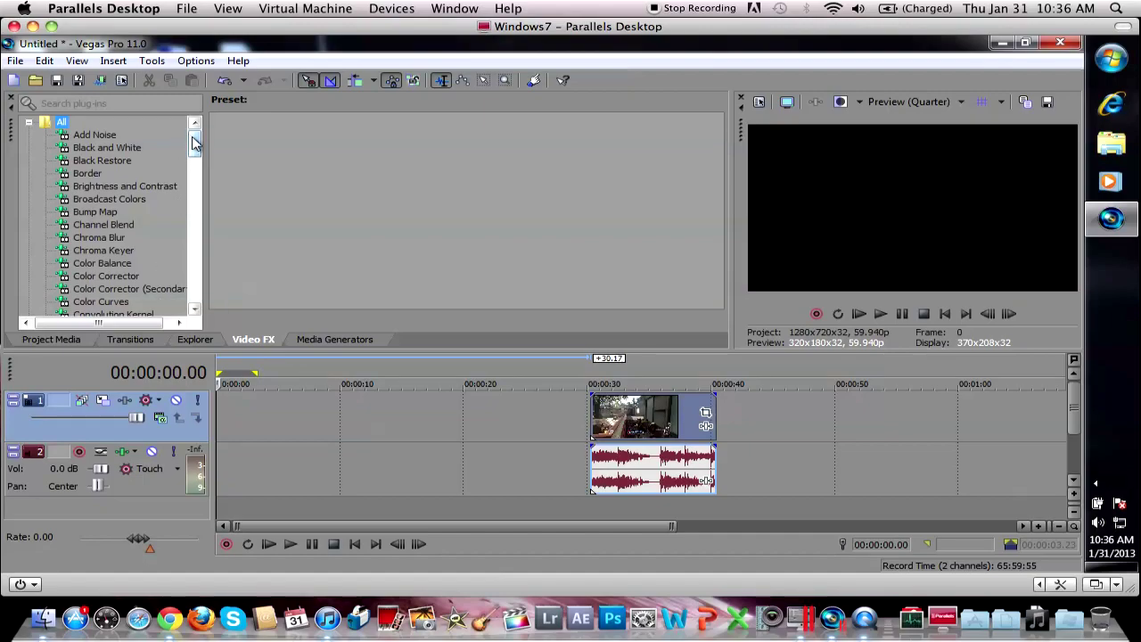
mouse_move(193, 143)
left_mouse_down()
mouse_move(196, 224)
mouse_move(187, 145)
left_mouse_up()
left_click(212, 341)
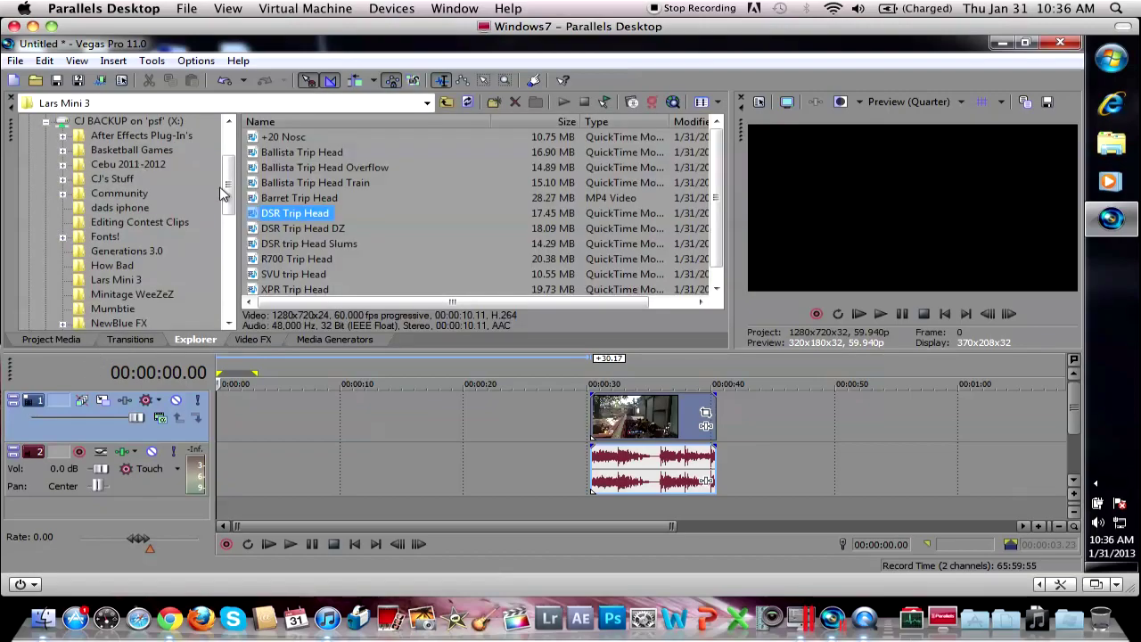
Step: Add the song "01 - Hated You From Hello - Downplay" from the desktop's Music folder to the start of audio track 2
left_click_drag(225, 188, 229, 134)
left_click(59, 121)
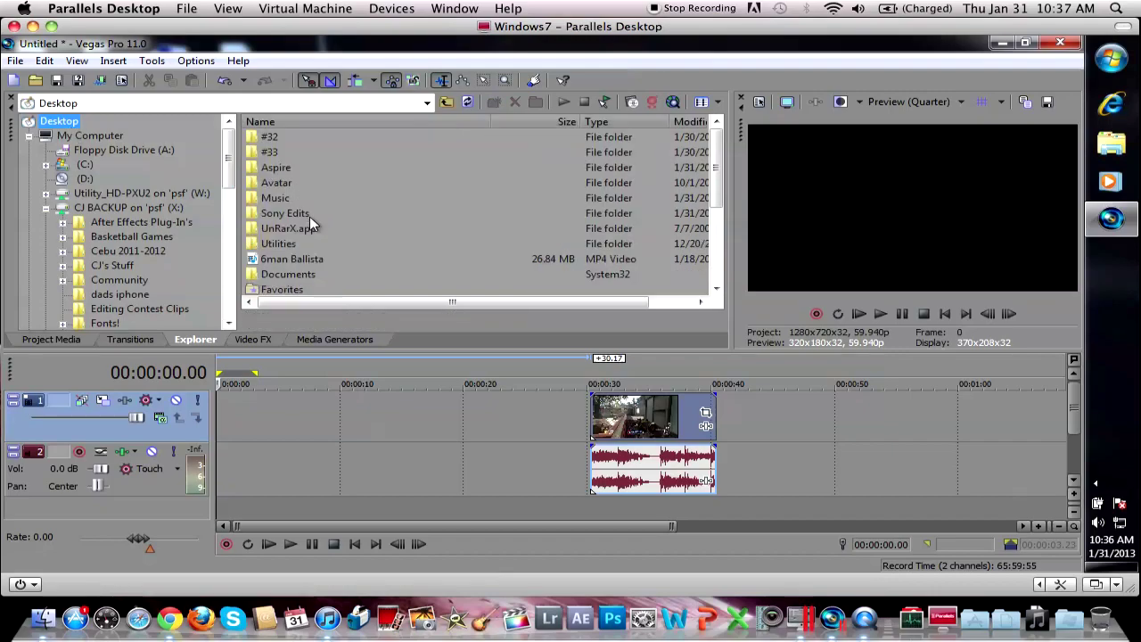
double_click(271, 197)
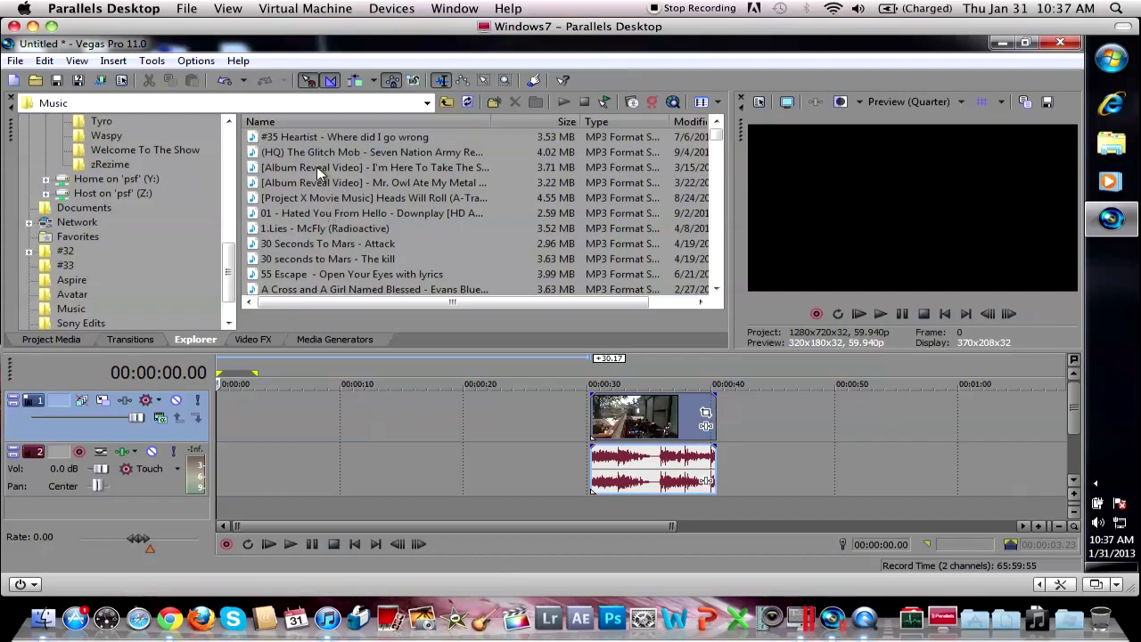
left_click(288, 212)
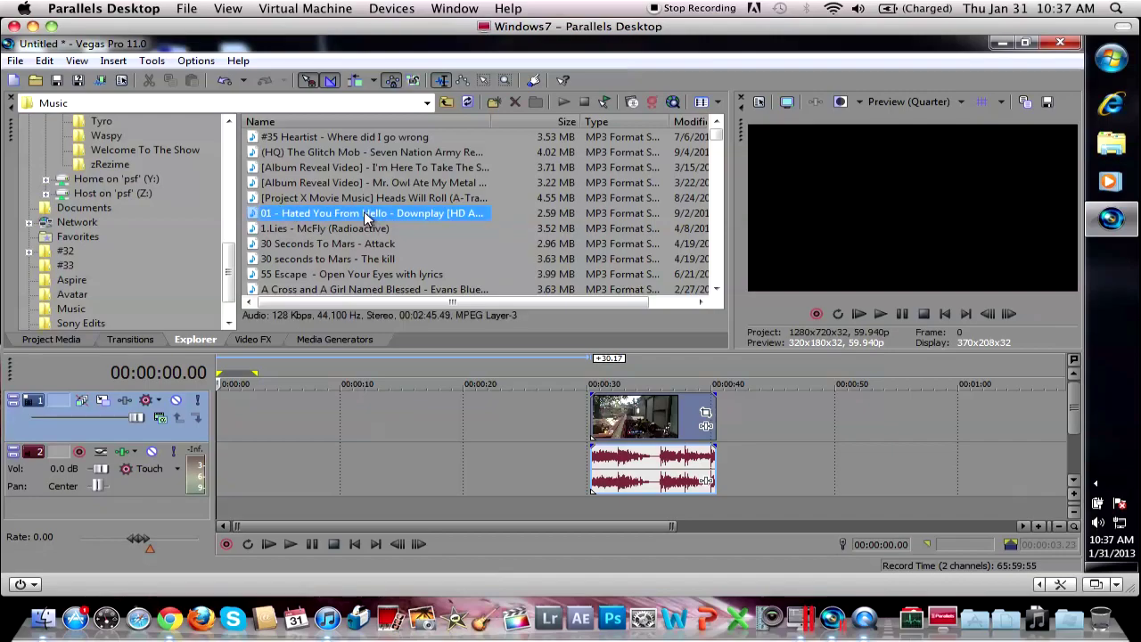
left_click_drag(364, 211, 227, 475)
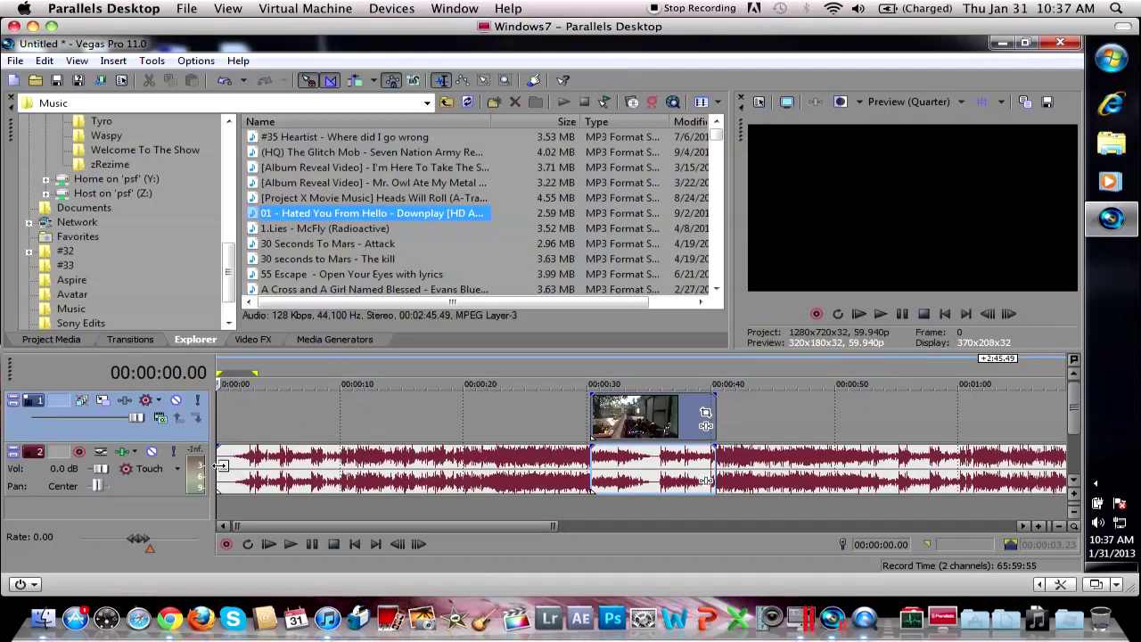
Step: Play the song's opening from about 2.5 seconds to find a suitable cut point in the waveform
left_click(248, 470)
key("space")
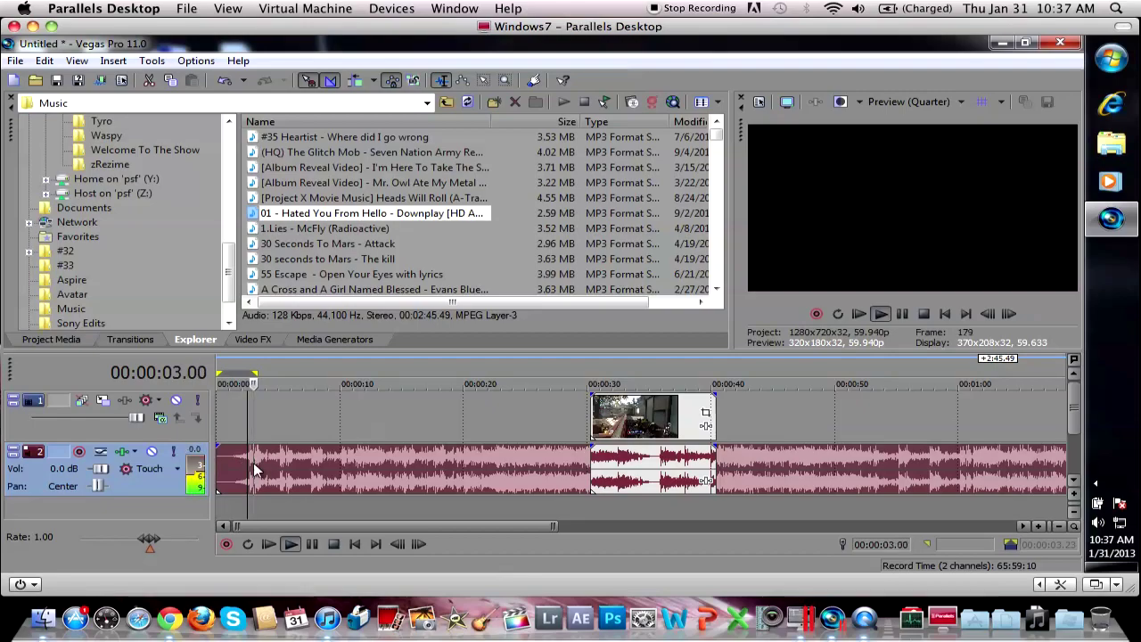
scroll(293, 466, "down", 1)
scroll(388, 456, "up", 5)
scroll(567, 478, "down", 1)
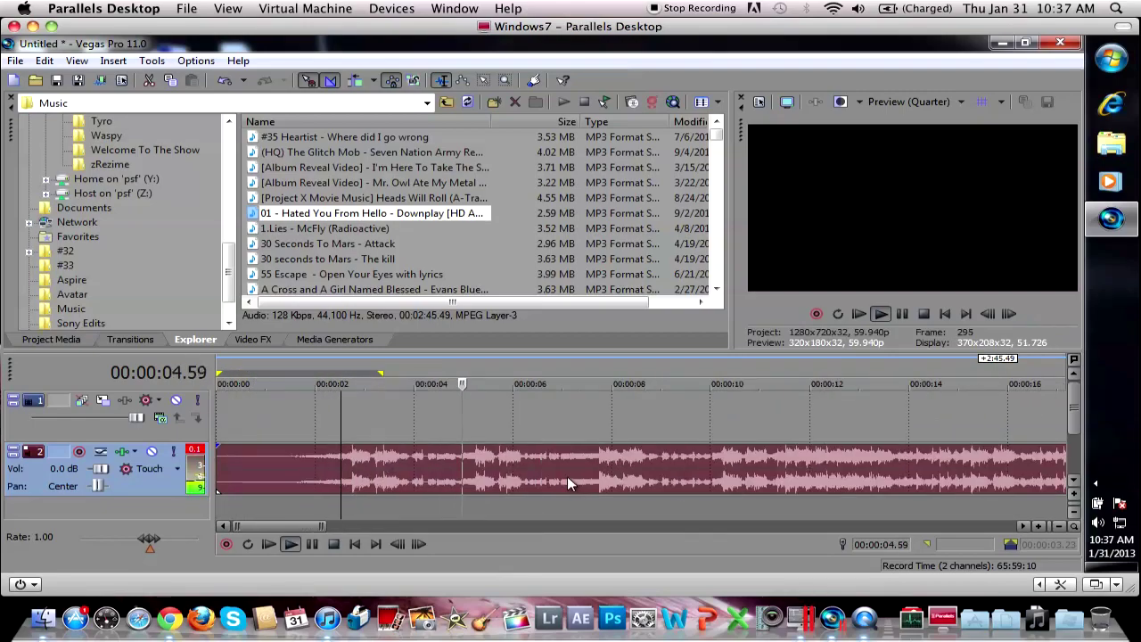
scroll(564, 476, "down", 2)
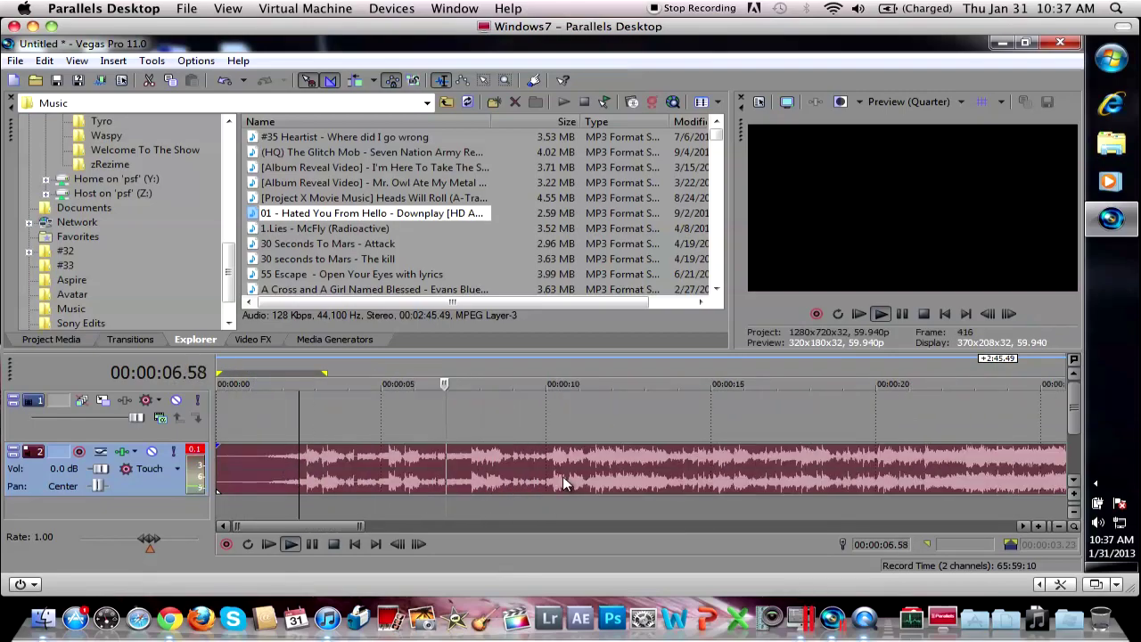
scroll(563, 476, "down", 1)
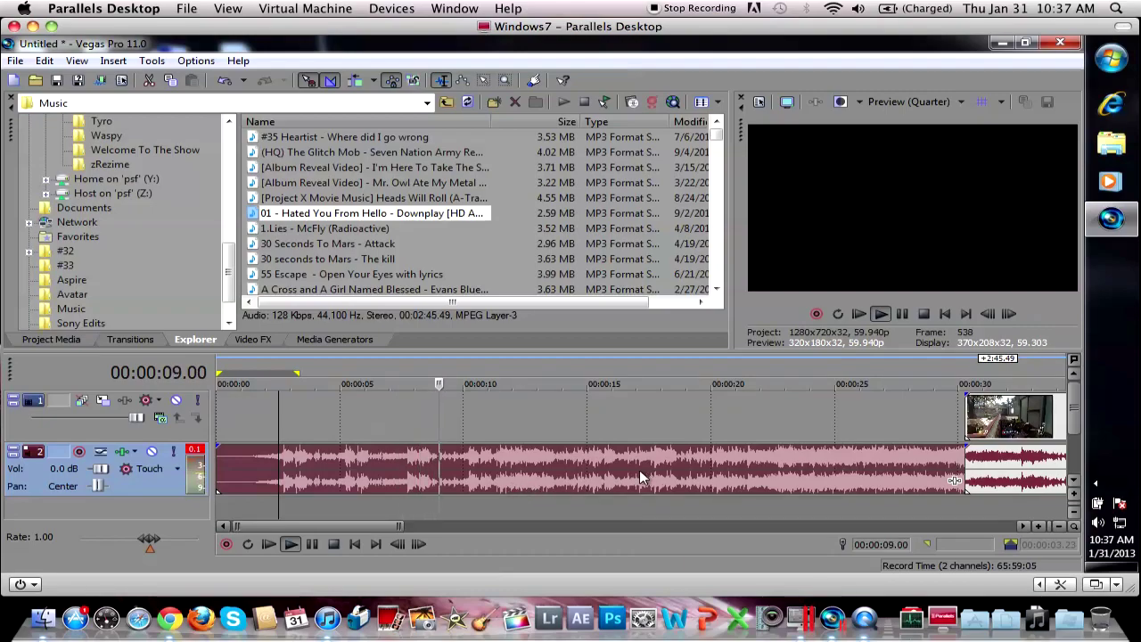
scroll(562, 479, "up", 3)
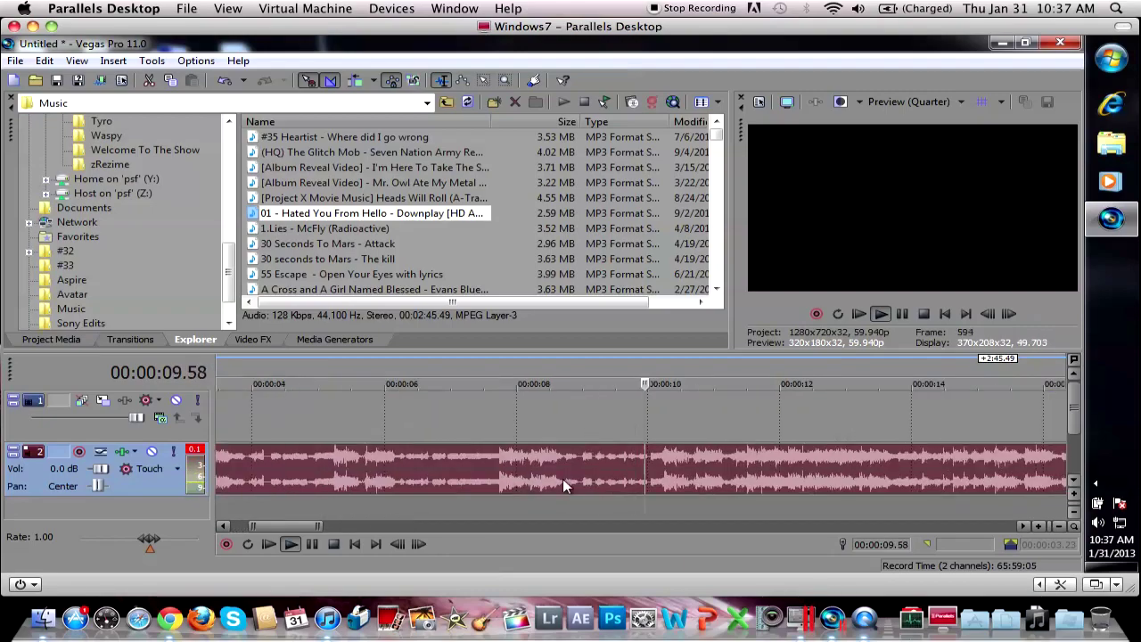
left_click(735, 468)
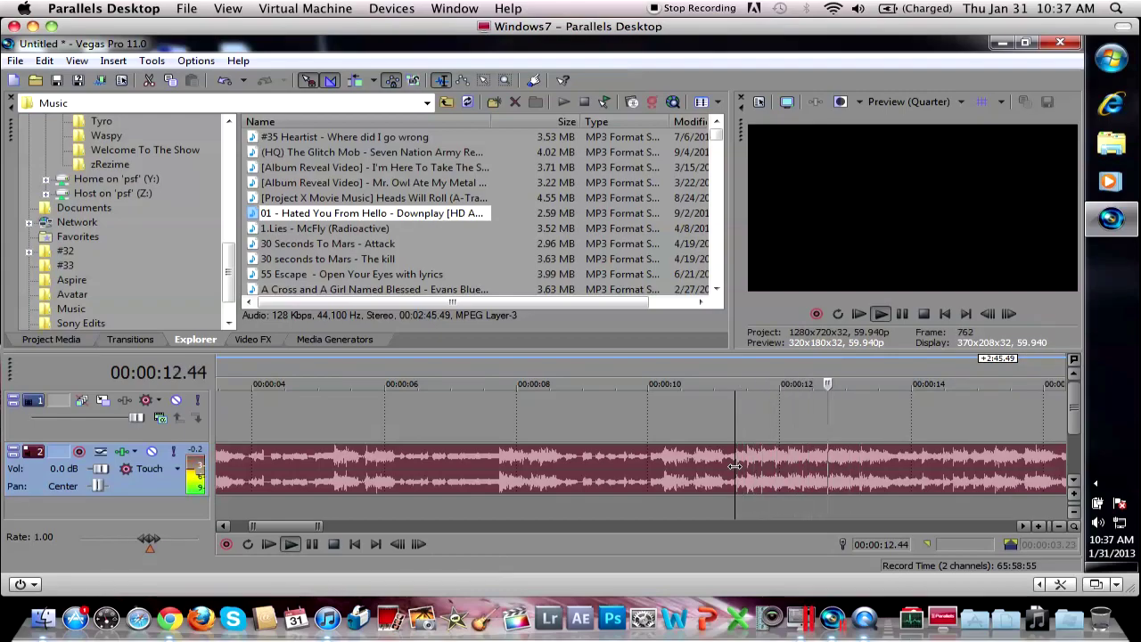
Step: Split the song at 00:00:09.31 and remove the part before the cut, so the remainder starts at the timeline's beginning
key("space")
left_click(616, 479)
key("s")
left_click(572, 475)
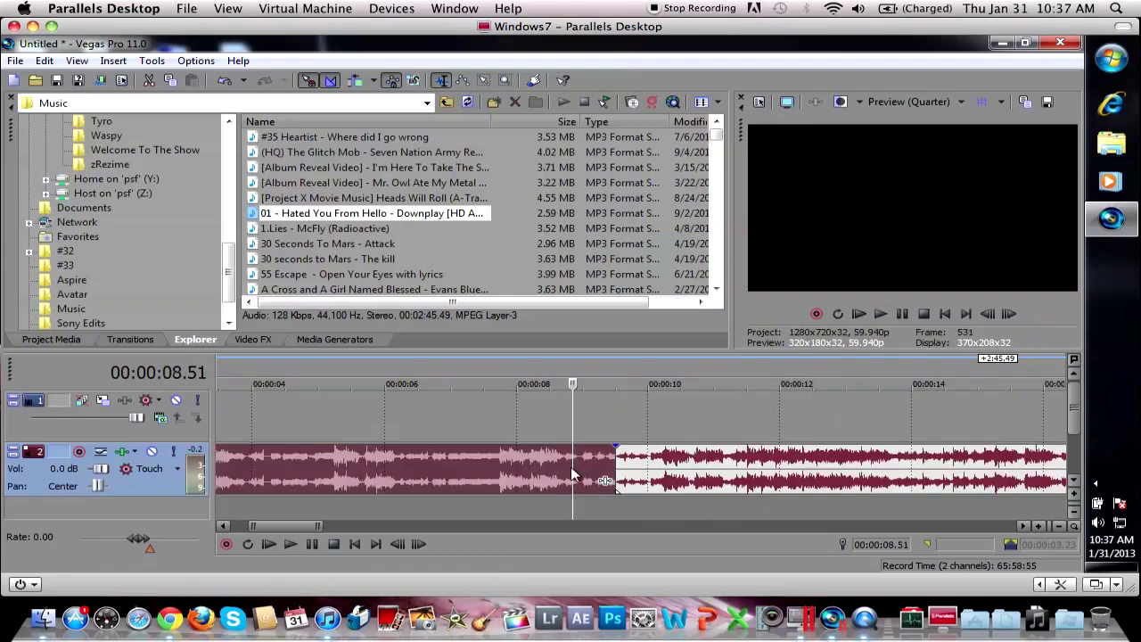
scroll(572, 475, "down", 5)
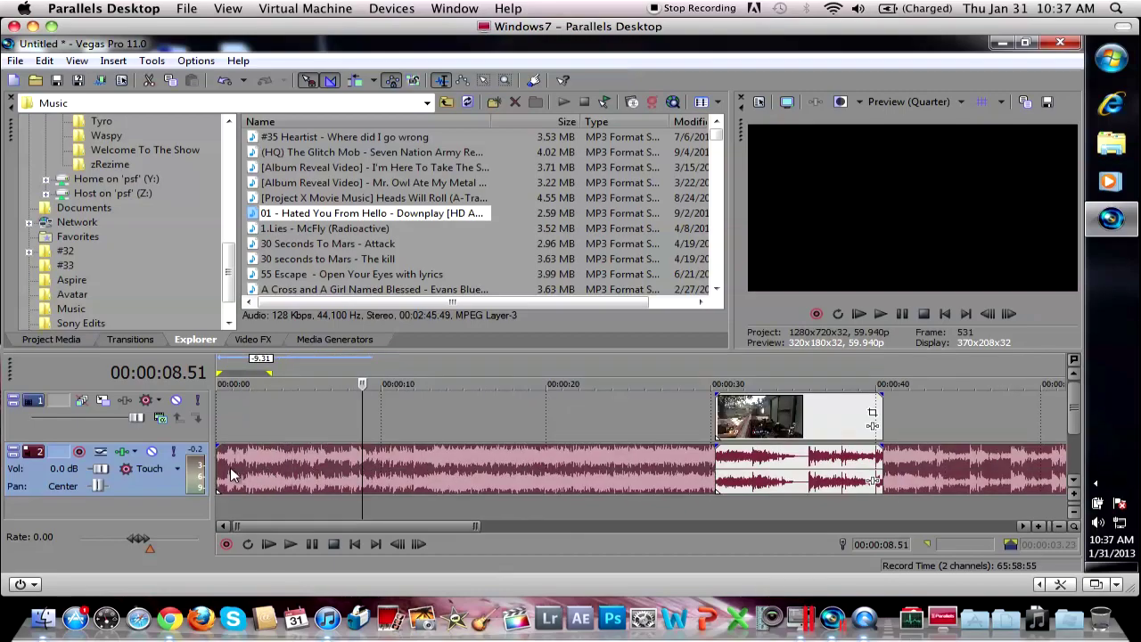
Step: Play the trimmed song from the start, split it at 00:00:04.18 and delete the part after the cut
left_click(218, 464)
scroll(361, 481, "up", 4)
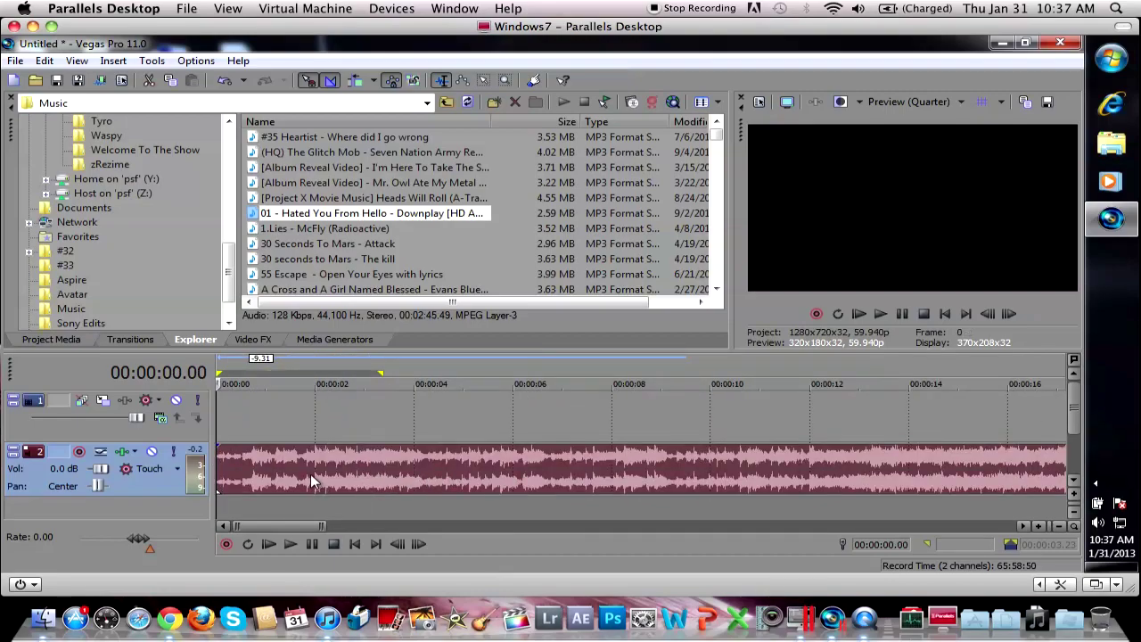
key("space")
scroll(477, 466, "up", 3)
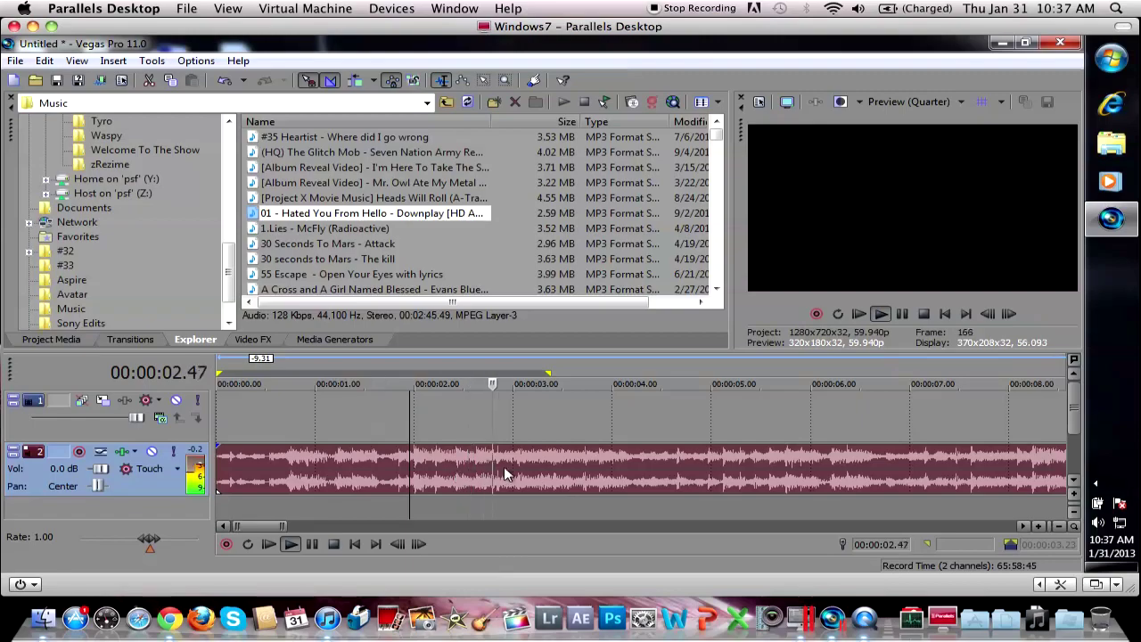
key("space")
left_click(641, 468)
key("s")
left_click(645, 475)
key("Delete")
scroll(565, 451, "down", 2)
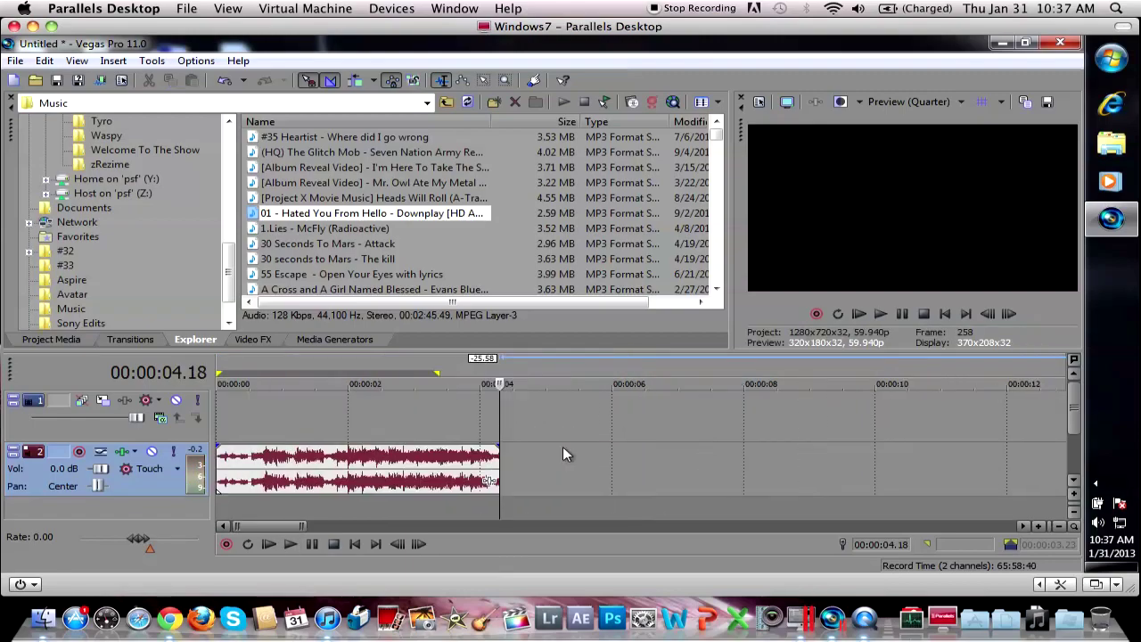
Step: Set the loop region to the length of the trimmed song and give its beginning a fade-in of about 1.2 seconds
left_click(349, 463)
double_click(349, 461)
left_click(324, 466)
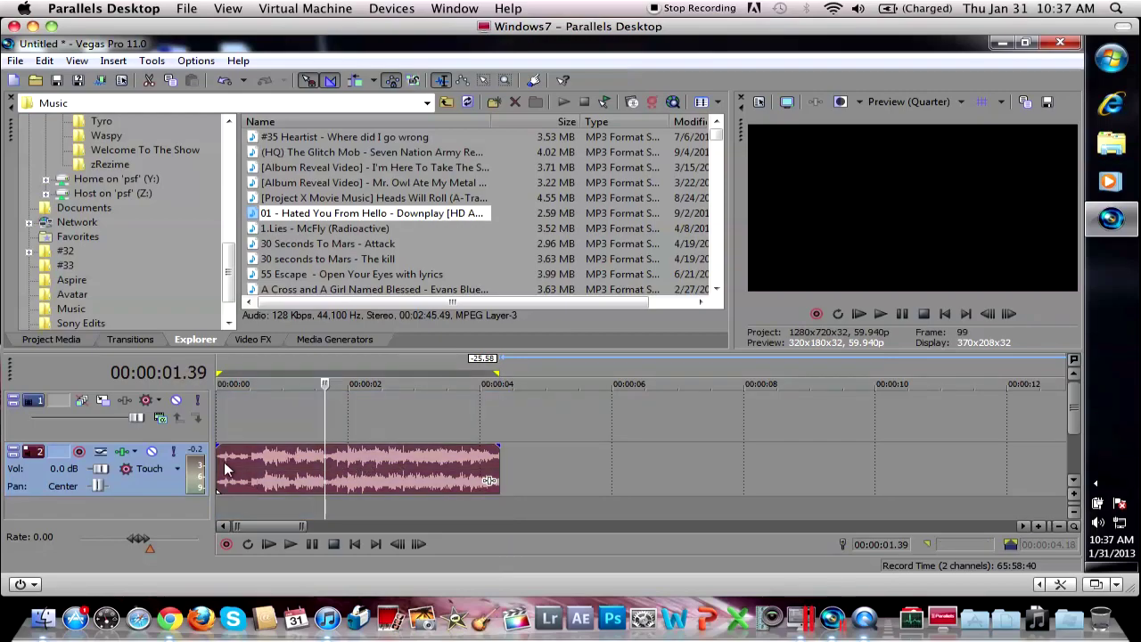
left_click_drag(217, 447, 297, 447)
key("space")
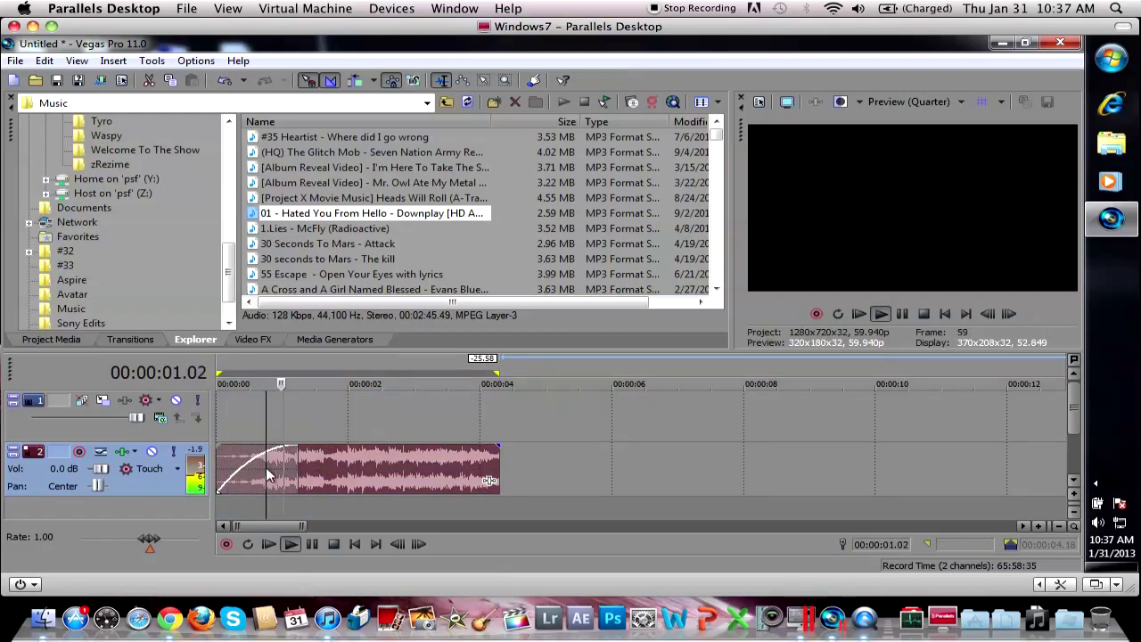
Step: Place a marker at 00:00:02.00 on the beat visible in the song's waveform
left_click(349, 464)
scroll(526, 410, "up", 3)
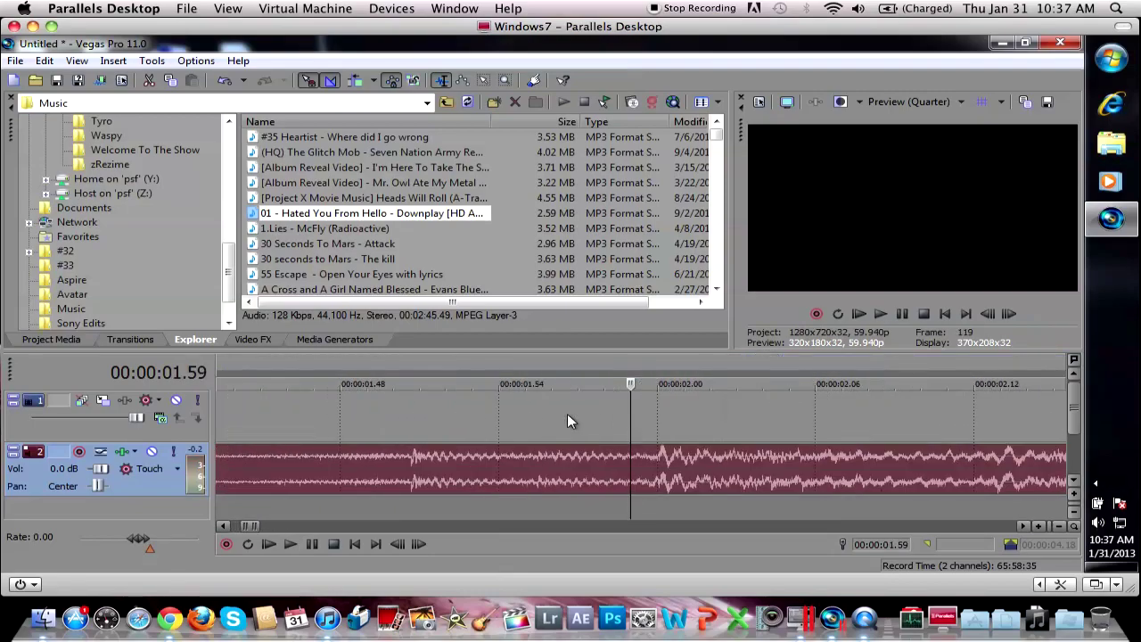
scroll(574, 428, "up", 2)
key("Right")
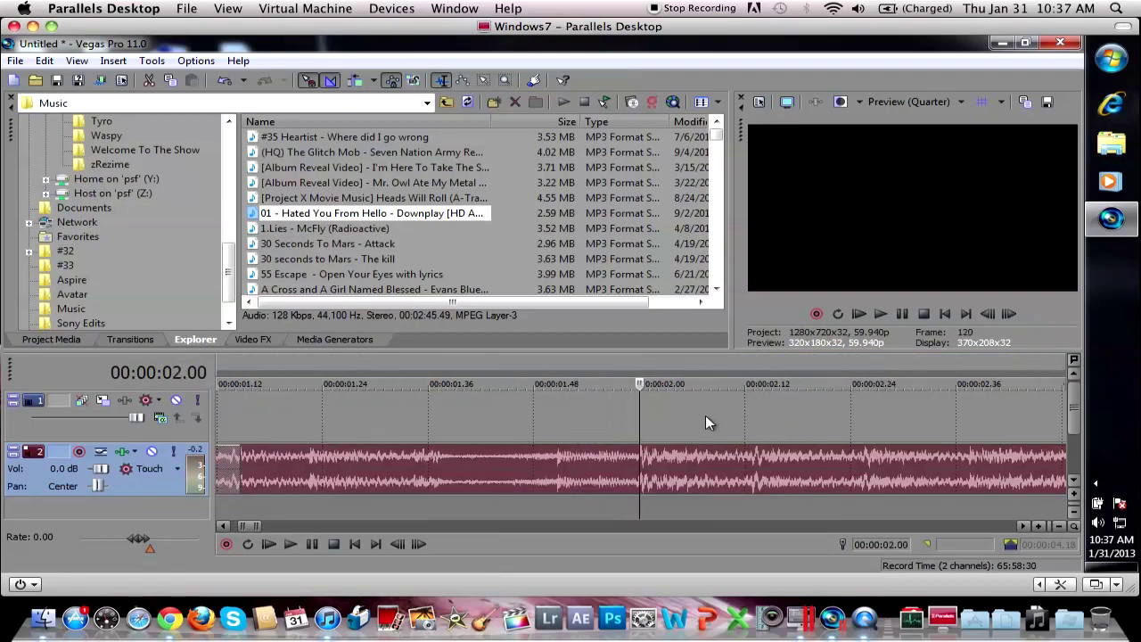
scroll(706, 416, "down", 4)
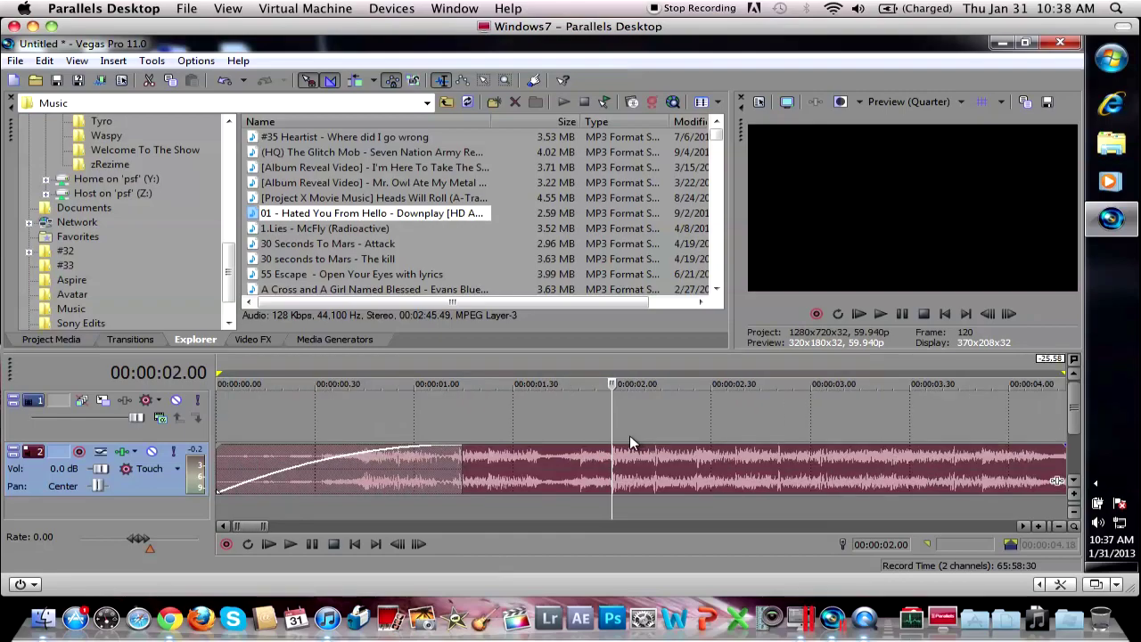
key("m")
key("Return")
Step: Play the song around the first marker and add a second marker on the next beat at 00:00:02.13
left_click(526, 466)
key("space")
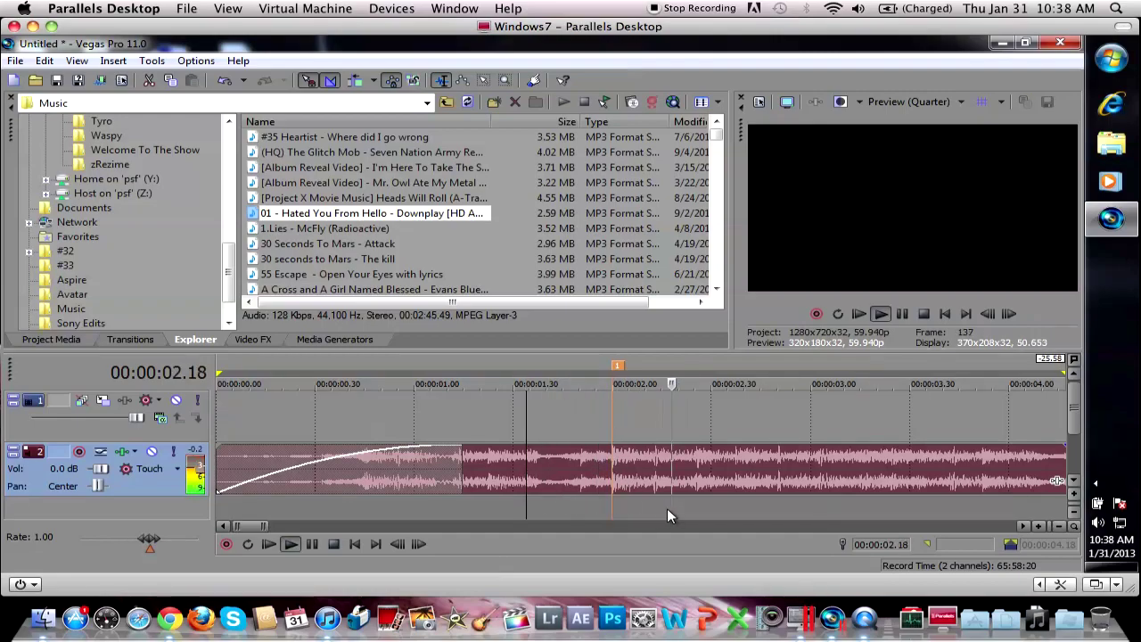
key("space")
left_click(655, 466)
key("space")
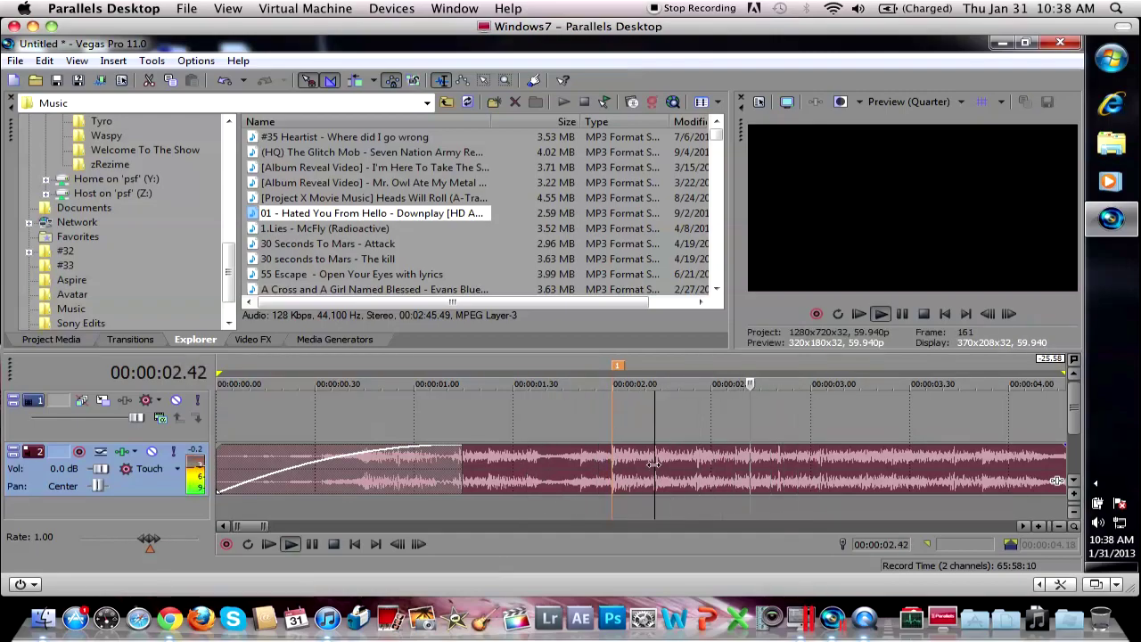
key("space")
key("m")
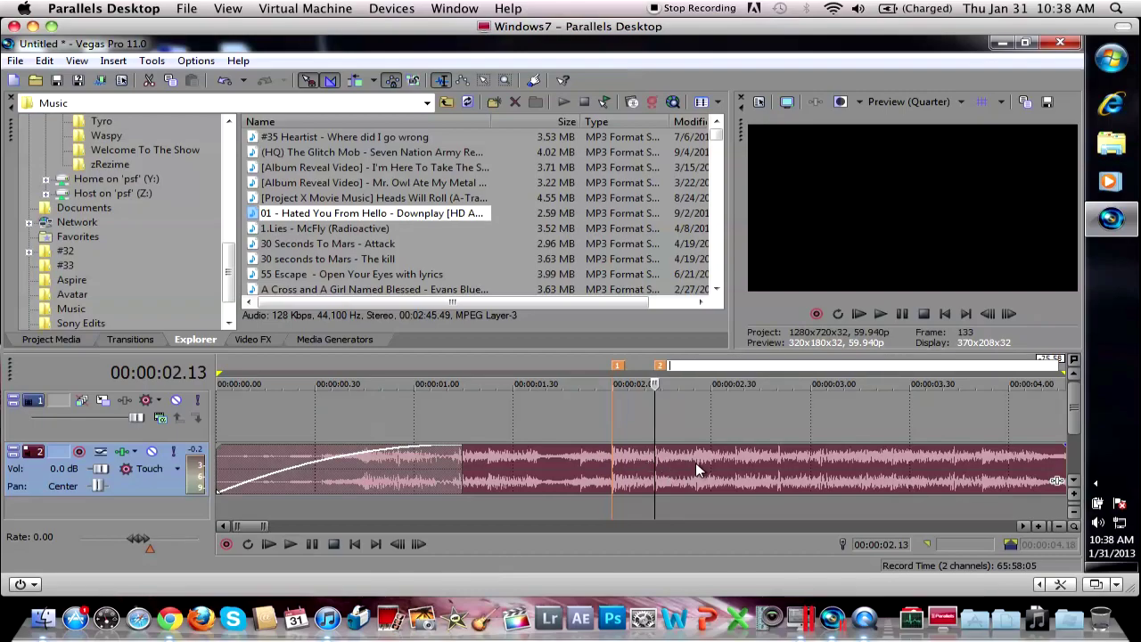
Step: Add three more beat markers along the song at 00:00:02.25, 00:00:02.37 and 00:00:02.50
left_click(695, 463)
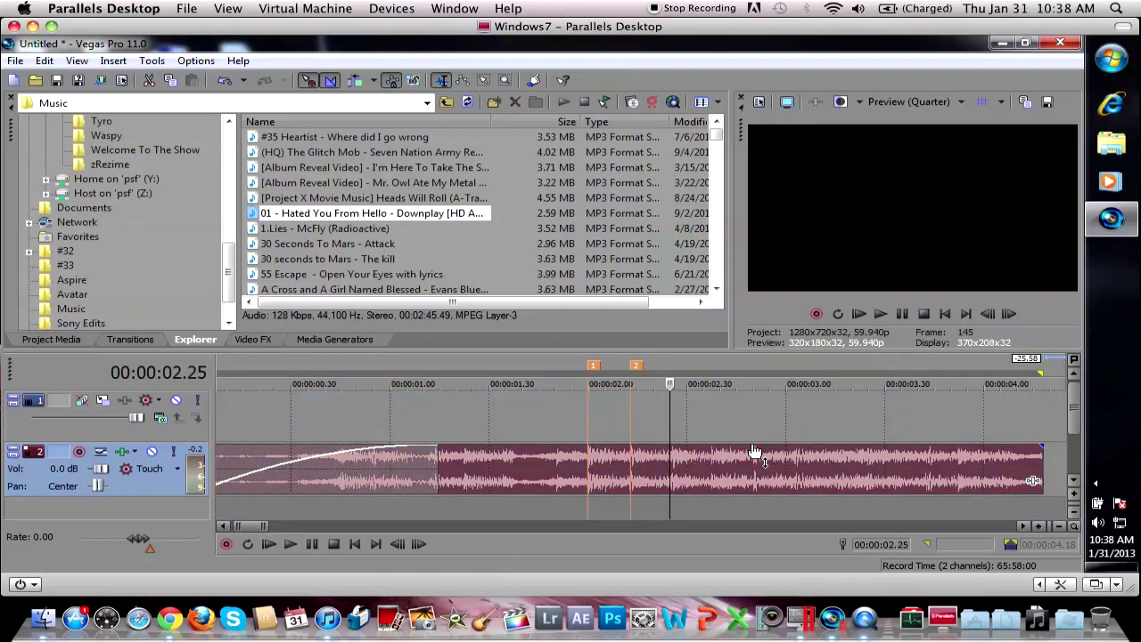
scroll(760, 438, "up", 3)
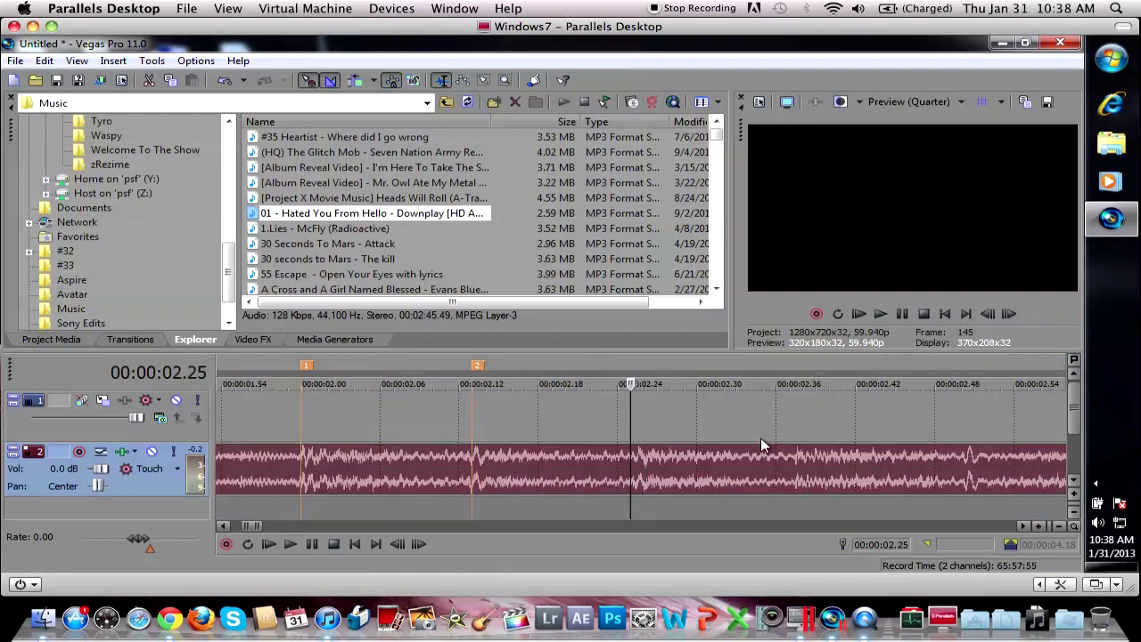
key("m")
scroll(749, 441, "down", 2)
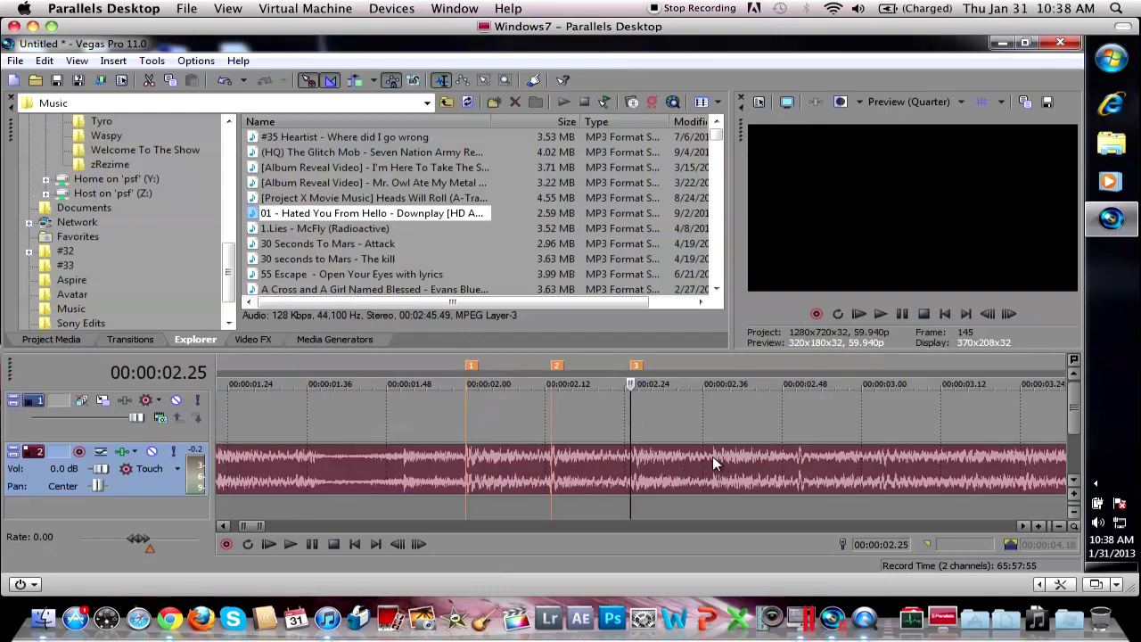
left_click(712, 456)
key("m")
scroll(736, 430, "down", 2)
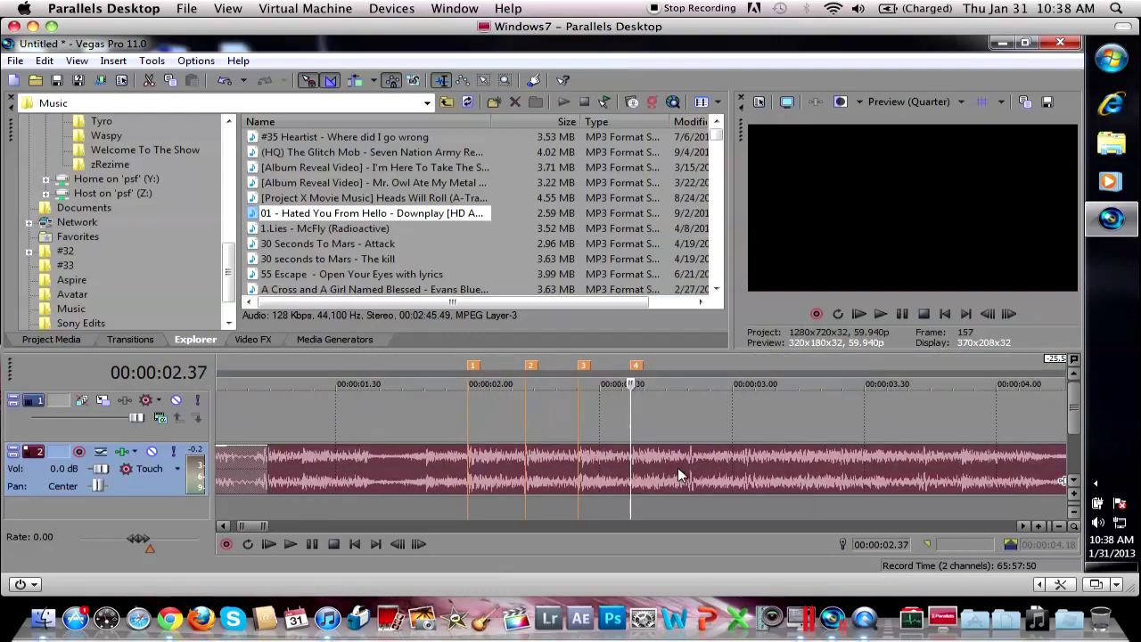
left_click(684, 460)
key("m")
scroll(685, 458, "down", 2)
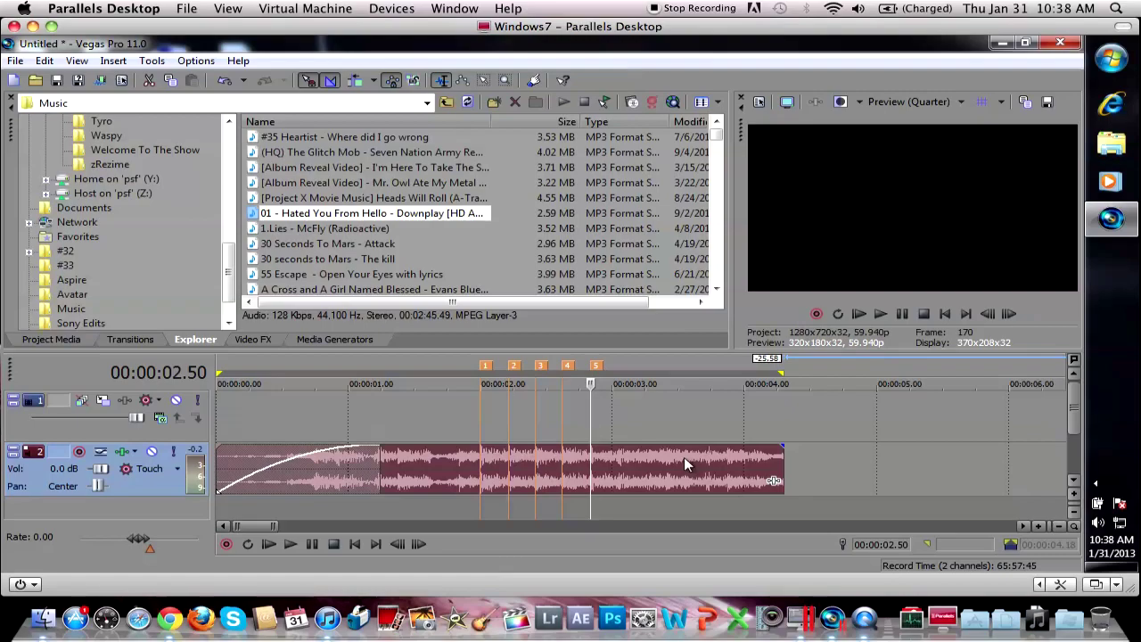
Step: Play the song from the fifth marker to check the beats that follow
key("space")
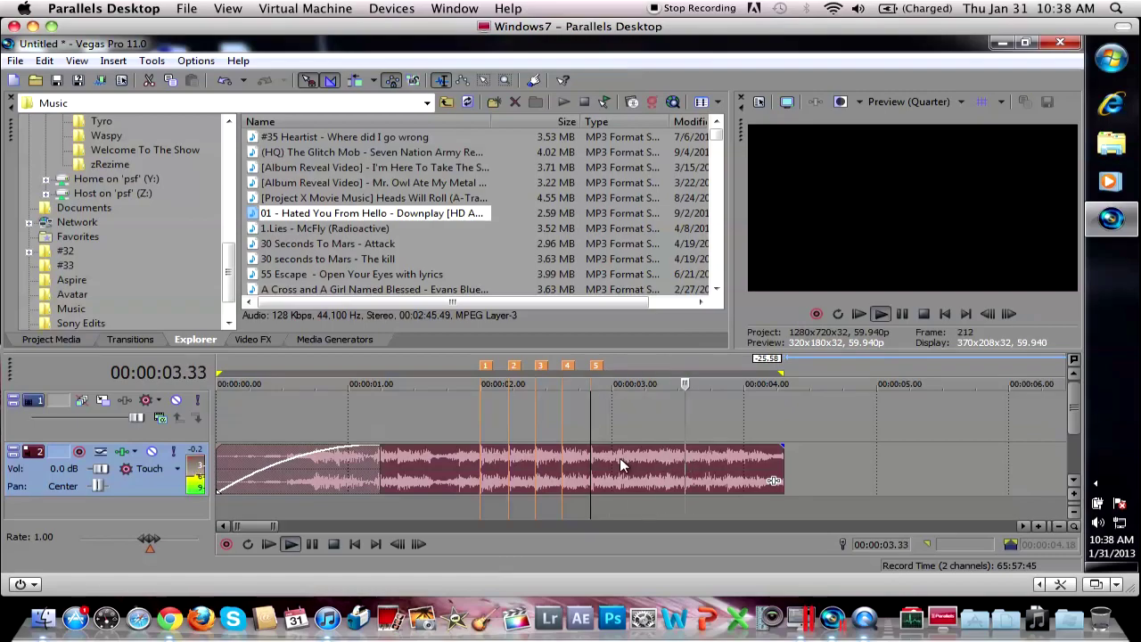
key("space")
key("space")
key("space")
Step: Move the gameplay clip to the end of the song and put the song on its own audio track below the clip's audio
scroll(758, 432, "down", 4)
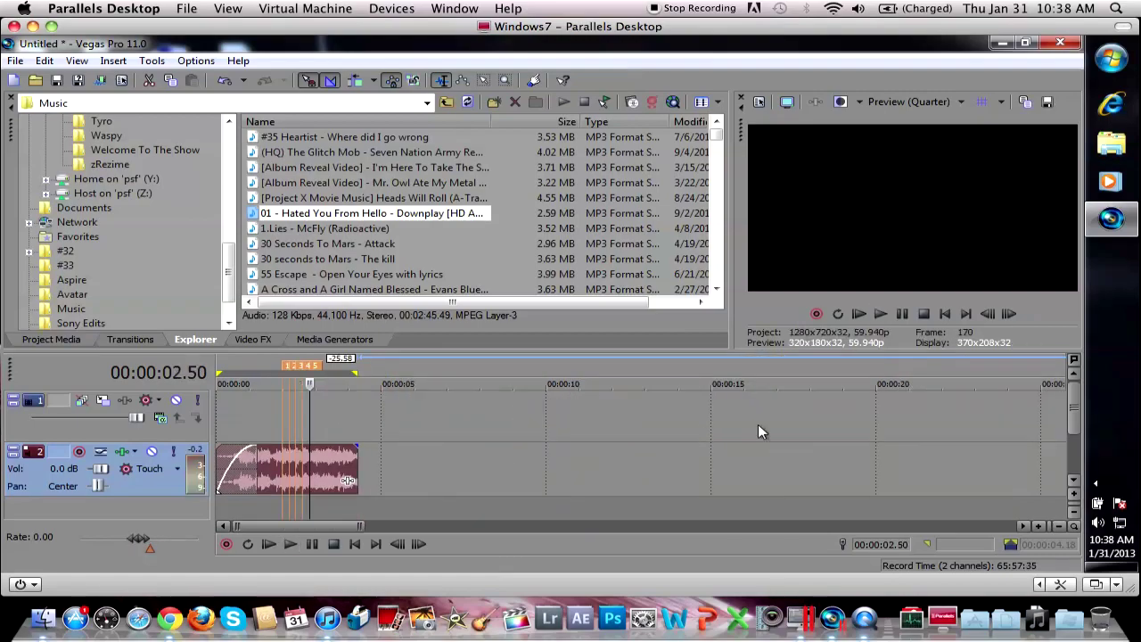
scroll(784, 434, "down", 3)
scroll(544, 416, "up", 4)
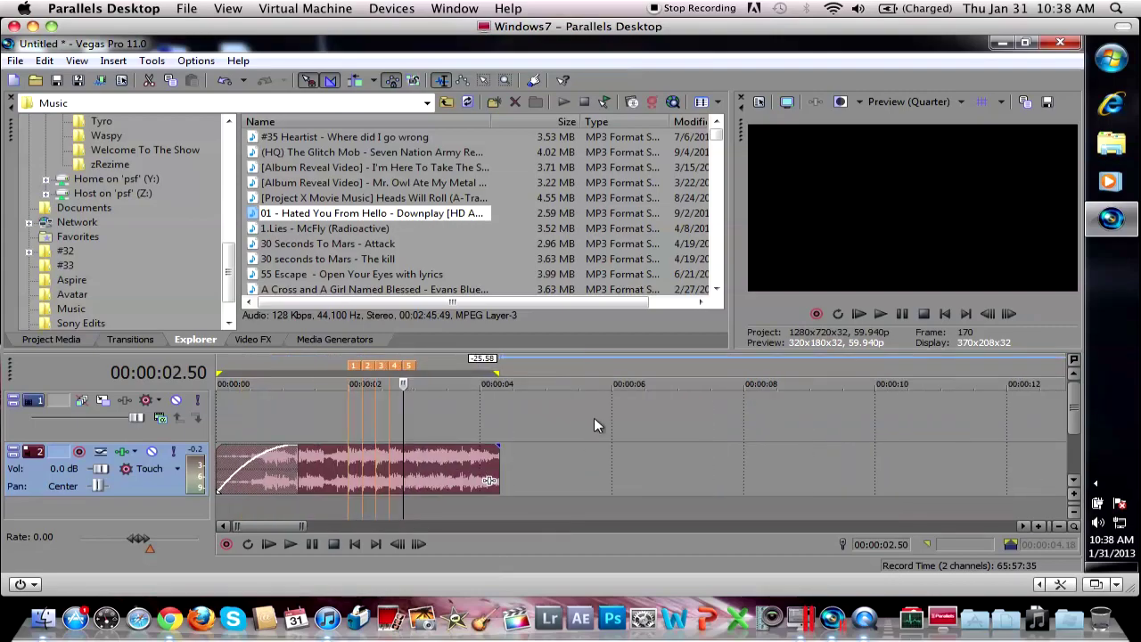
scroll(681, 416, "down", 3)
left_click_drag(869, 421, 394, 423)
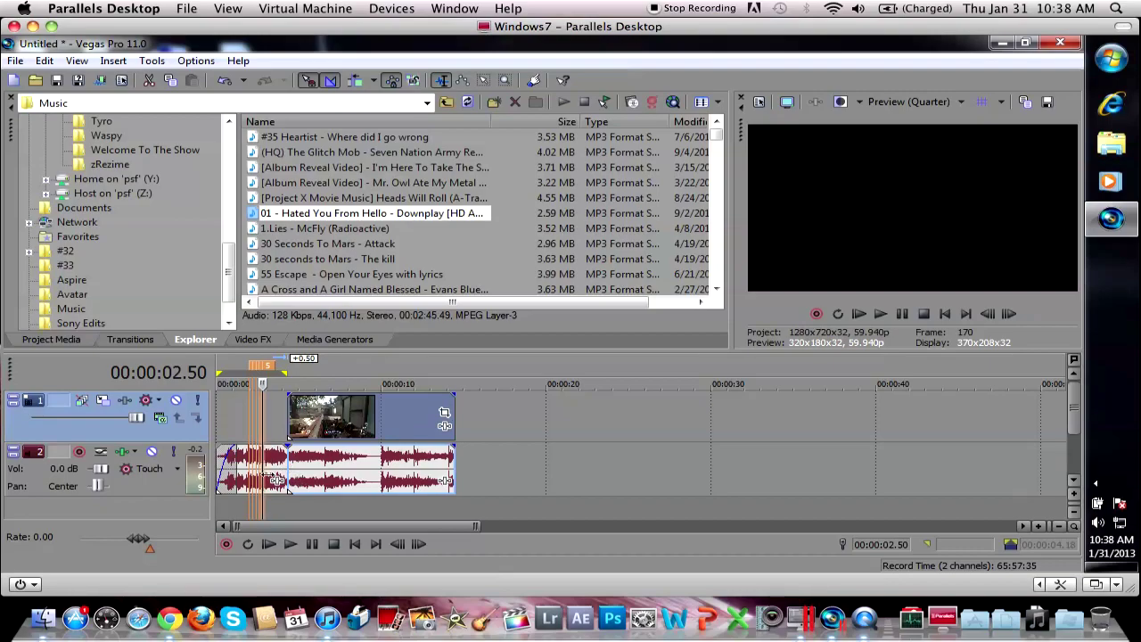
scroll(272, 485, "up", 1)
scroll(270, 480, "up", 1)
left_click_drag(342, 482, 344, 513)
Step: Separate the gameplay clip's audio from its video and delete the audio
left_click(486, 419)
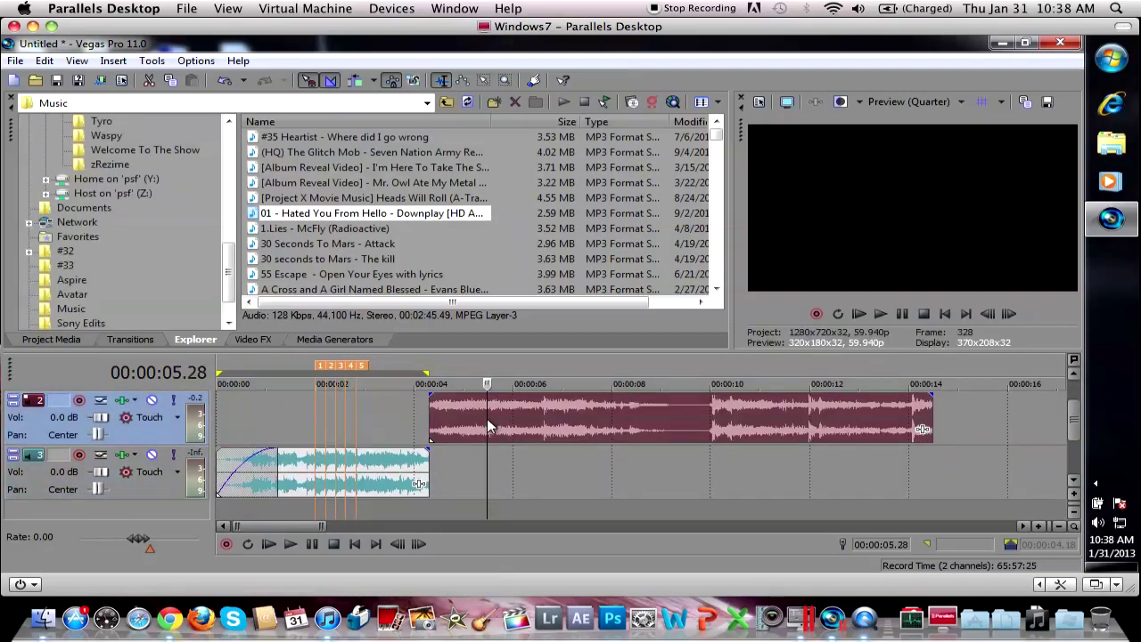
left_click(1073, 373)
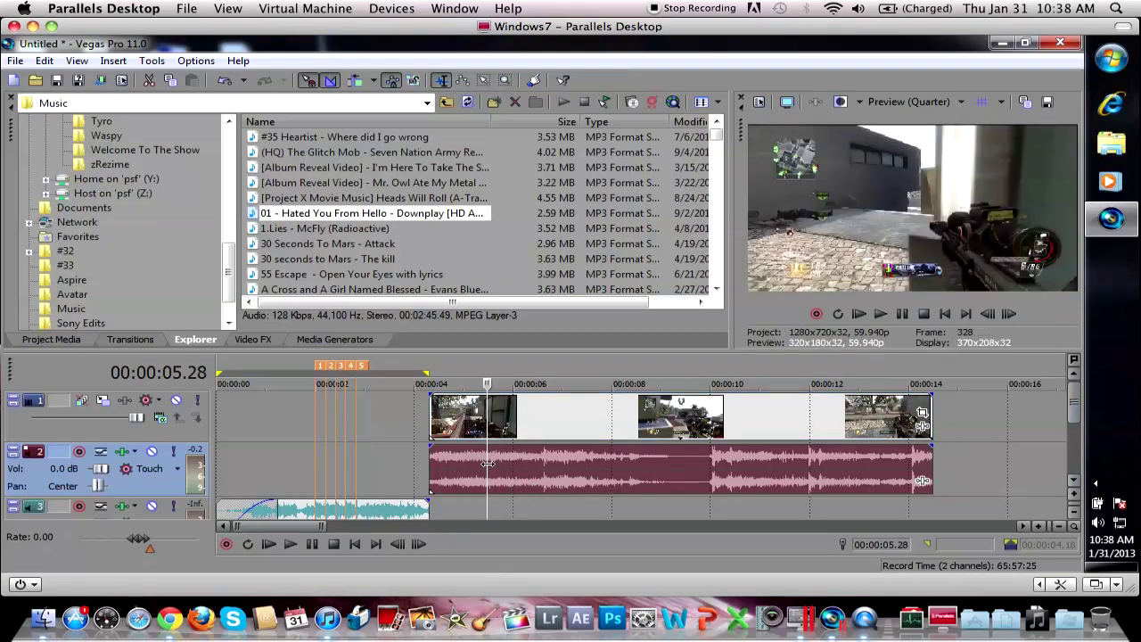
left_click_drag(481, 452, 733, 455)
scroll(551, 424, "down", 3)
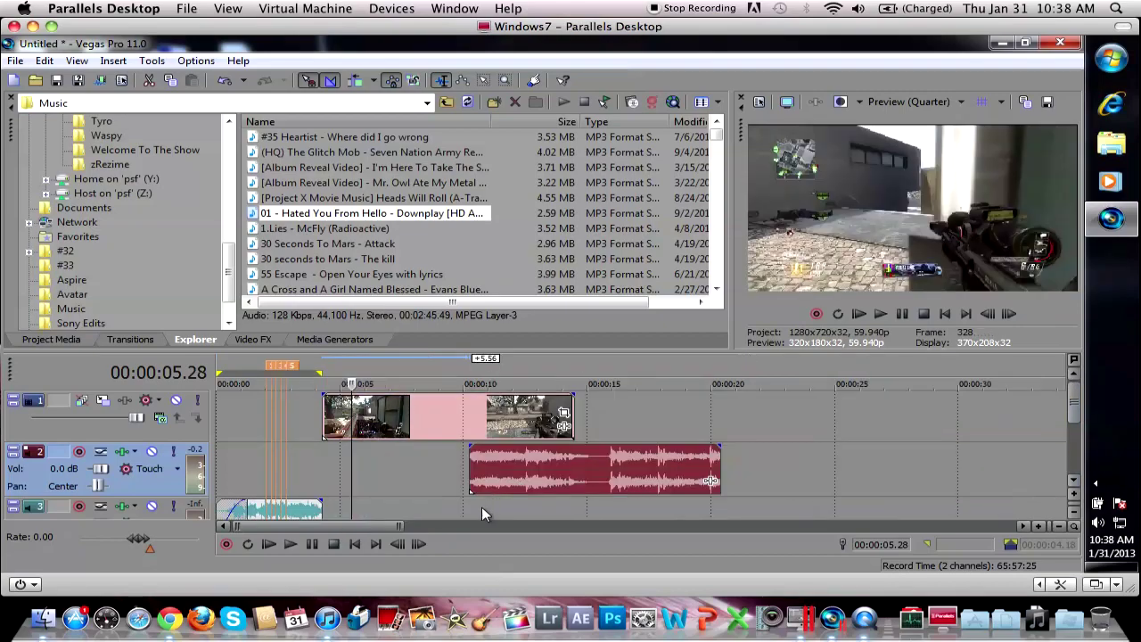
left_click(599, 465)
key("Delete")
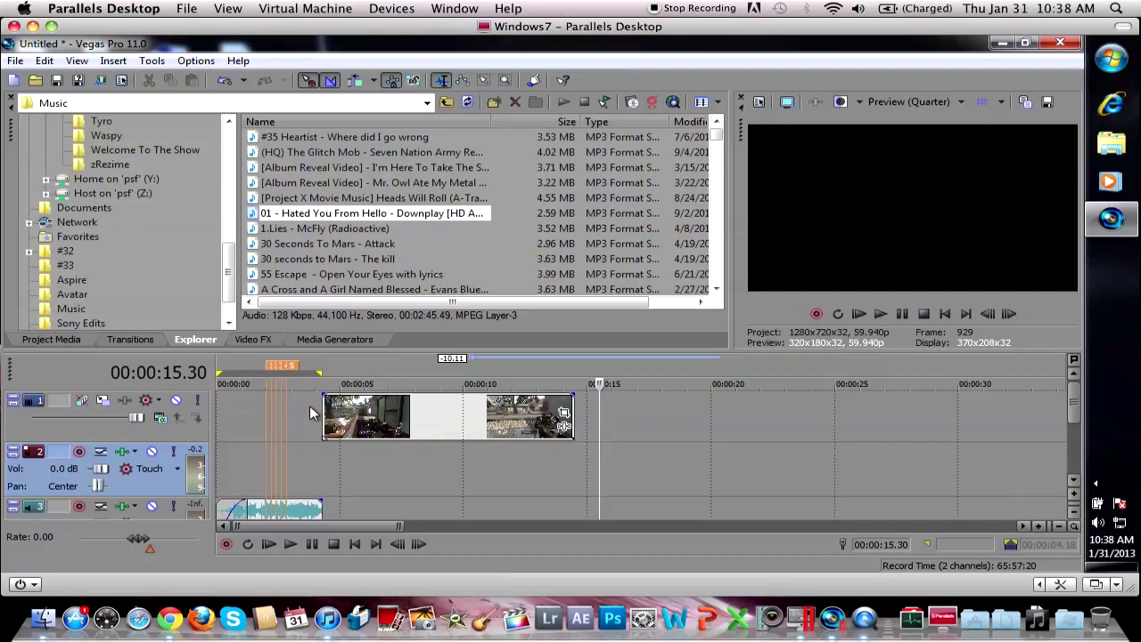
Step: Move the gameplay video so that it starts at marker 1, 00:00:02.00
left_click(320, 407)
scroll(304, 412, "up", 2)
left_click_drag(533, 421, 420, 423)
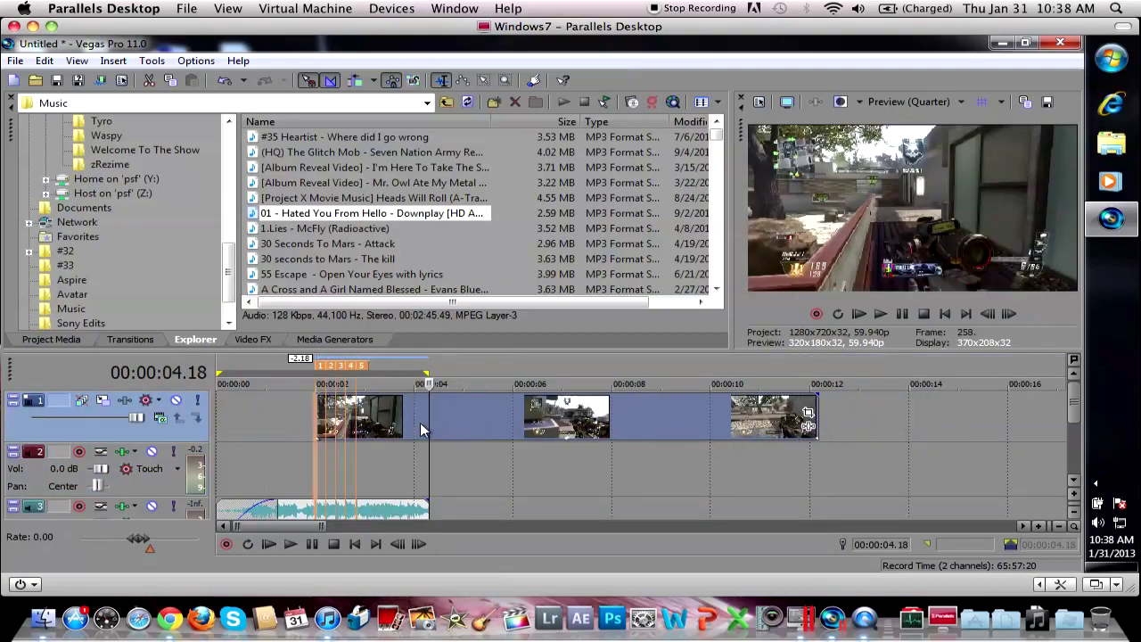
Step: Split the gameplay video at marker 5, 00:00:02.50, and delete the part after the cut
left_click(357, 420)
scroll(357, 421, "up", 4)
key("s")
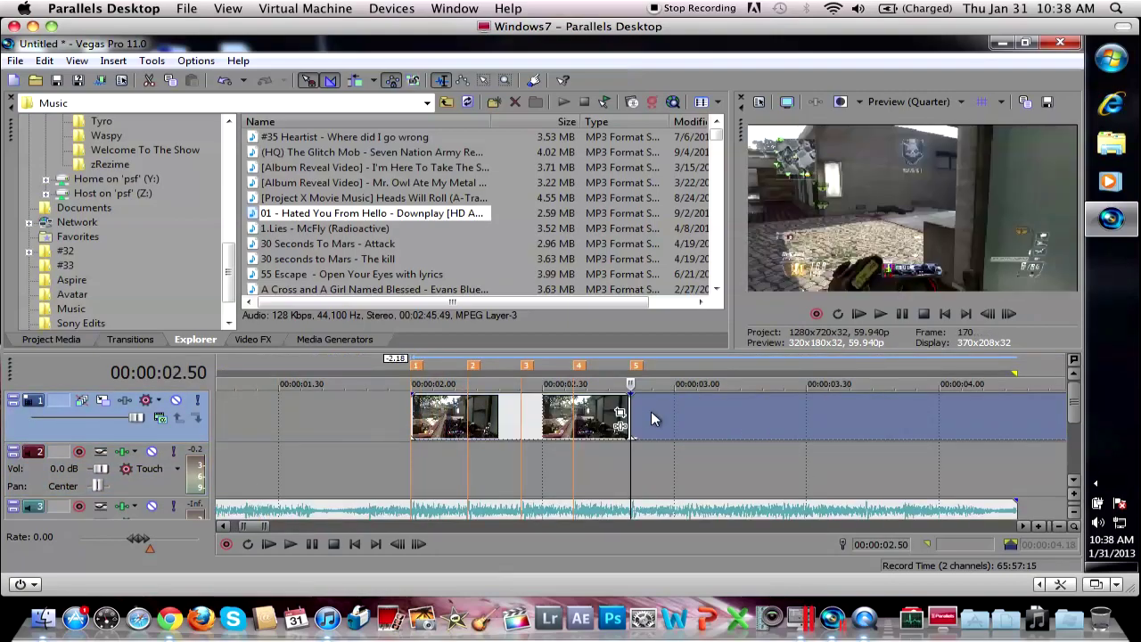
key("Delete")
Step: Crop the remaining gameplay clip slightly in Event Pan/Crop, to about 1,268 × 714
left_click(404, 413)
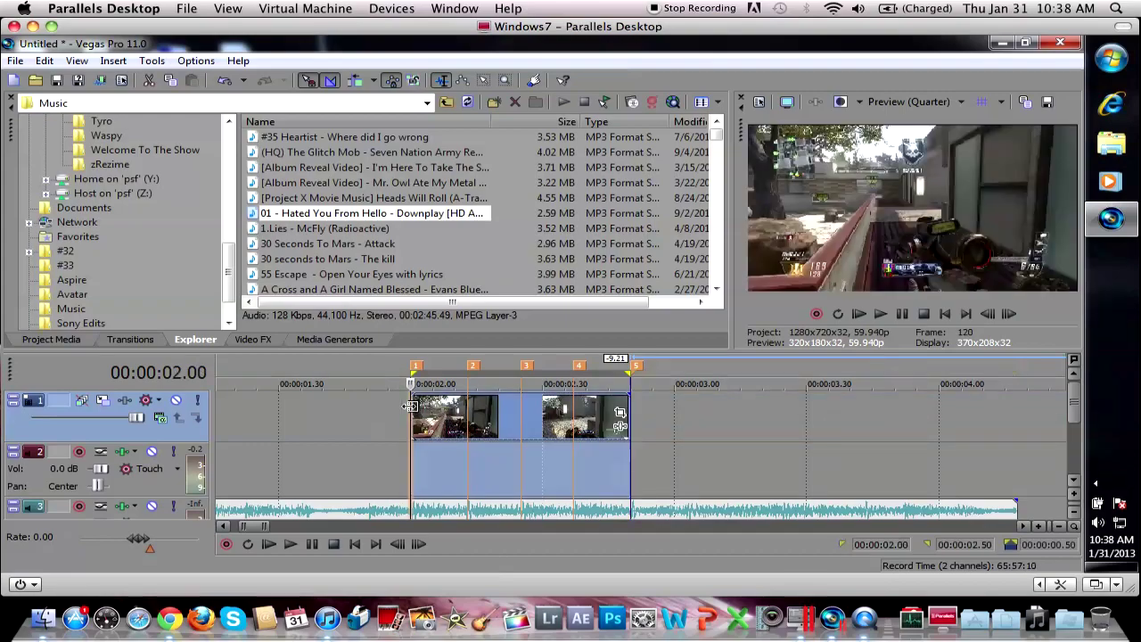
right_click(508, 414)
left_click(423, 413)
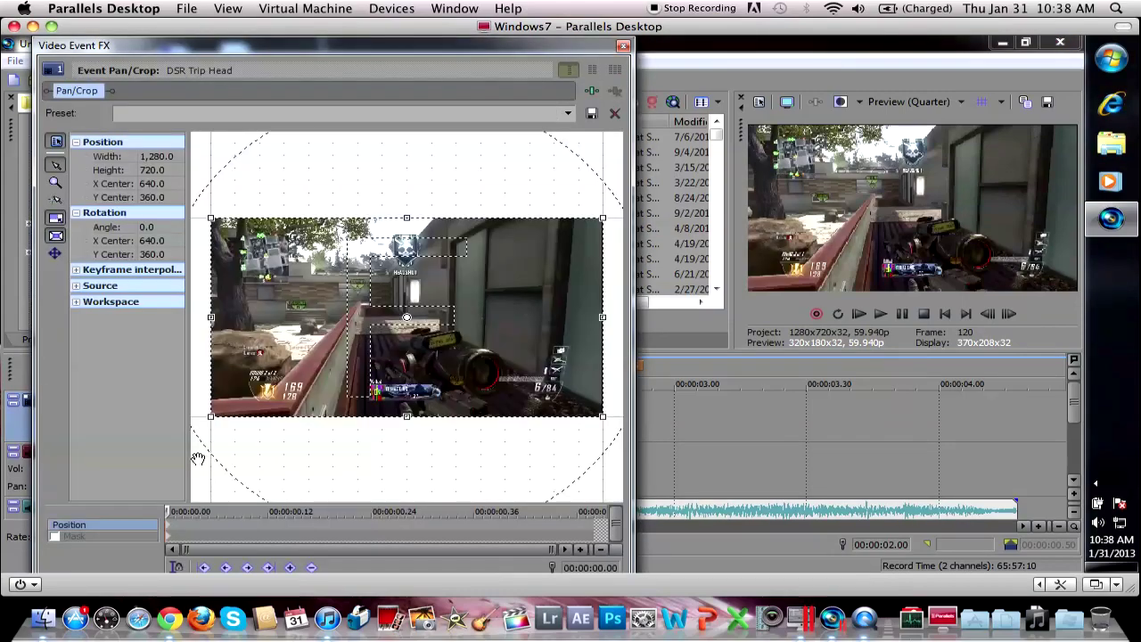
left_click_drag(213, 415, 215, 414)
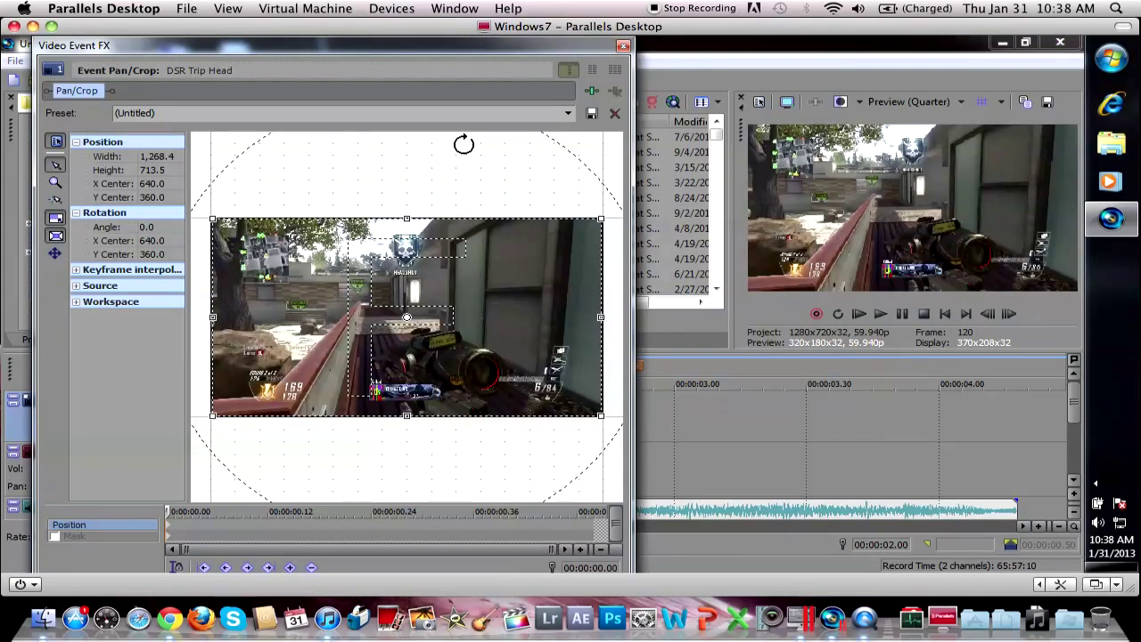
left_click(623, 45)
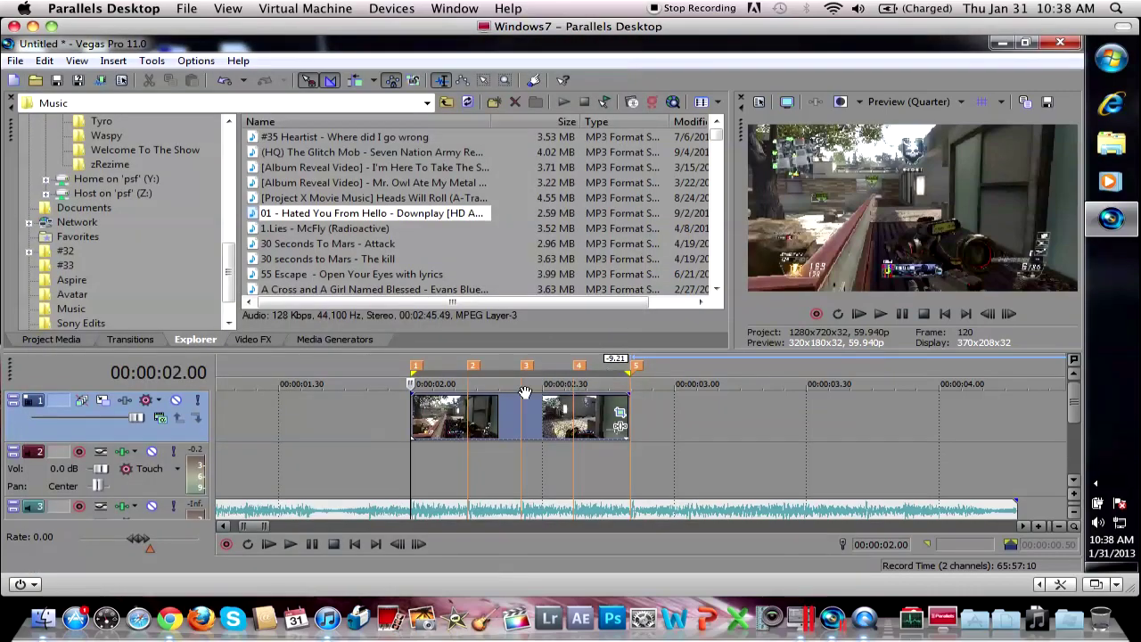
Step: Crop the gameplay clip to about 1,106 × 622 in Event Pan/Crop and set its first keyframe to Smooth
left_click(462, 431)
left_click(469, 414)
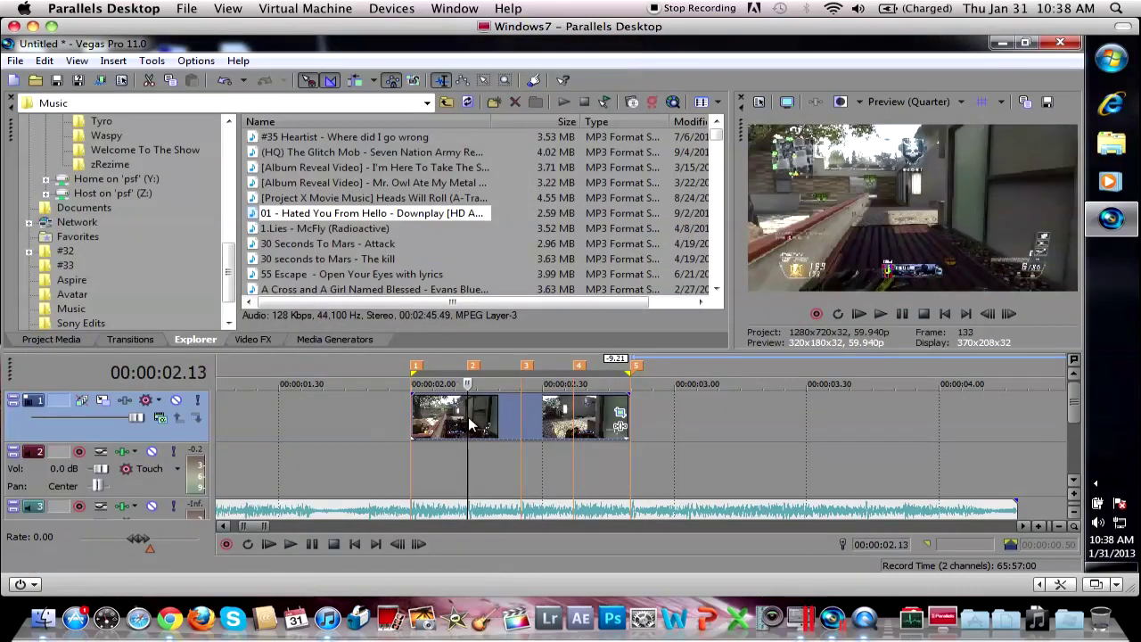
left_click(619, 412)
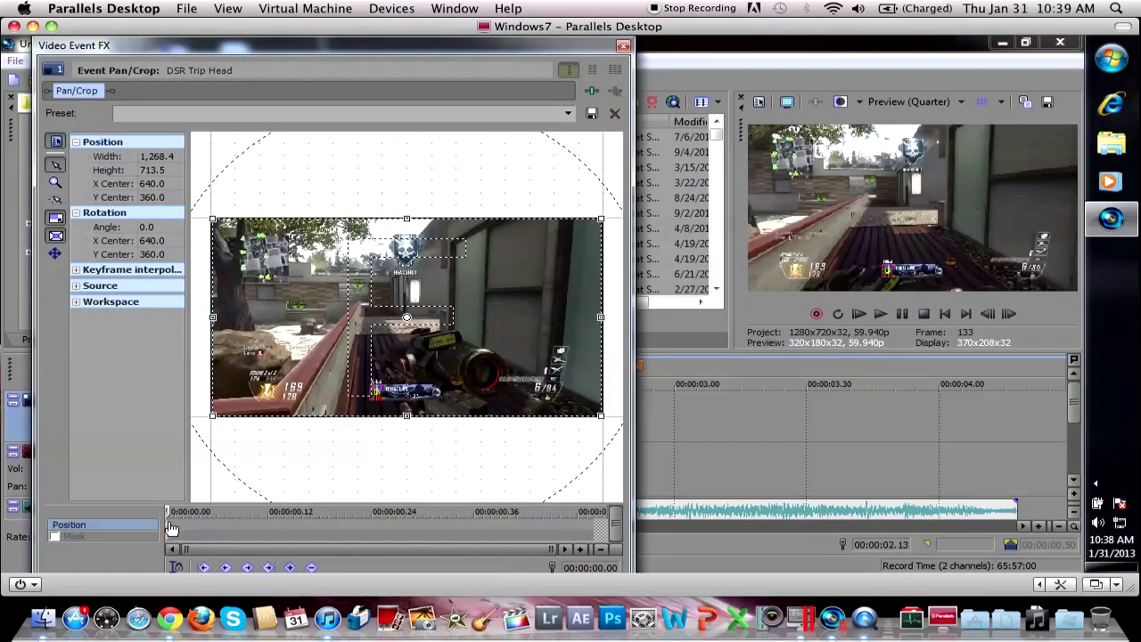
left_click(170, 526)
left_click_drag(213, 415, 238, 404)
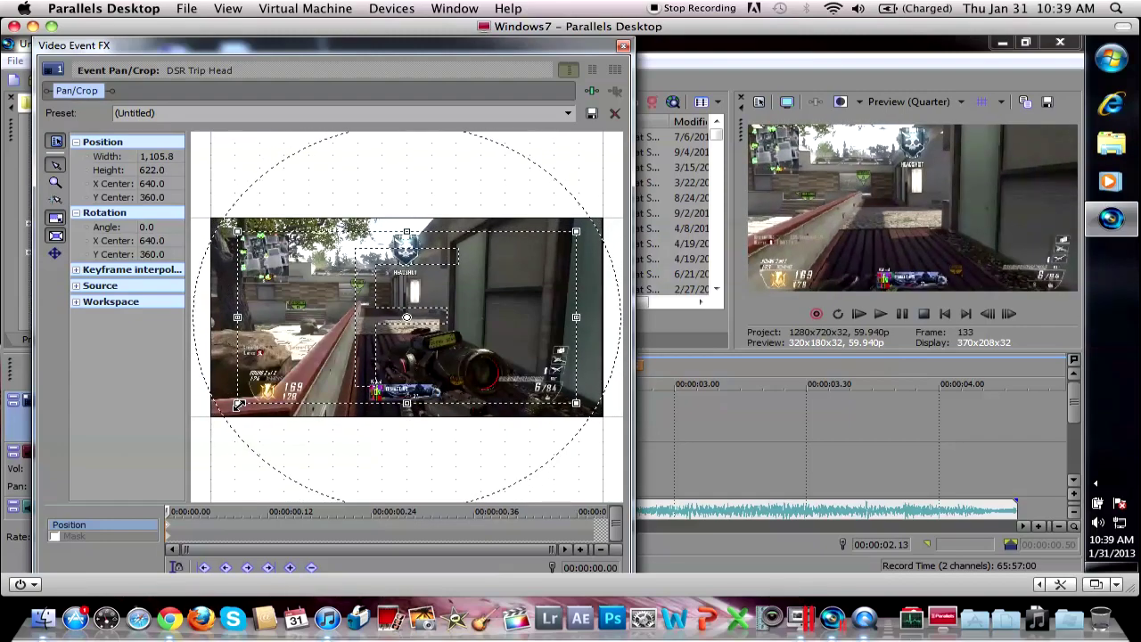
right_click(170, 531)
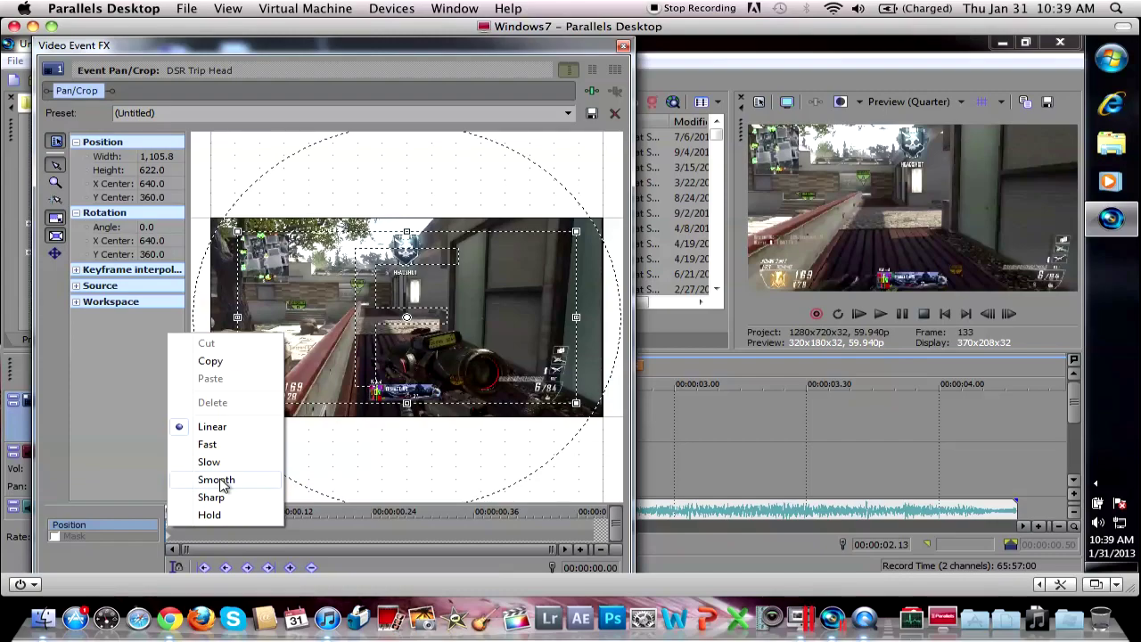
left_click(216, 480)
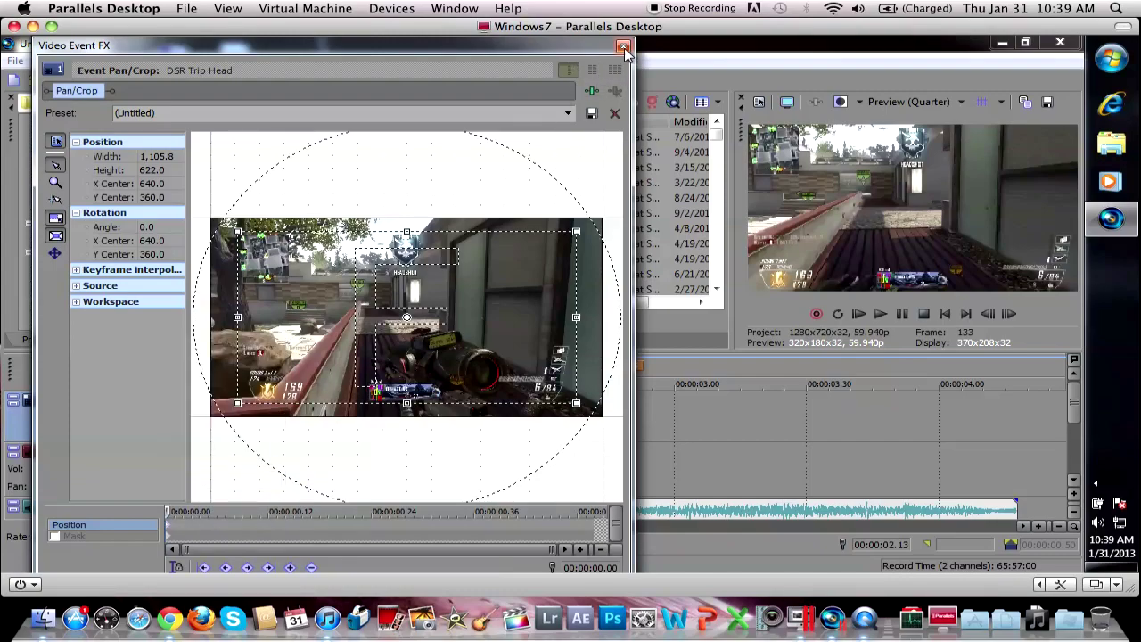
left_click(623, 45)
Step: Split the gameplay clip at markers 2, 3 and 4 so that each piece spans one beat
scroll(527, 416, "up", 2)
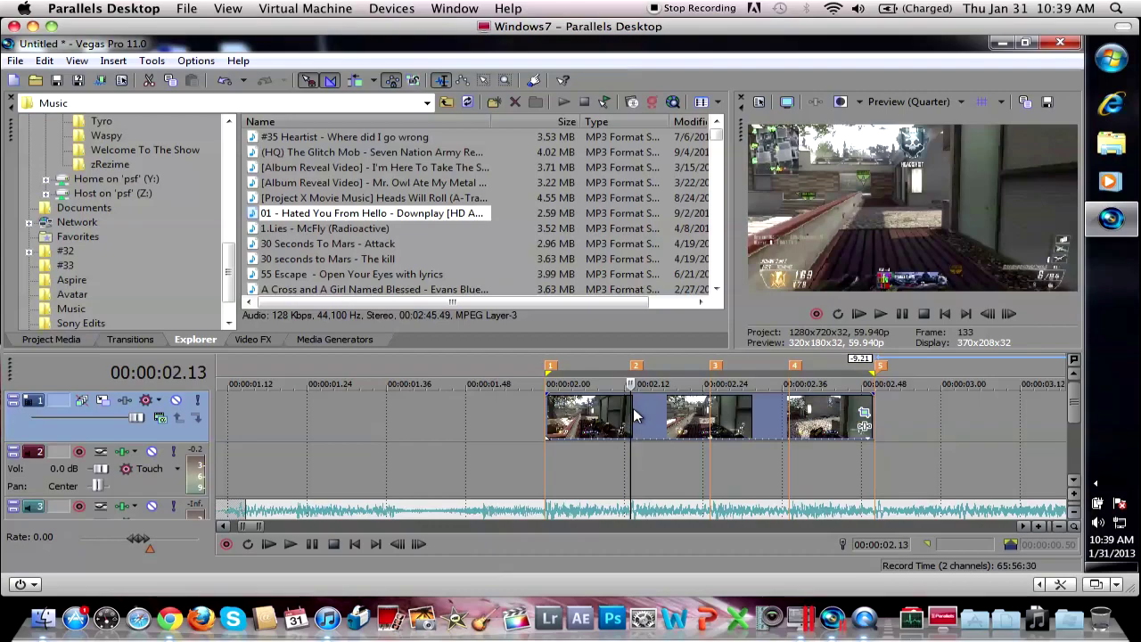
left_click(713, 416)
key("s")
left_click(791, 412)
key("s")
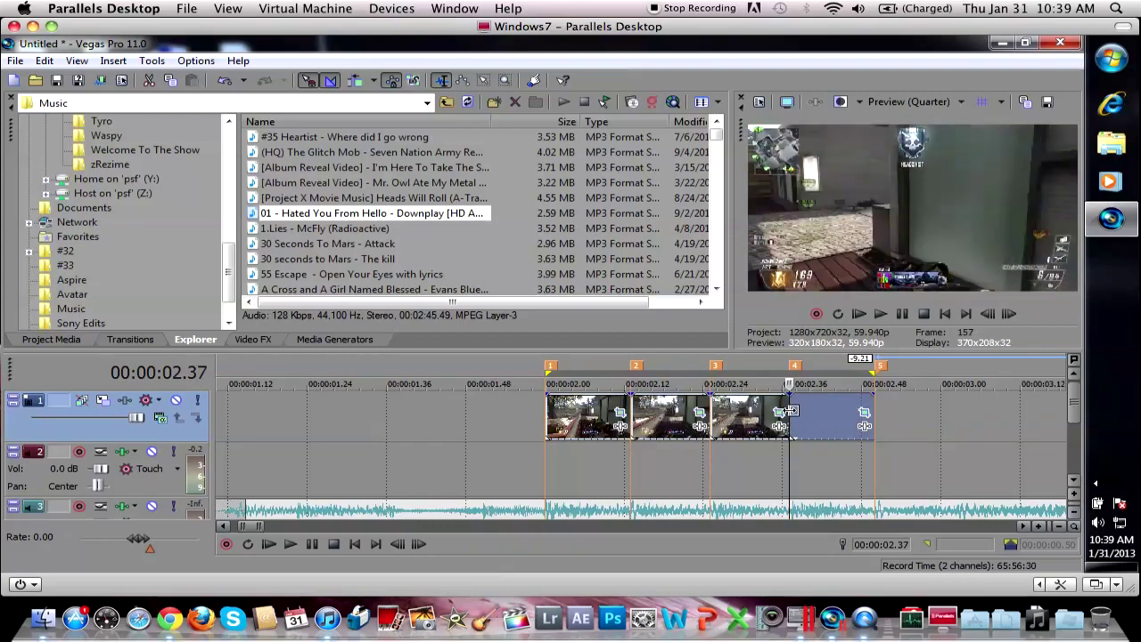
Step: In Event Pan/Crop, zoom the first gameplay piece out to about 1,268 × 714 at its end, 00:00:00.13
left_click(550, 424)
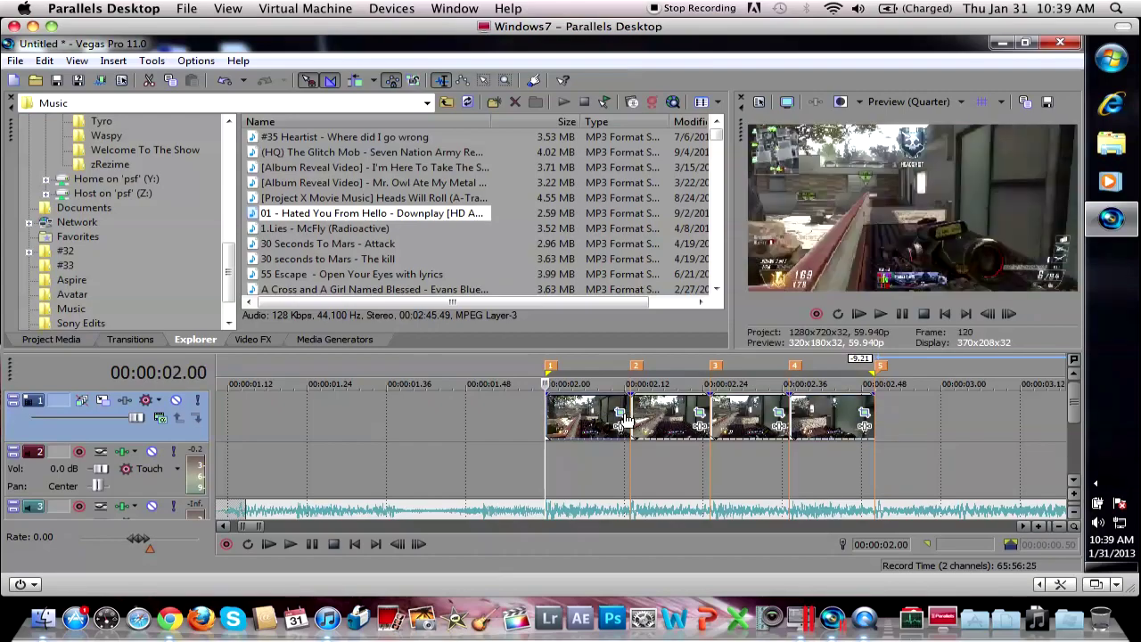
left_click(619, 412)
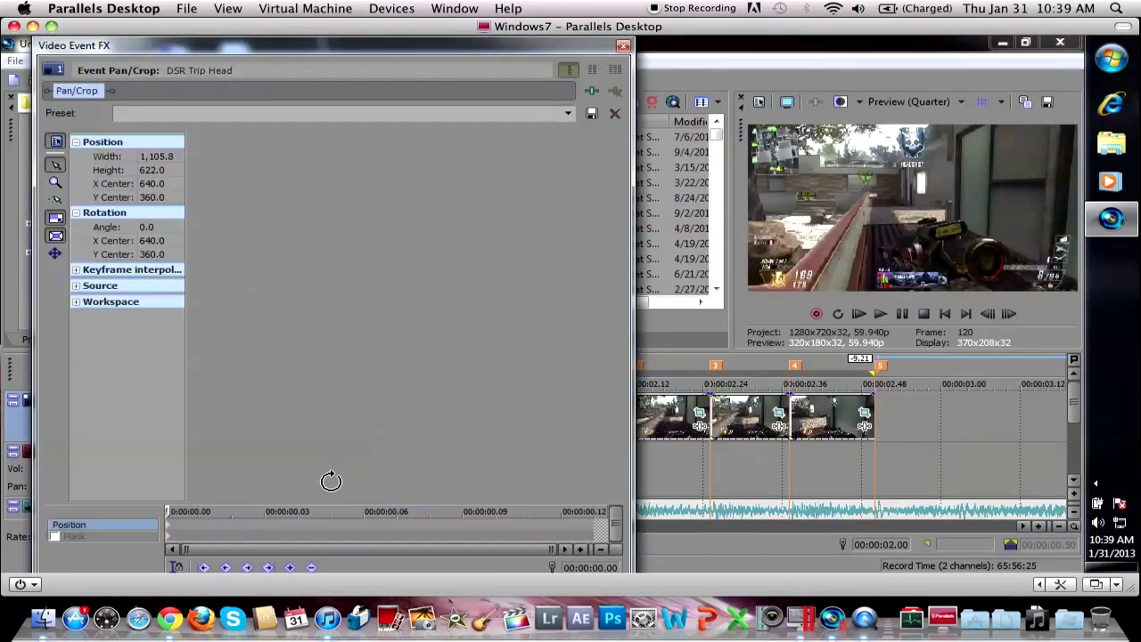
left_click_drag(298, 526, 581, 511)
right_click(328, 369)
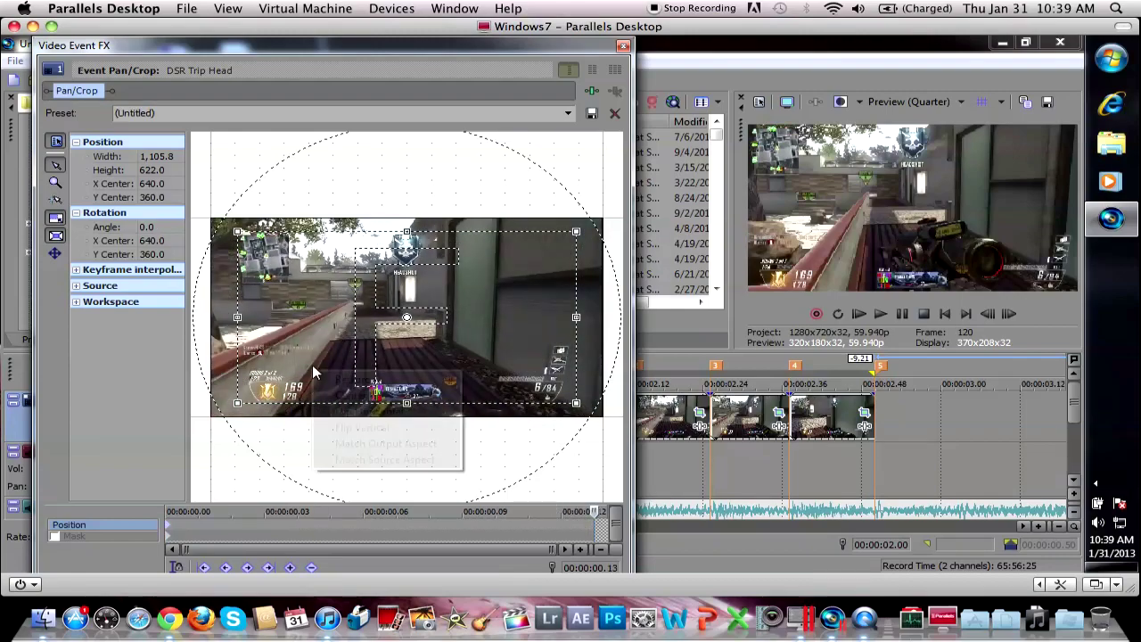
left_click(343, 376)
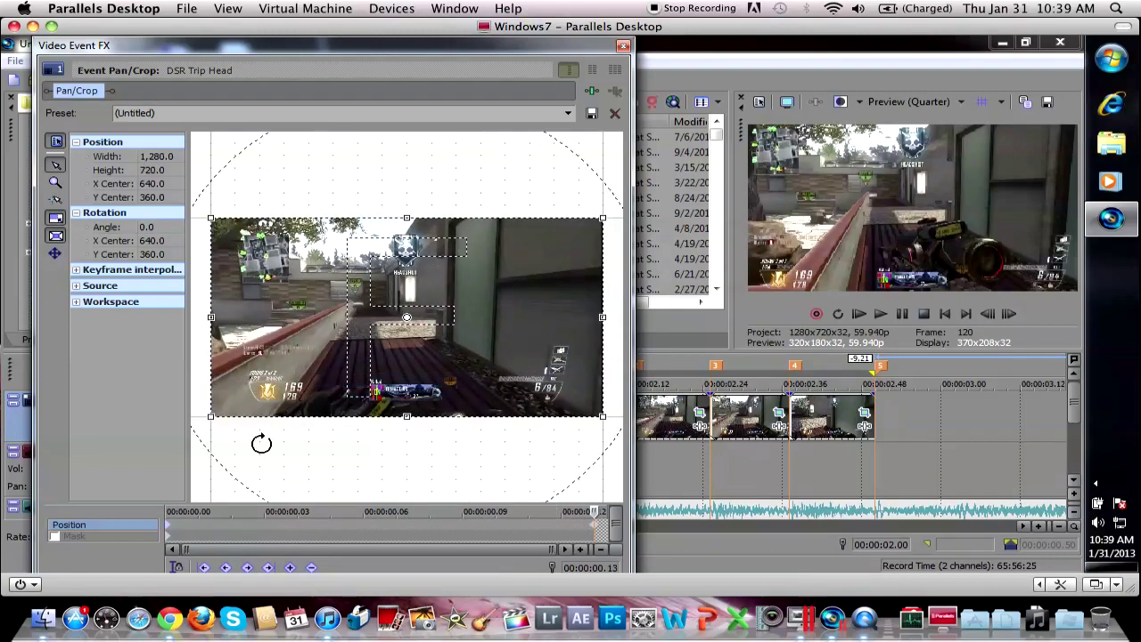
left_click_drag(212, 415, 214, 413)
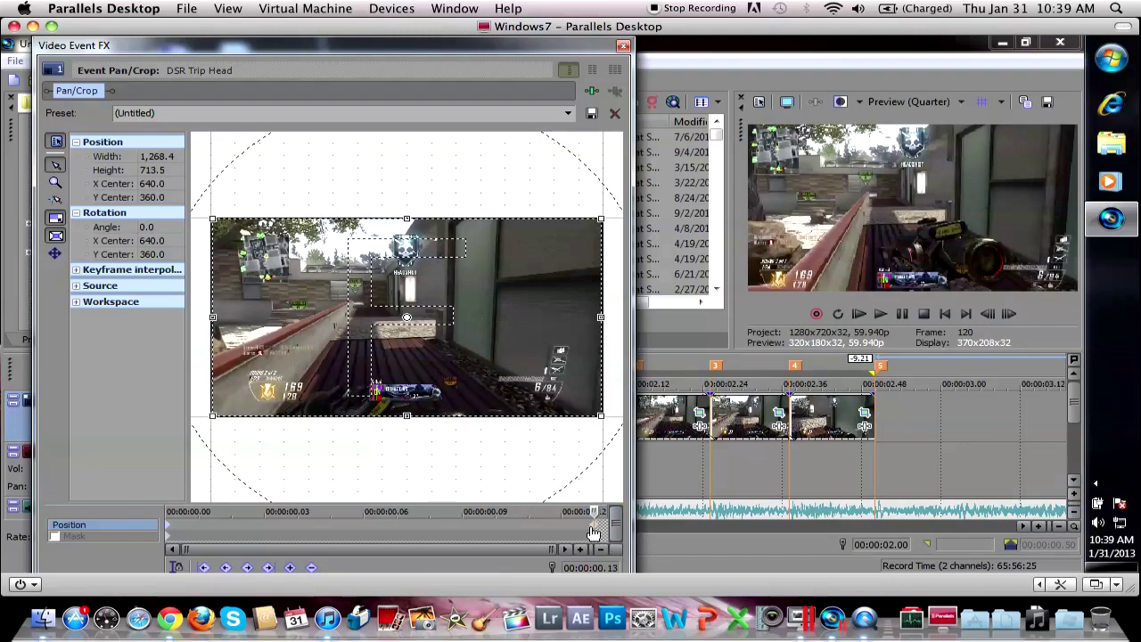
Step: Set the first piece's starting crop keyframe to Smooth and copy its end keyframe
right_click(171, 531)
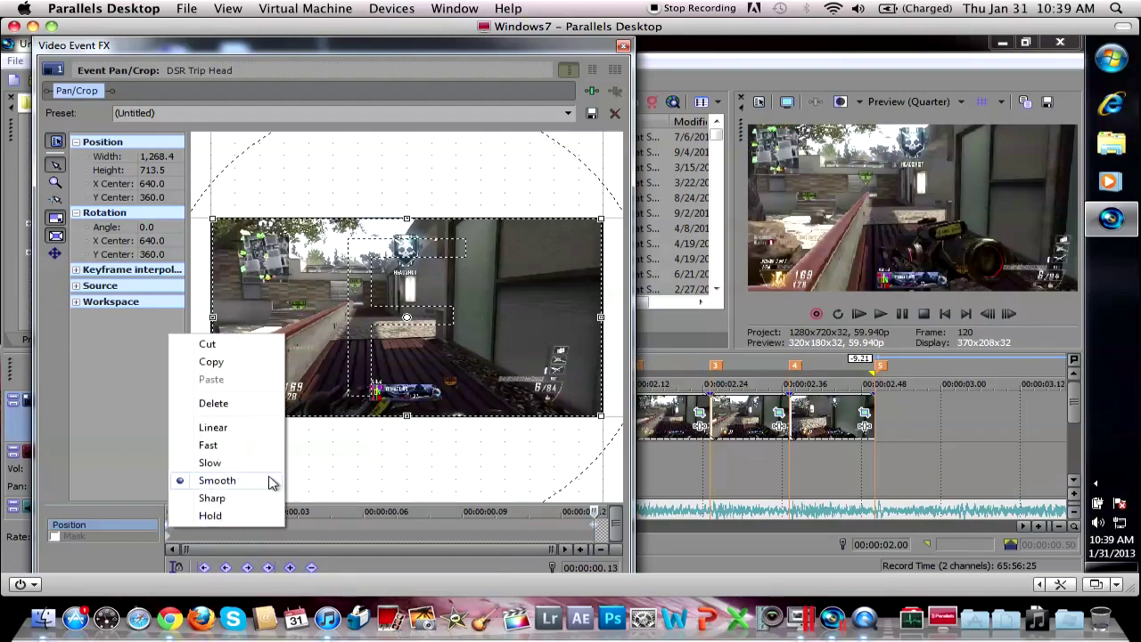
left_click(255, 486)
right_click(599, 532)
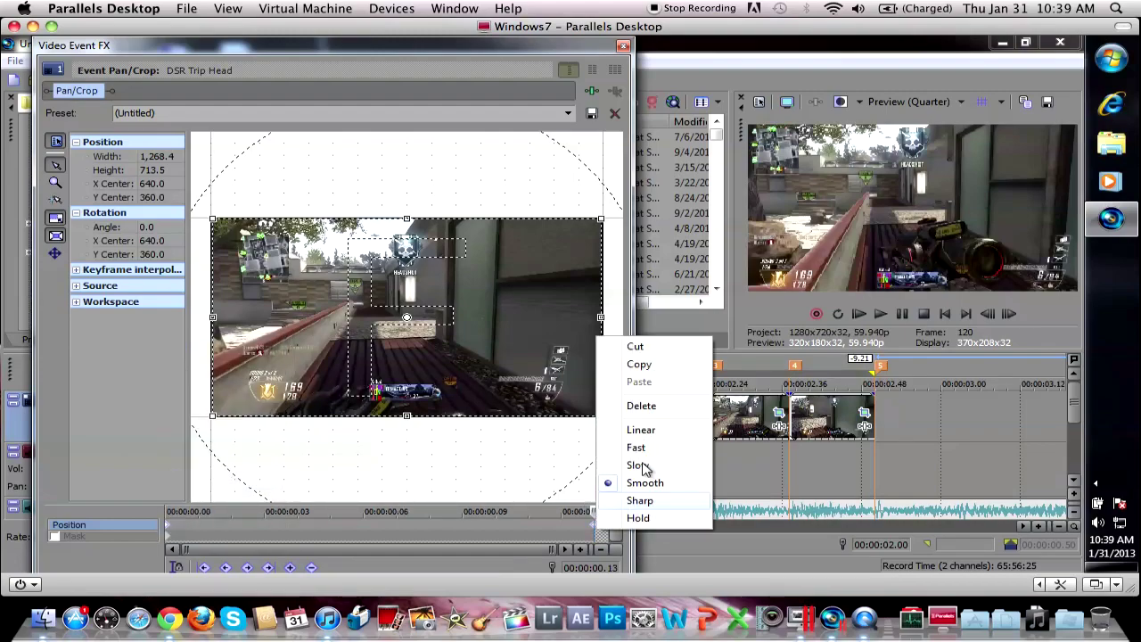
left_click(678, 363)
left_click(624, 46)
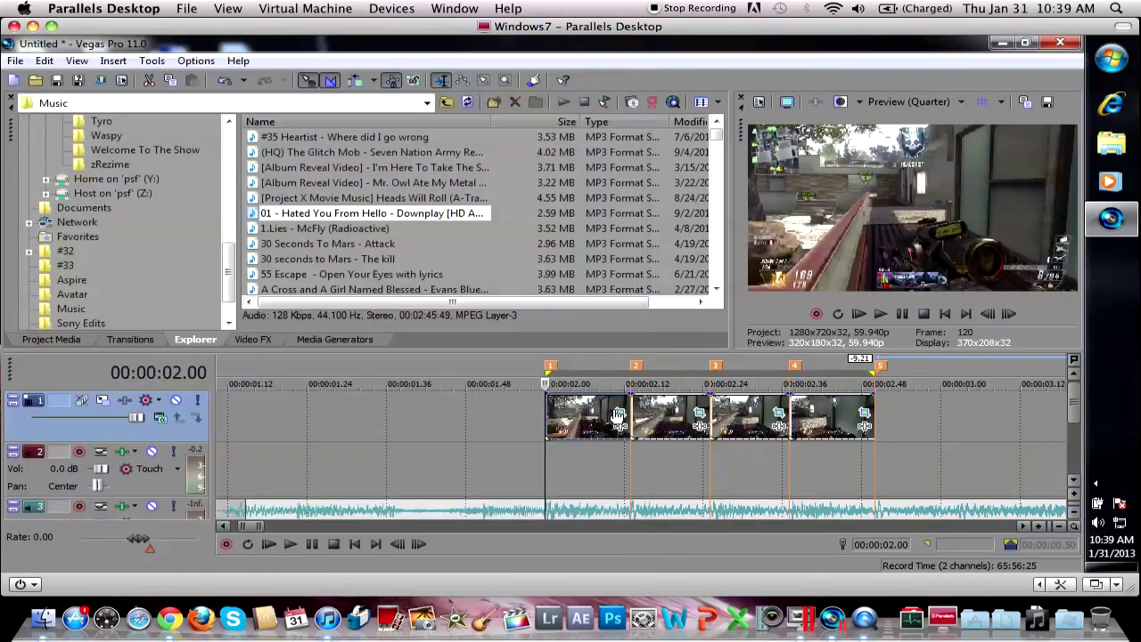
Step: Paste the copied crop keyframe at the end of the second gameplay piece, at 00:00:00.12
left_click(630, 411)
left_click(701, 414)
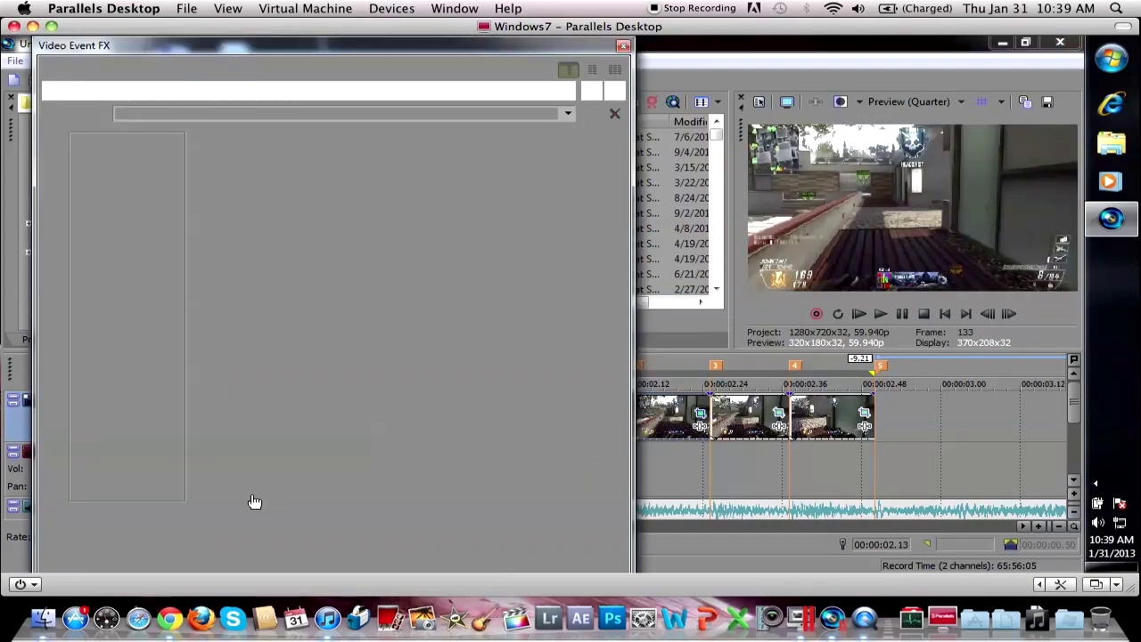
right_click(169, 531)
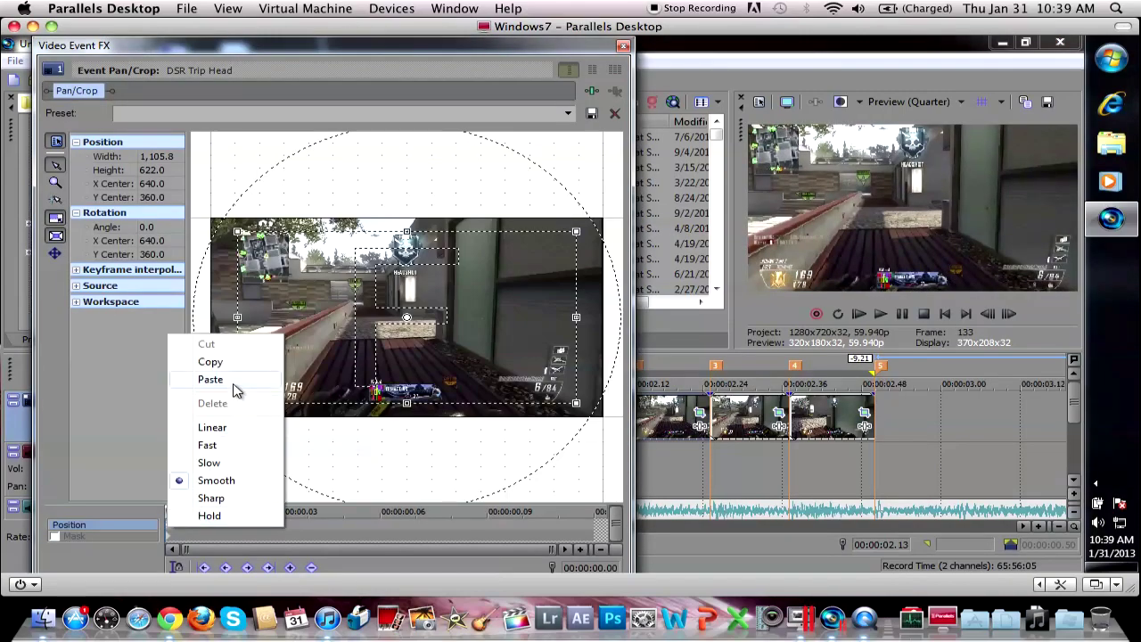
left_click(235, 387)
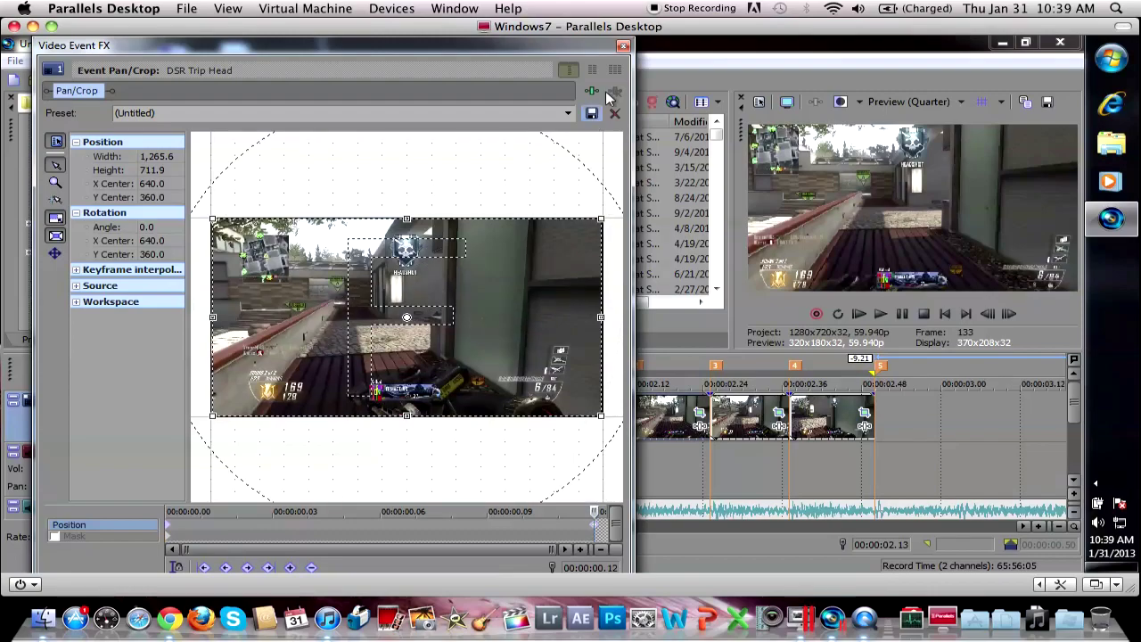
left_click(623, 45)
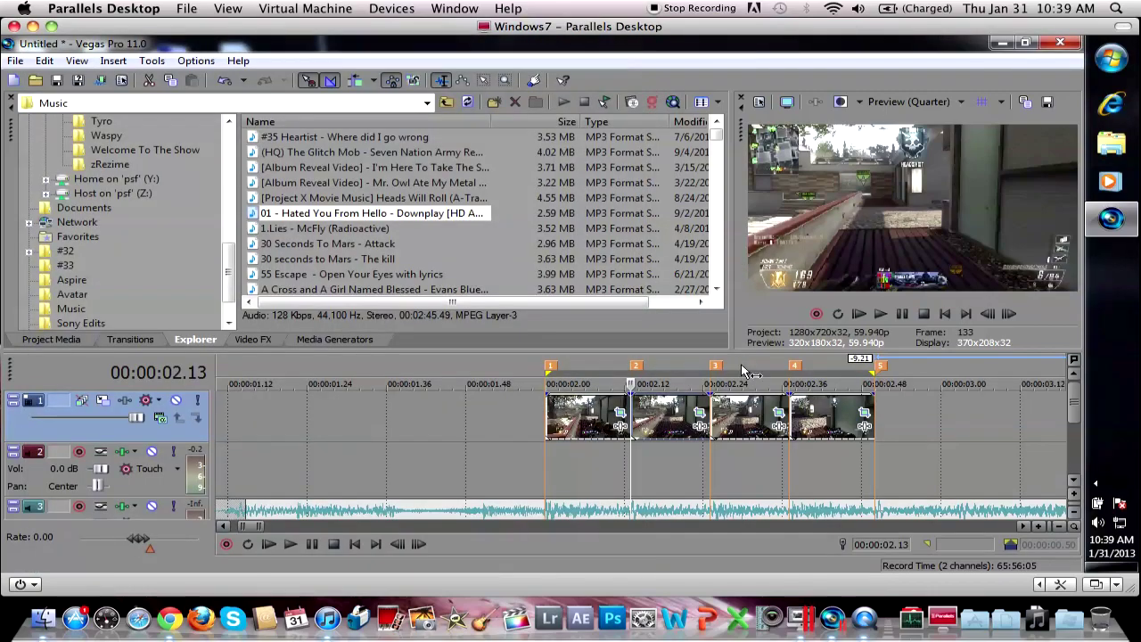
Step: Paste the copied crop keyframe at the end of the third gameplay piece, between markers 3 and 4
left_click(779, 412)
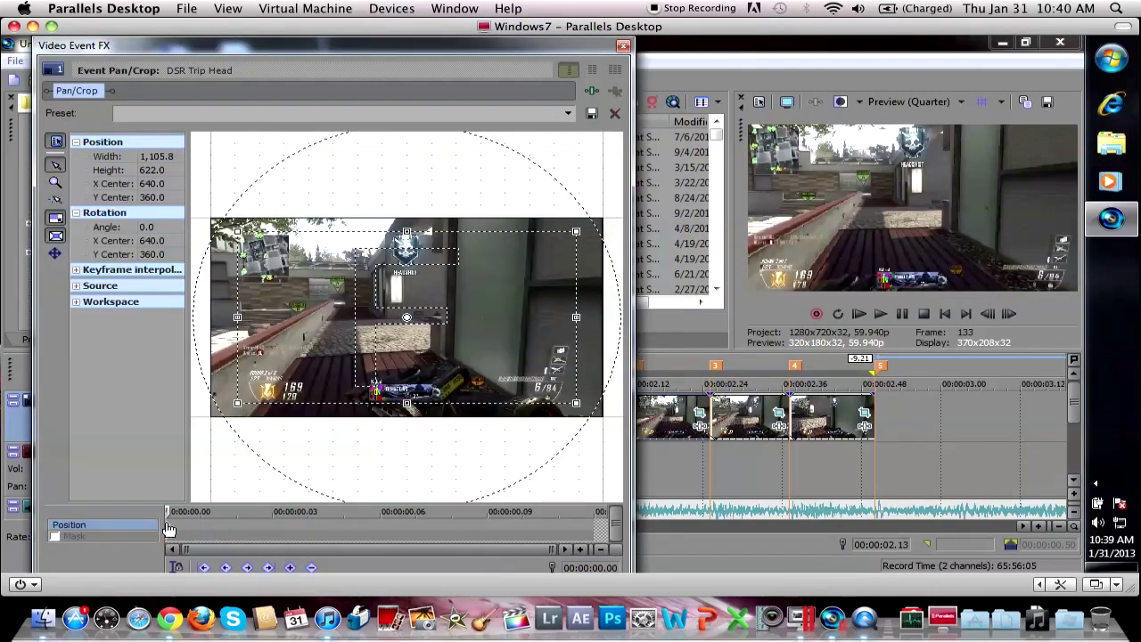
right_click(169, 529)
left_click(223, 377)
left_click(623, 45)
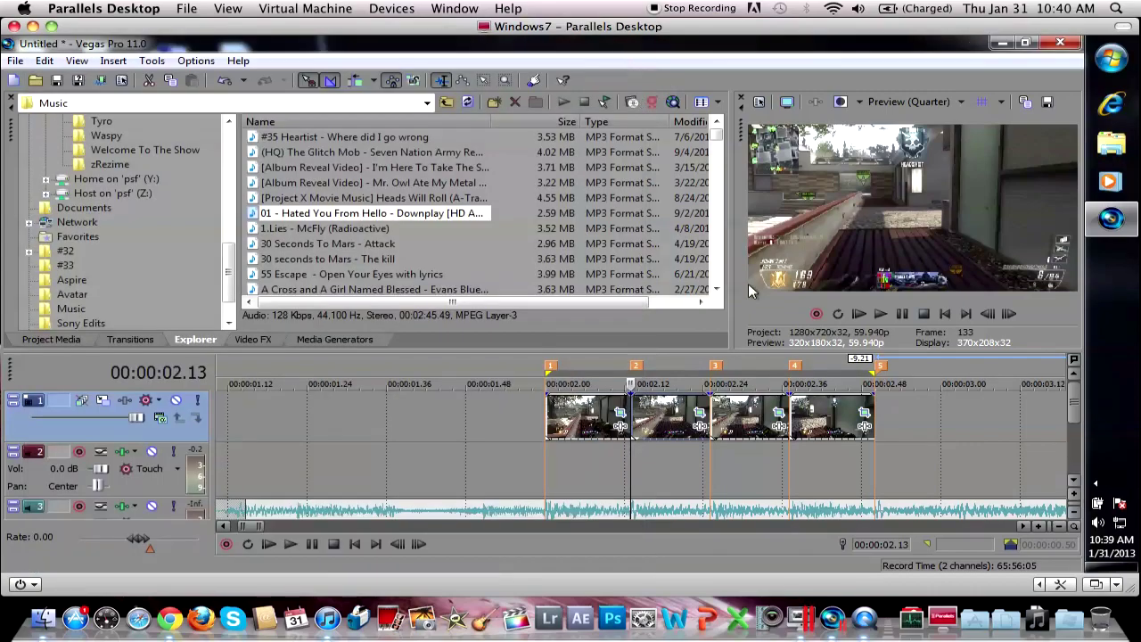
Step: Paste the copied crop keyframe at the end of the fourth gameplay piece, between markers 4 and 5
left_click(864, 412)
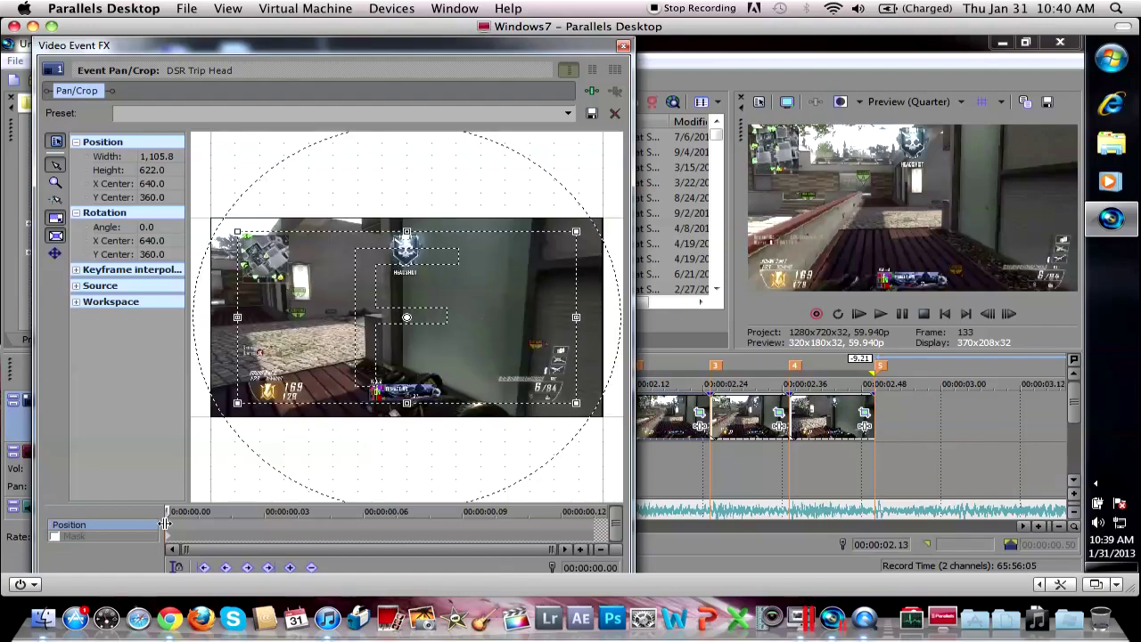
right_click(165, 524)
left_click(221, 377)
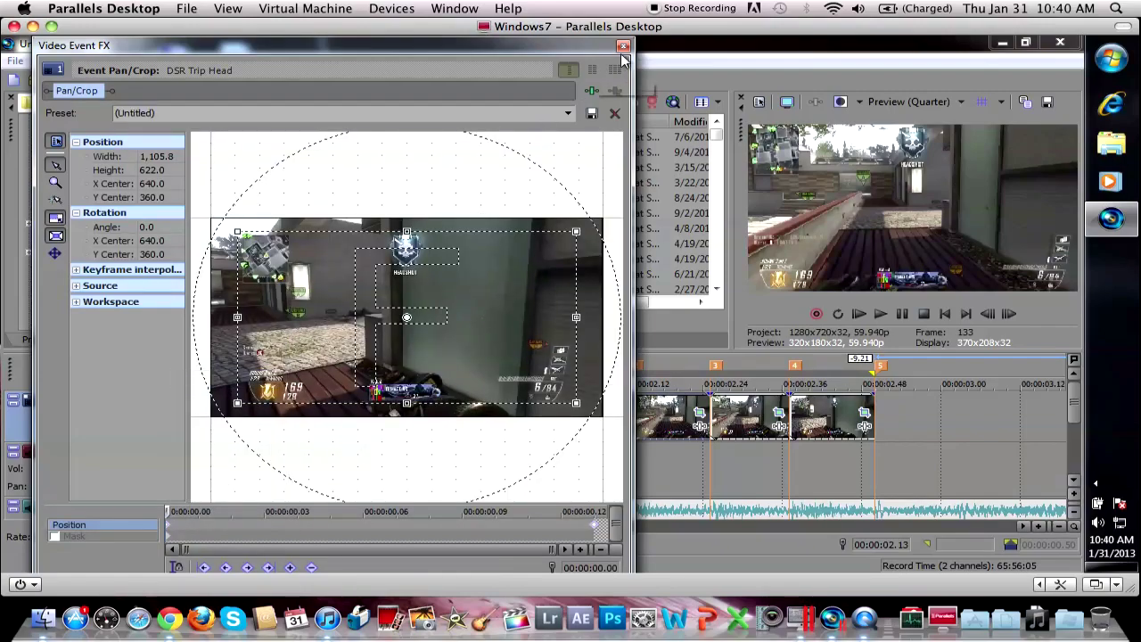
left_click(623, 46)
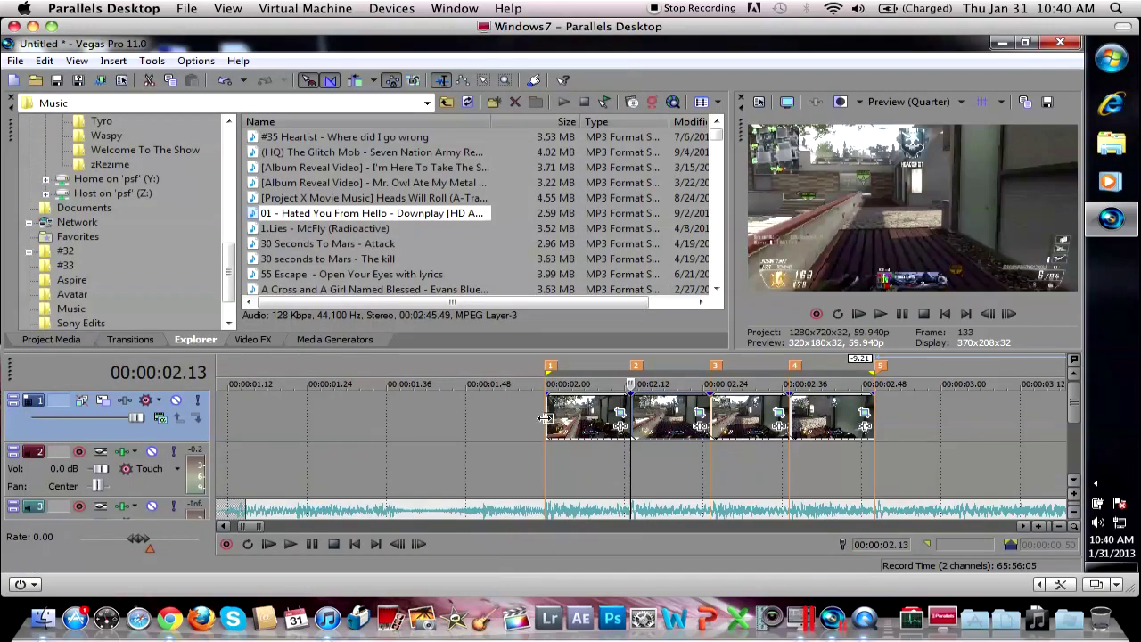
Step: Apply the USE preset of the Brightness and Contrast effect to the first gameplay piece
left_click(545, 417)
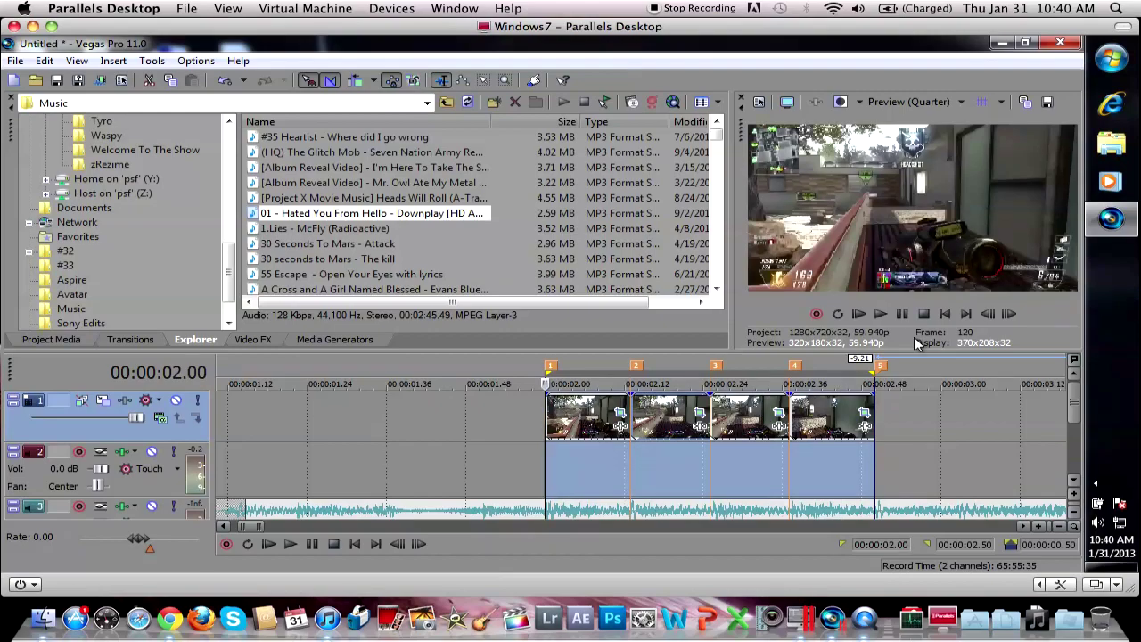
left_click(252, 339)
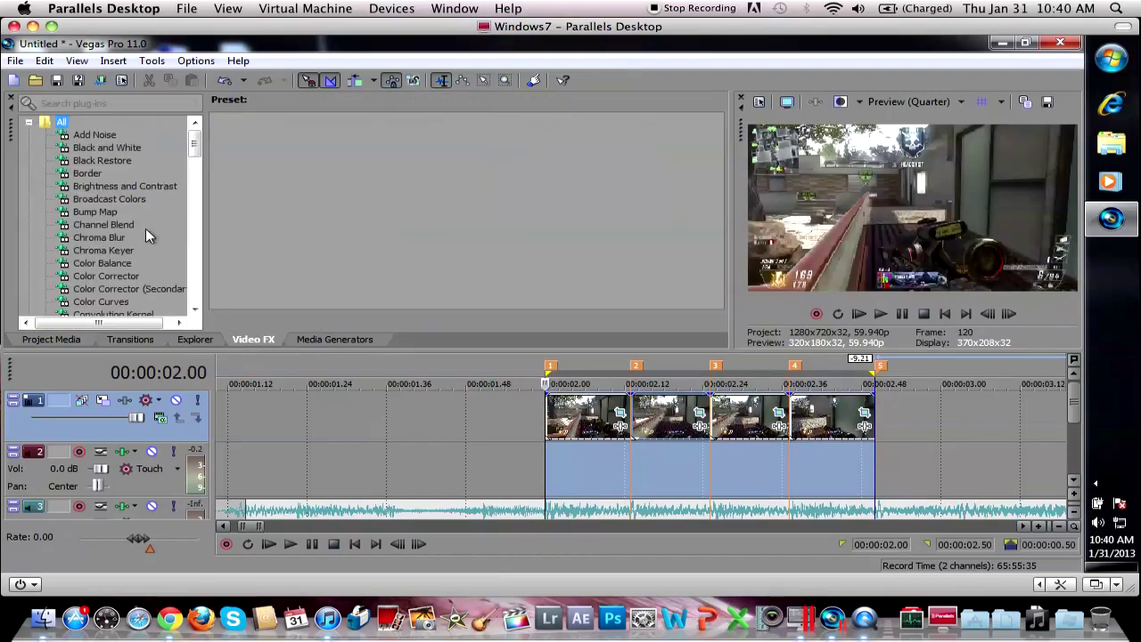
left_click(125, 186)
left_click_drag(714, 178, 714, 241)
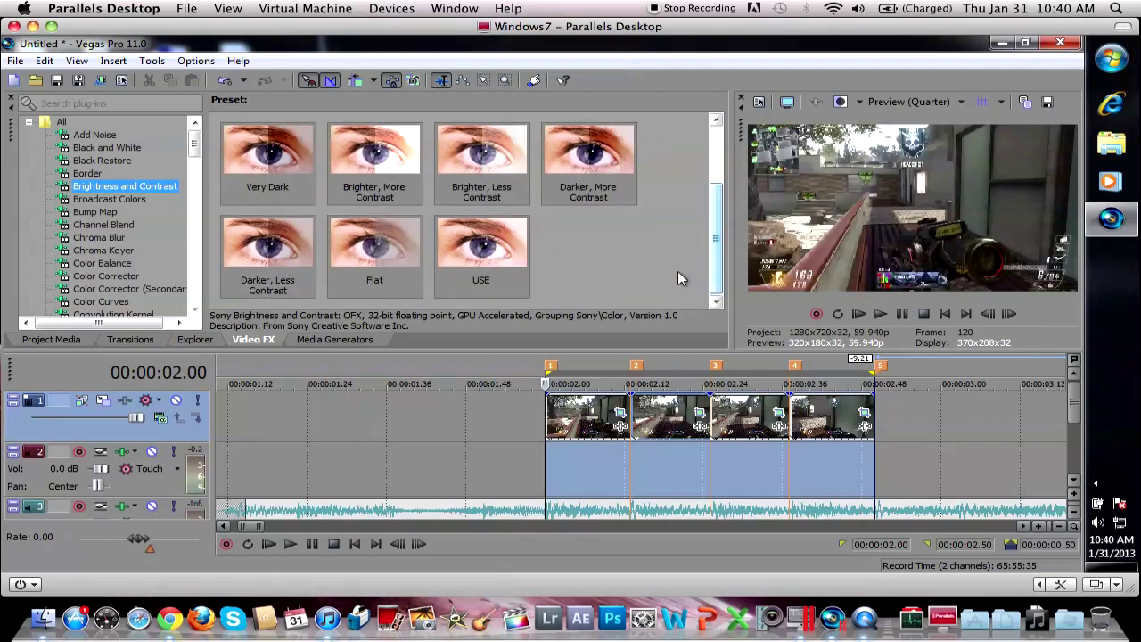
left_click_drag(482, 245, 581, 422)
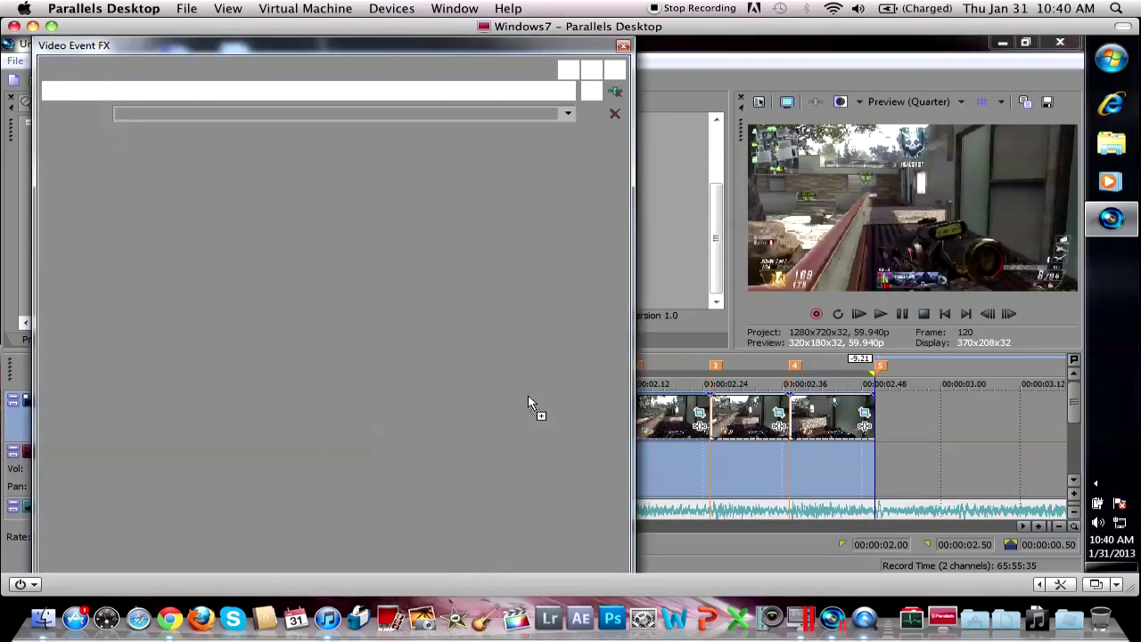
Step: Animate Brightness and Contrast on the first piece and set both to 0 at its end, 00:00:00.13
left_click(358, 164)
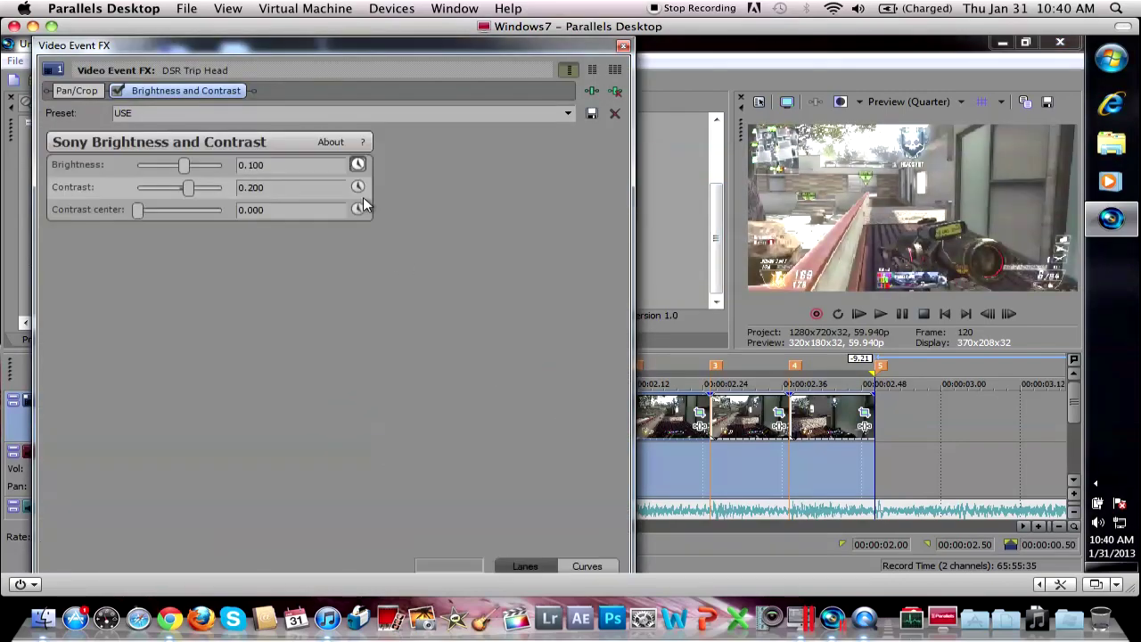
left_click(358, 186)
left_click_drag(355, 462, 607, 462)
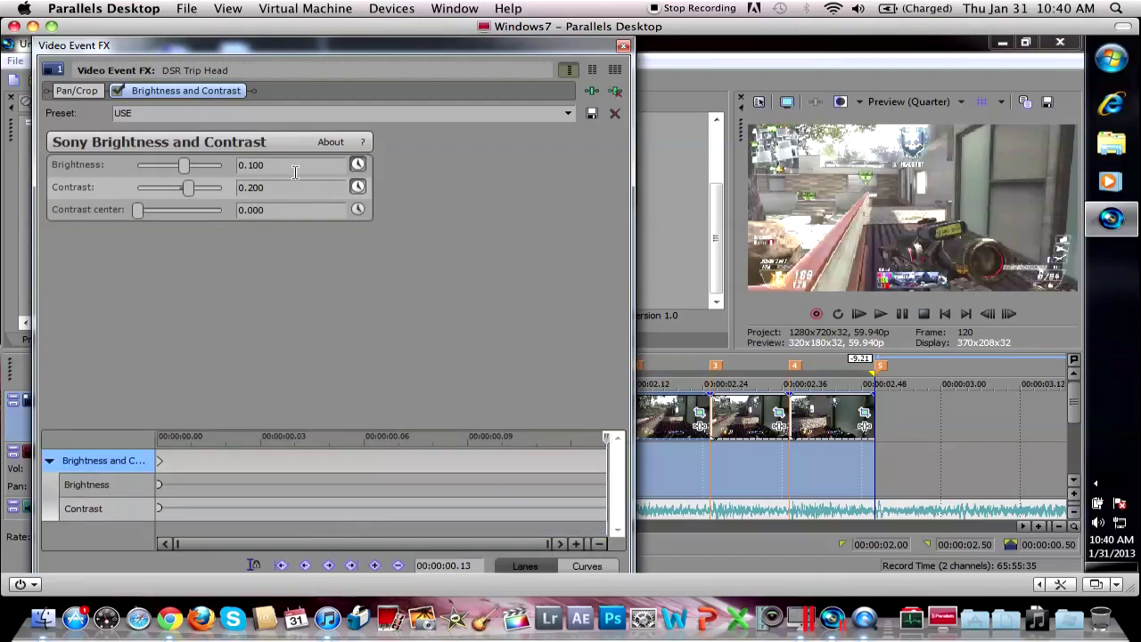
left_click(129, 164)
left_click(166, 161)
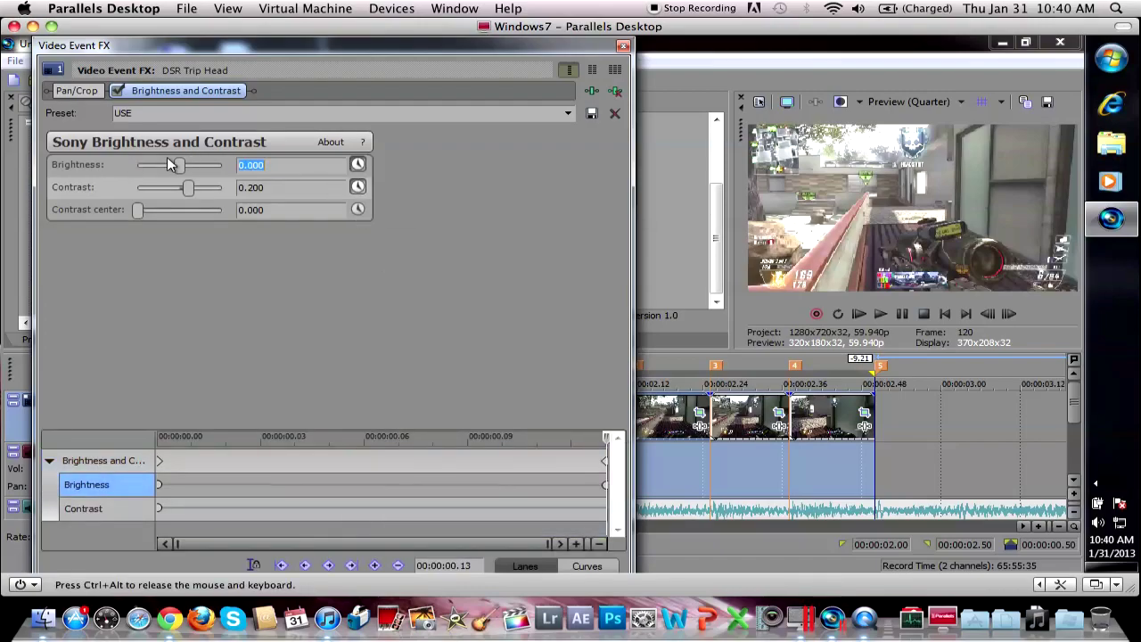
left_click(296, 188)
type("0")
key("Return")
left_click(612, 464)
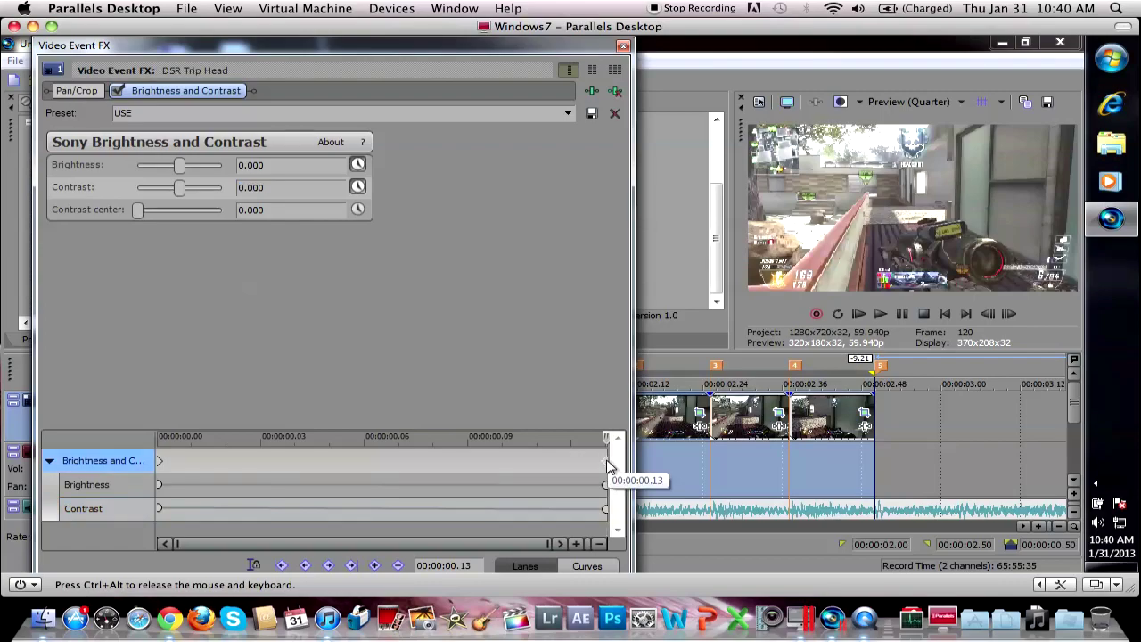
Step: Set the effect's first keyframe to Smooth Fade and copy the end keyframe with zero brightness and contrast
right_click(160, 460)
left_click(210, 448)
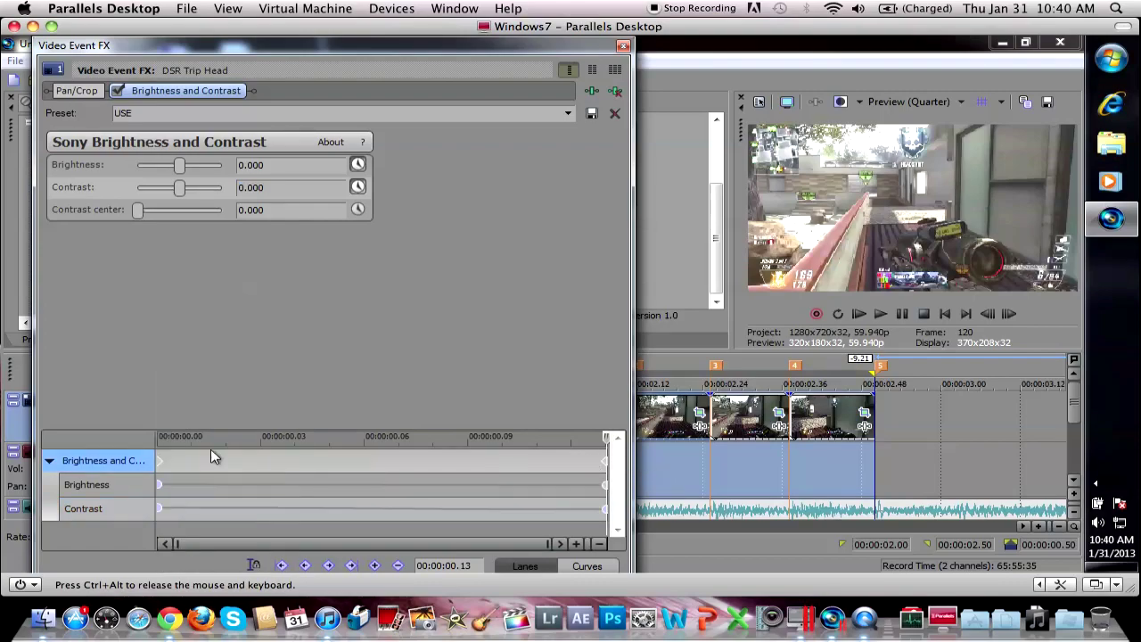
right_click(605, 461)
left_click(658, 371)
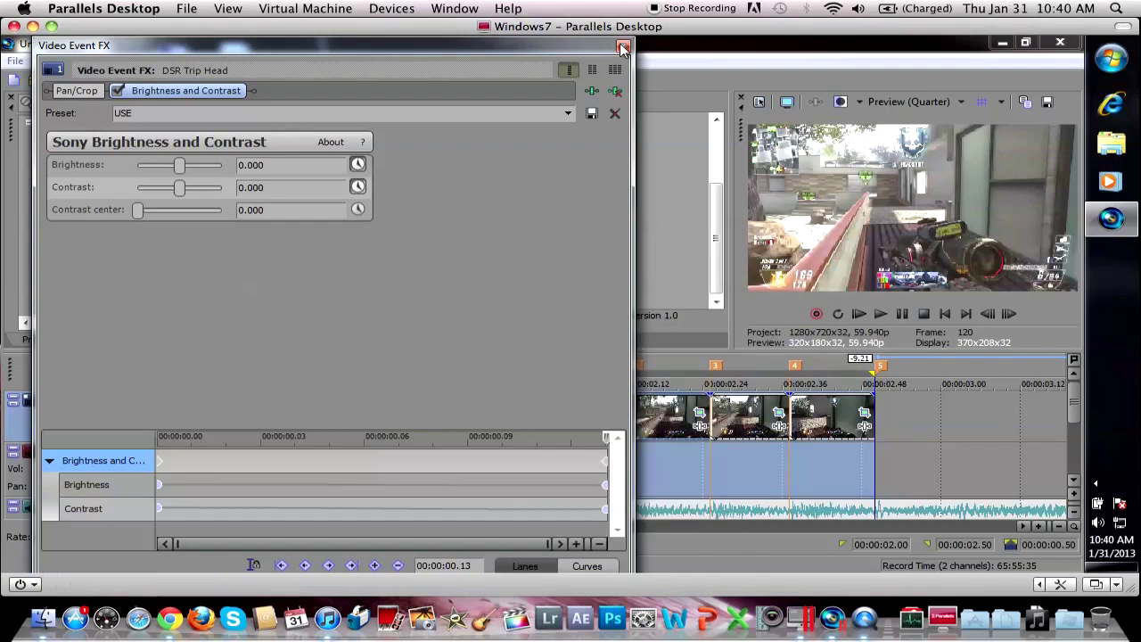
left_click(623, 45)
Step: Apply the USE Brightness and Contrast preset to the second gameplay piece and turn on animation for both values
left_click(630, 415)
left_click_drag(482, 254, 672, 414)
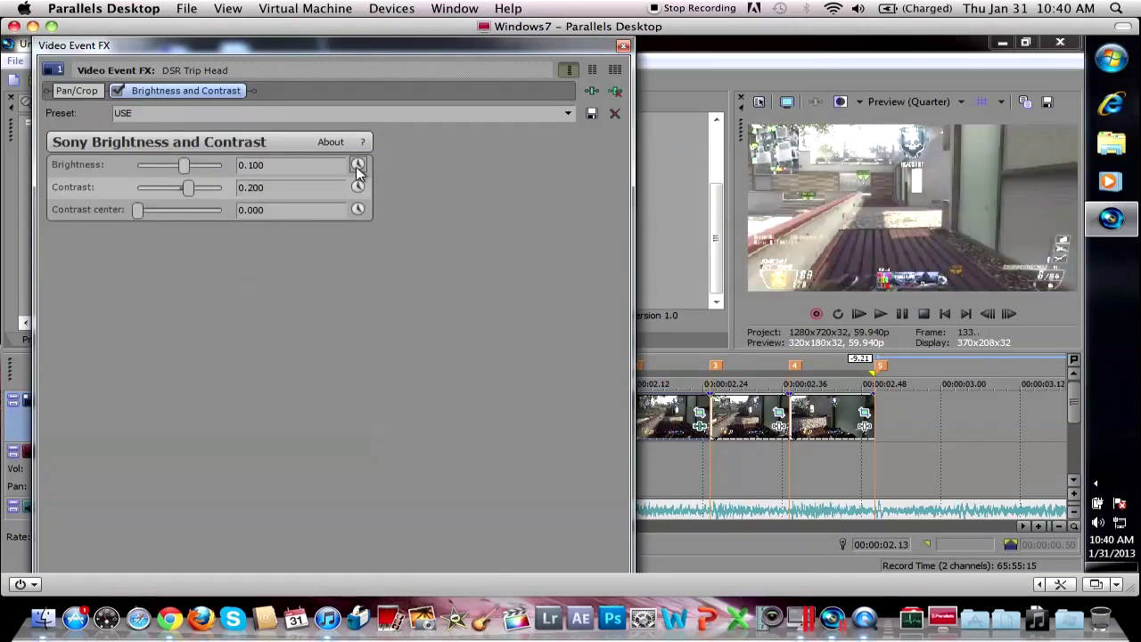
left_click(357, 165)
left_click(358, 186)
Step: Paste the copied Brightness and Contrast keyframe at the end of the second piece
right_click(160, 461)
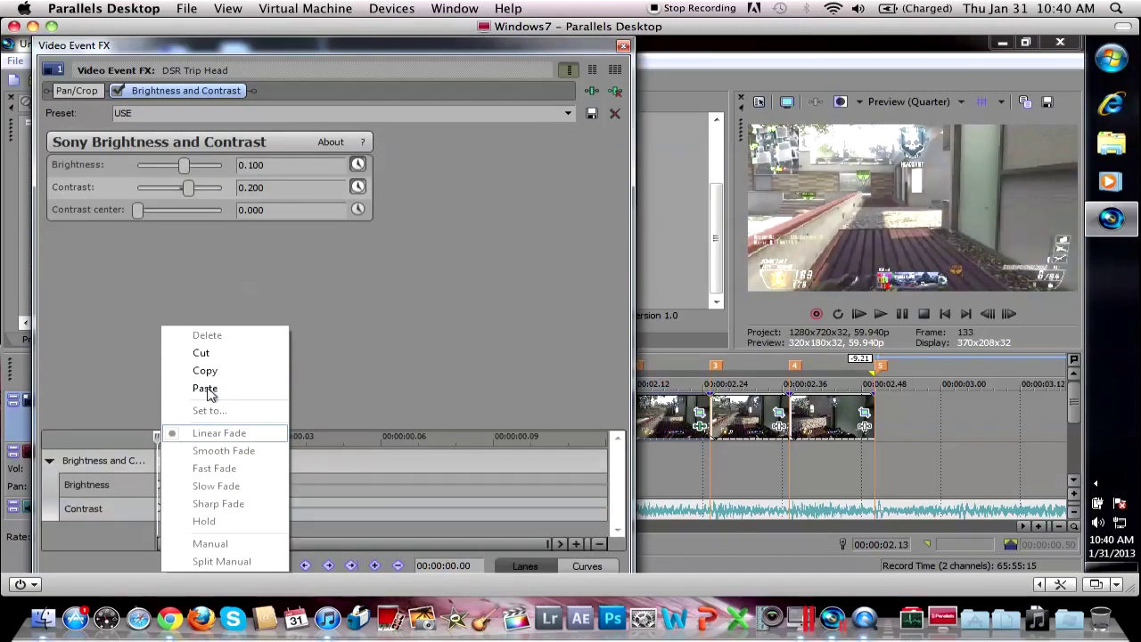
left_click(210, 391)
left_click_drag(483, 468, 663, 448)
left_click(621, 49)
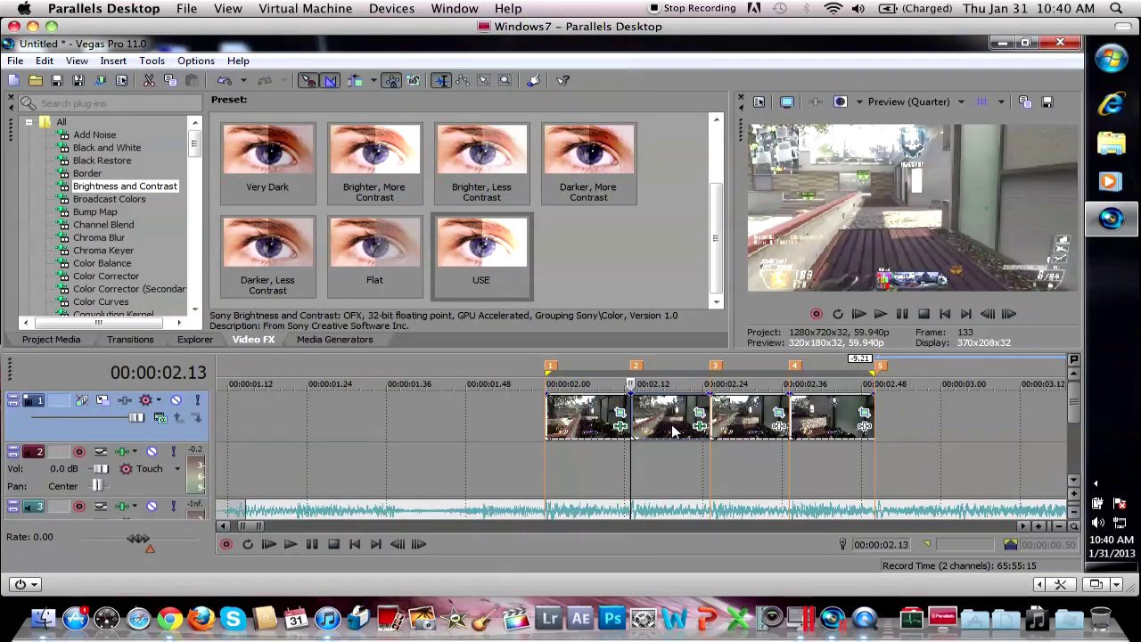
Step: Apply the USE preset to the third gameplay piece, at marker 3, and animate its brightness and contrast
left_click(709, 391)
left_click_drag(706, 386, 744, 399)
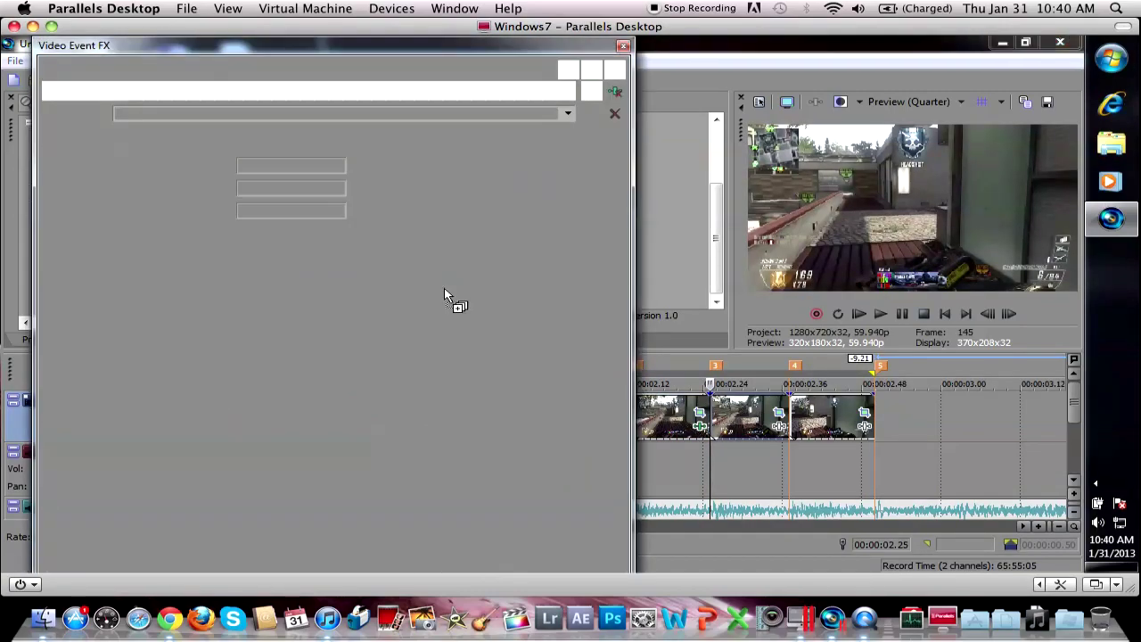
left_click(357, 164)
left_click(357, 186)
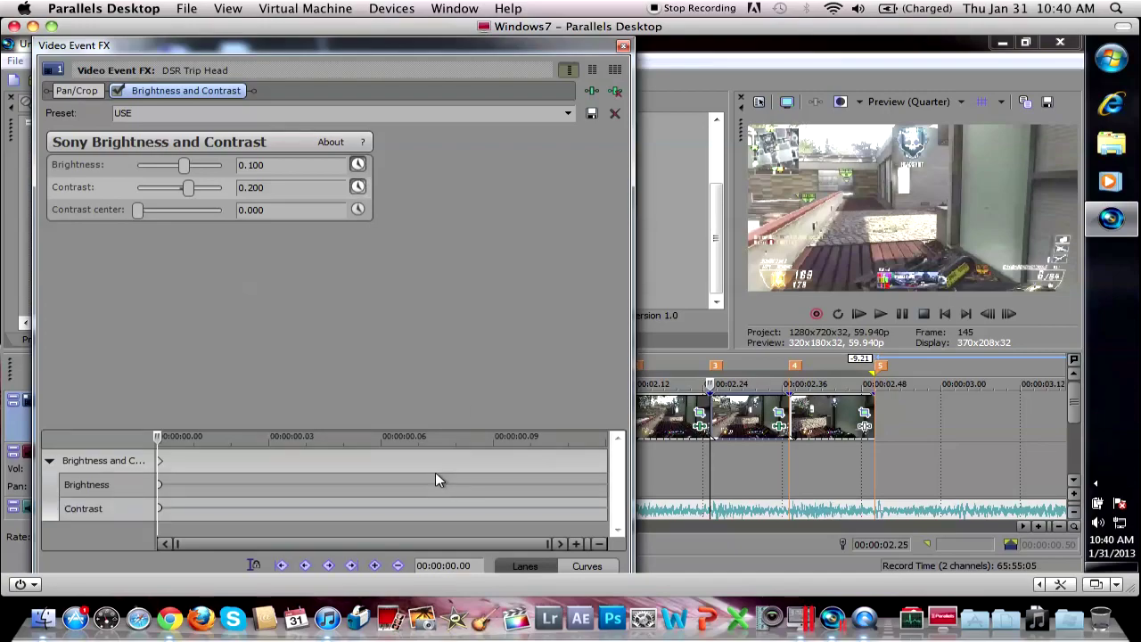
Step: Paste the copied Brightness and Contrast keyframe at the end of the third piece, at 00:00:00.12
left_click_drag(428, 475, 627, 461)
right_click(621, 437)
left_click(638, 389)
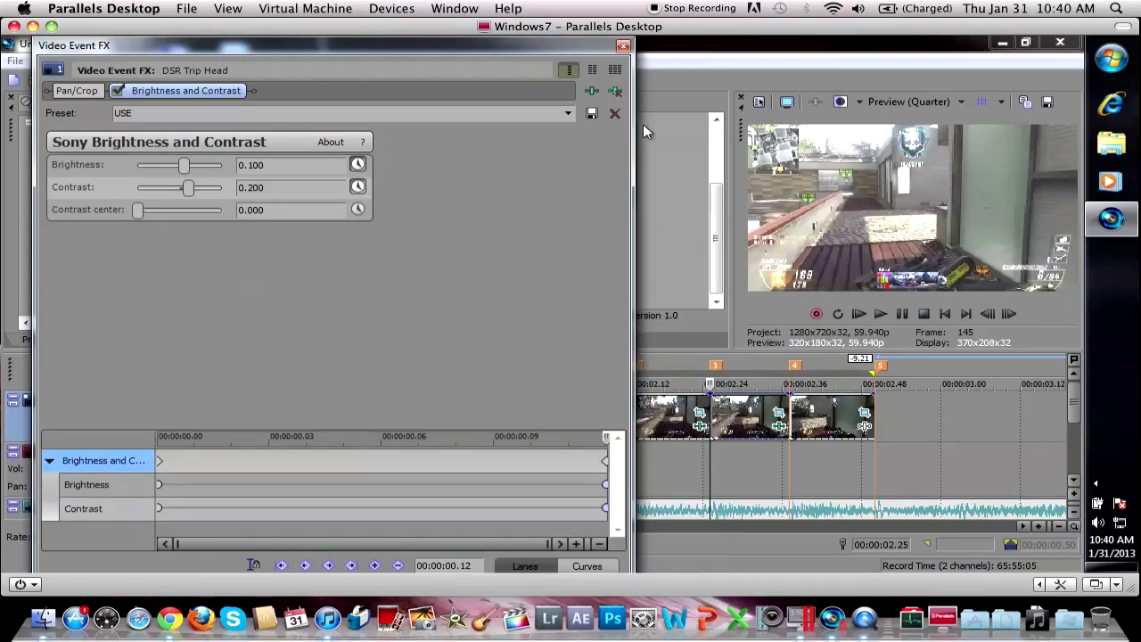
left_click(623, 46)
Step: Apply the USE preset to the fourth gameplay piece, at marker 4, and animate its brightness and contrast
left_click(791, 400)
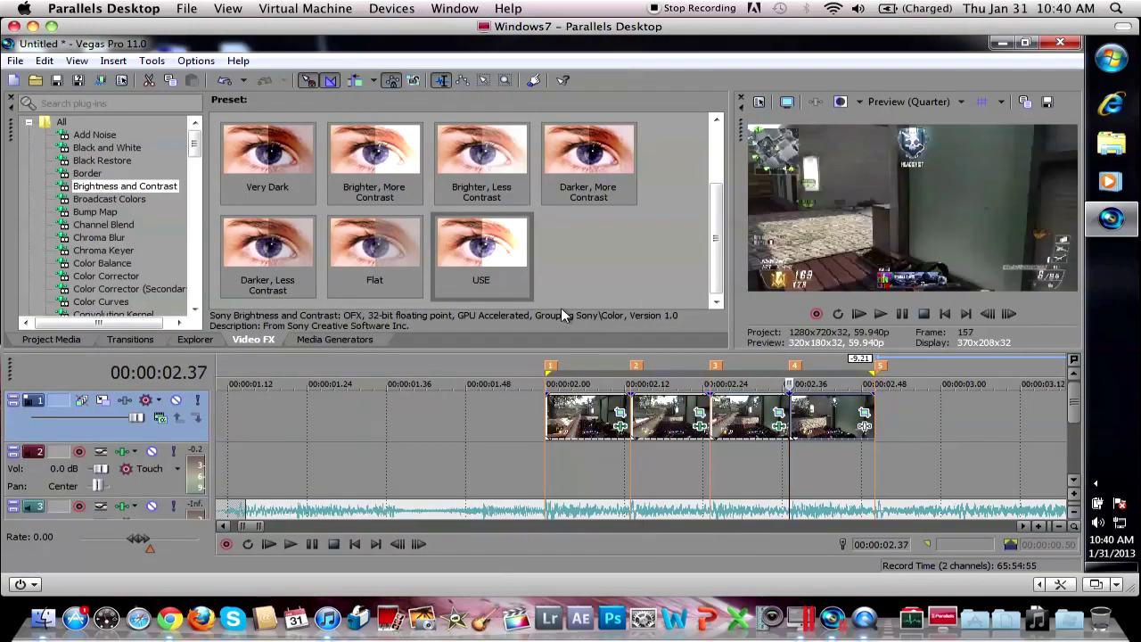
left_click_drag(488, 254, 805, 407)
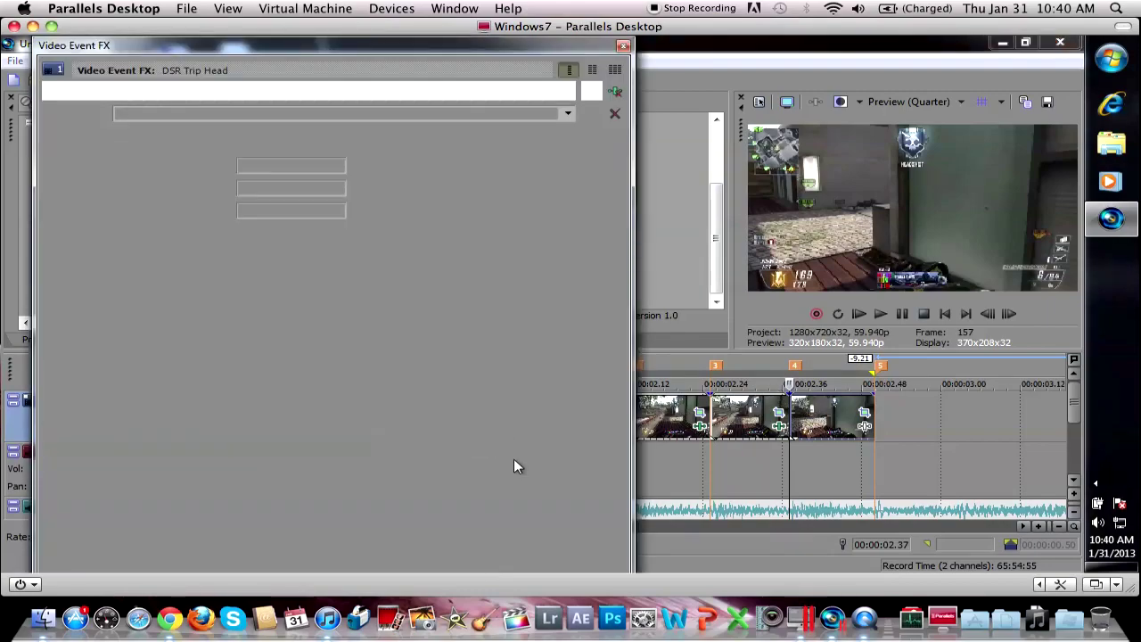
left_click(355, 166)
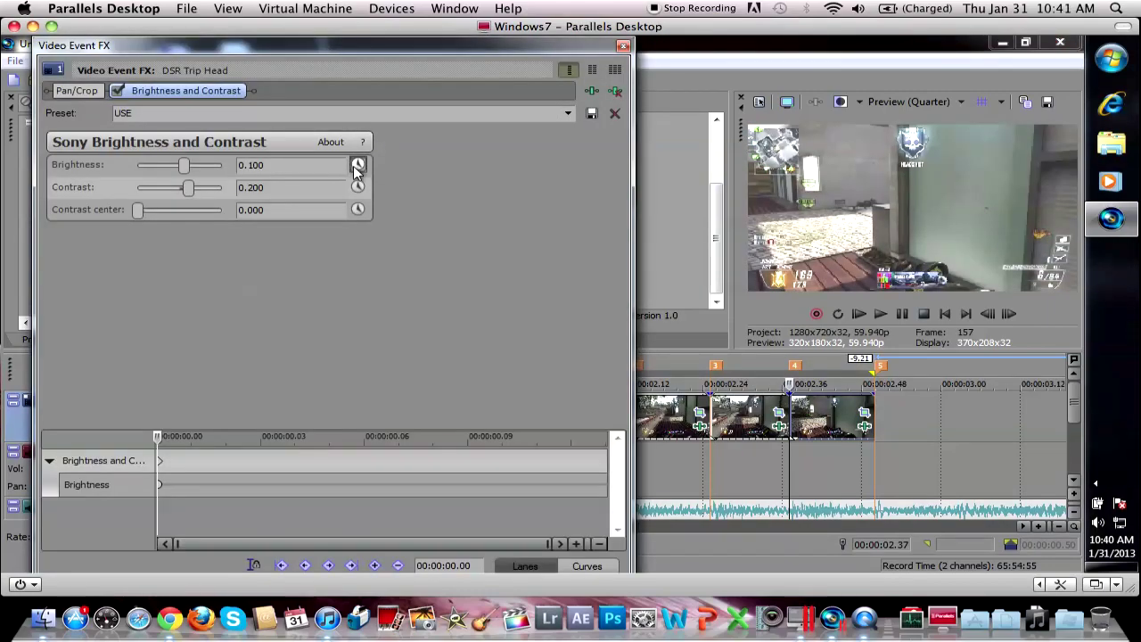
left_click(359, 186)
Step: Paste the copied Brightness and Contrast keyframe at the end of the fourth piece, at 00:00:00.13, and close the effect settings
left_click_drag(464, 468, 606, 463)
right_click(605, 462)
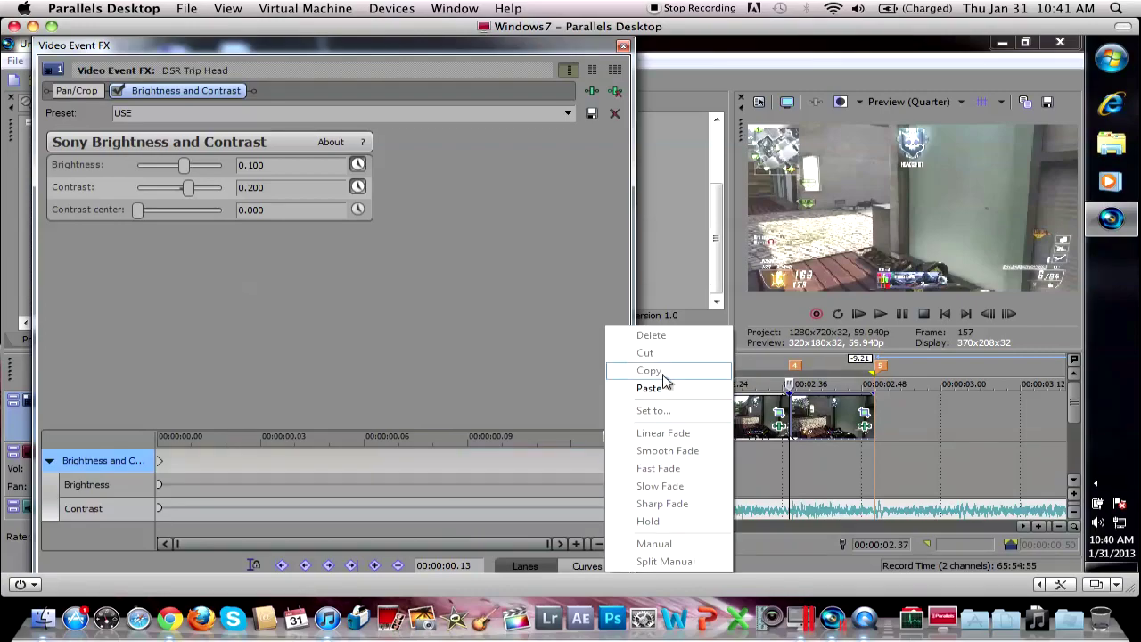
left_click(660, 386)
left_click(623, 45)
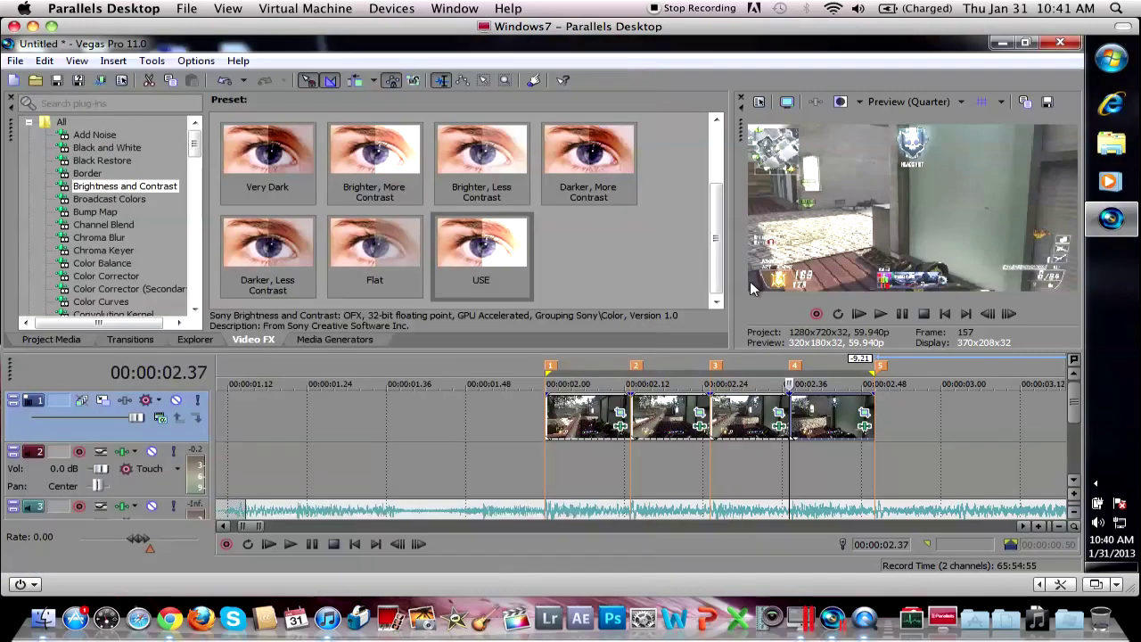
Step: Play back the four gameplay pieces to review the brightness flashes against the beat markers
key("space")
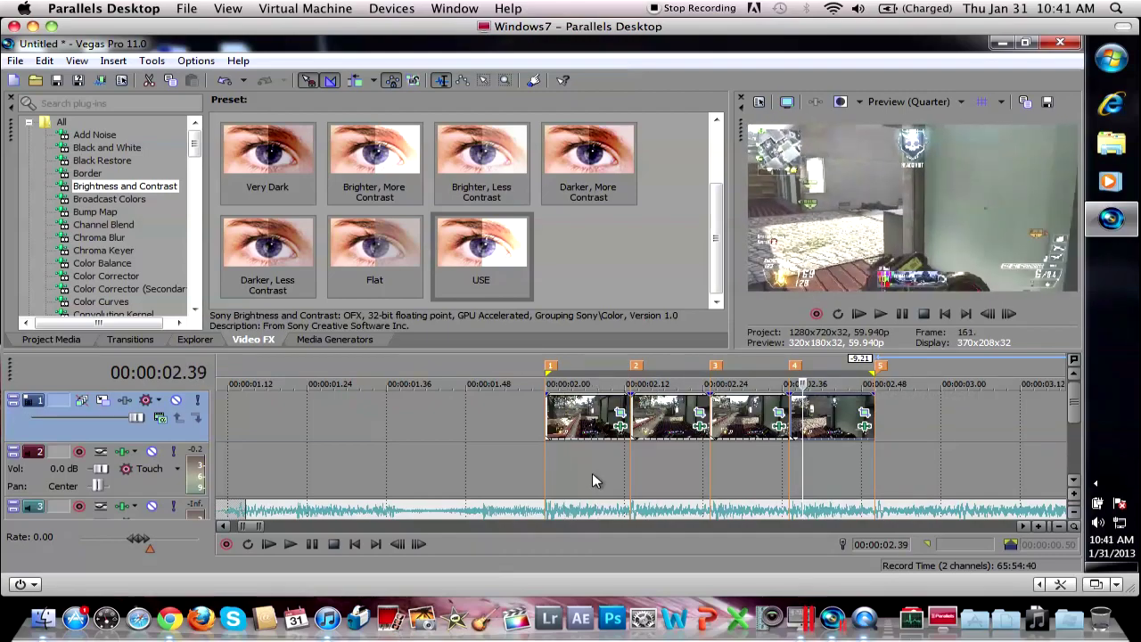
key("space")
scroll(486, 460, "down", 5)
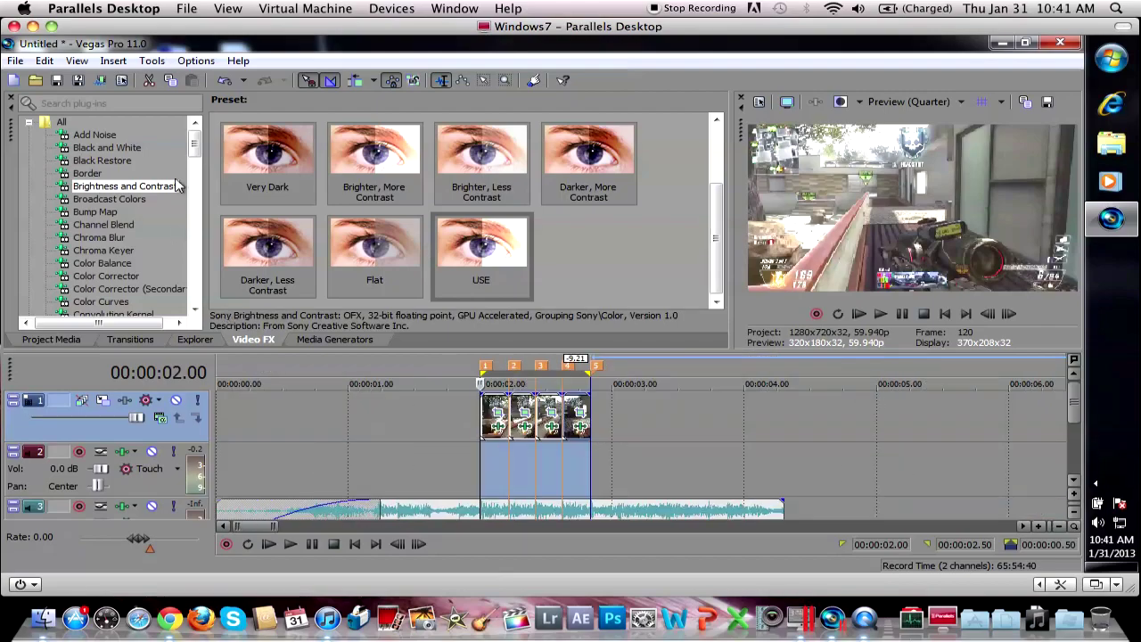
mouse_move(195, 147)
left_mouse_down()
mouse_move(195, 157)
mouse_move(195, 144)
left_mouse_up()
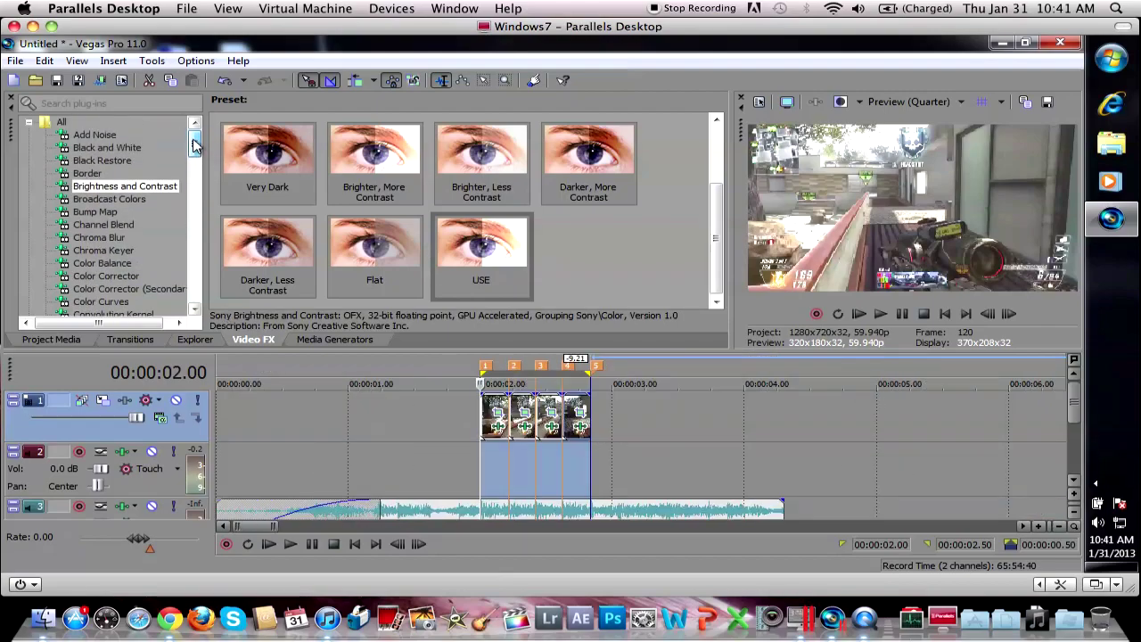
Step: Add a fade-out spanning the full length of each of the four gameplay pieces
scroll(580, 423, "up", 3)
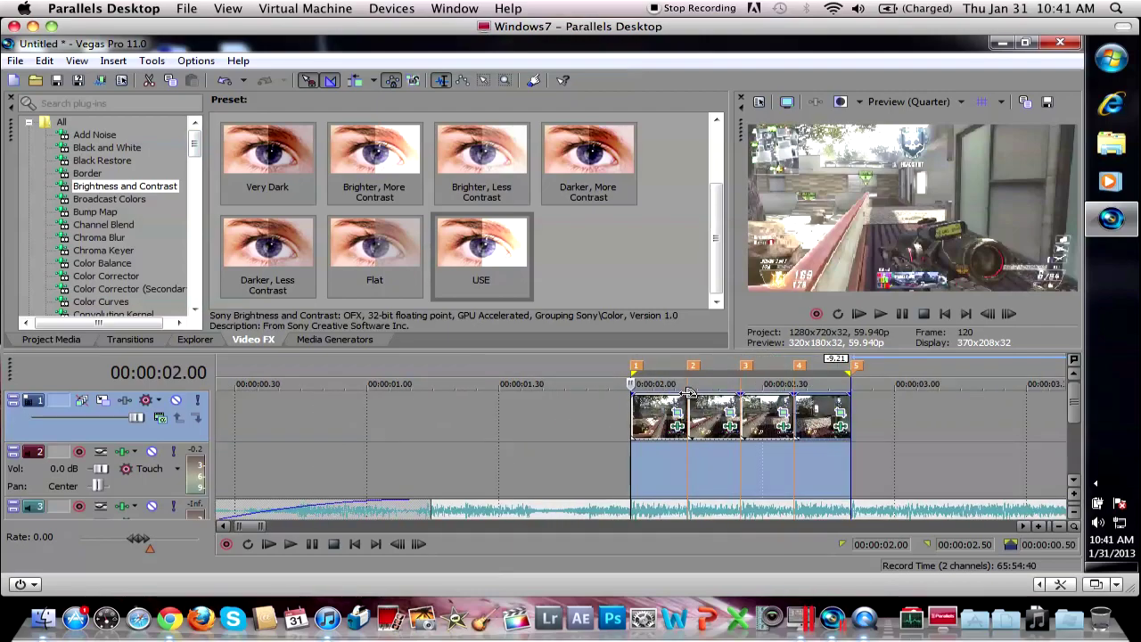
left_click_drag(691, 393, 631, 393)
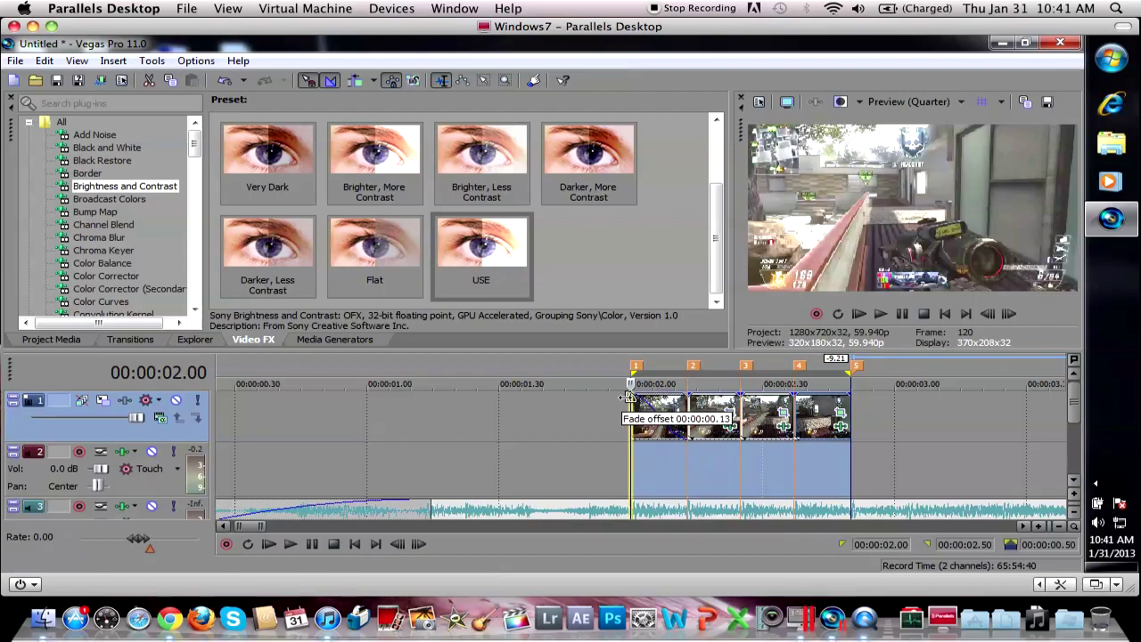
left_click_drag(740, 393, 687, 393)
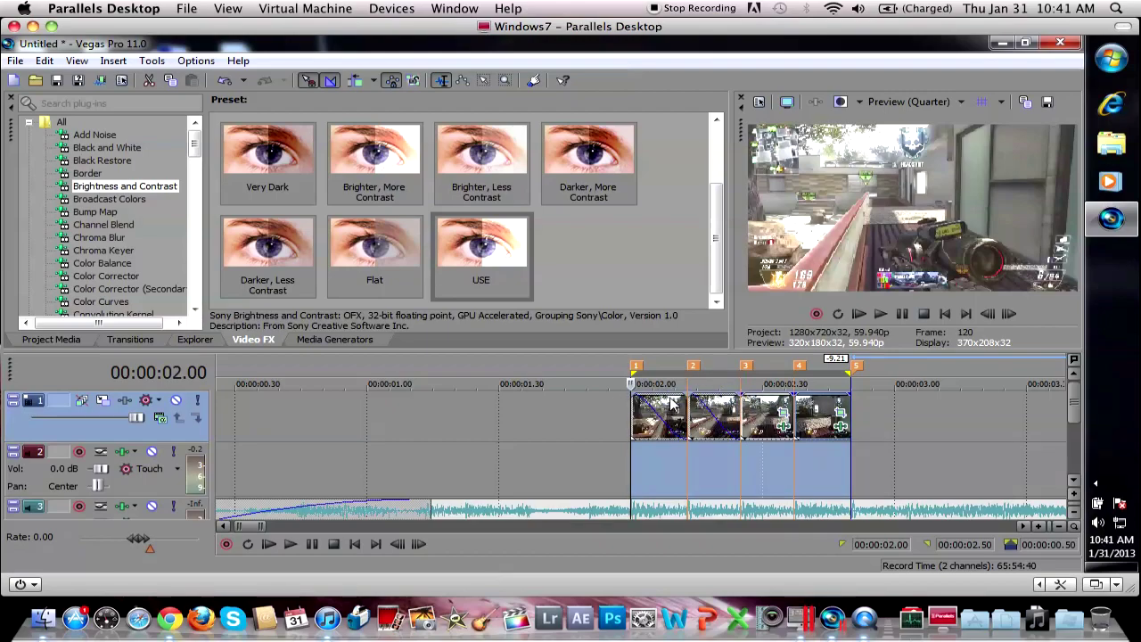
left_click_drag(792, 392, 722, 392)
left_click_drag(853, 392, 795, 394)
Step: Play the sequence, also from before marker 1, to check how the fade-outs look with the music
key("space")
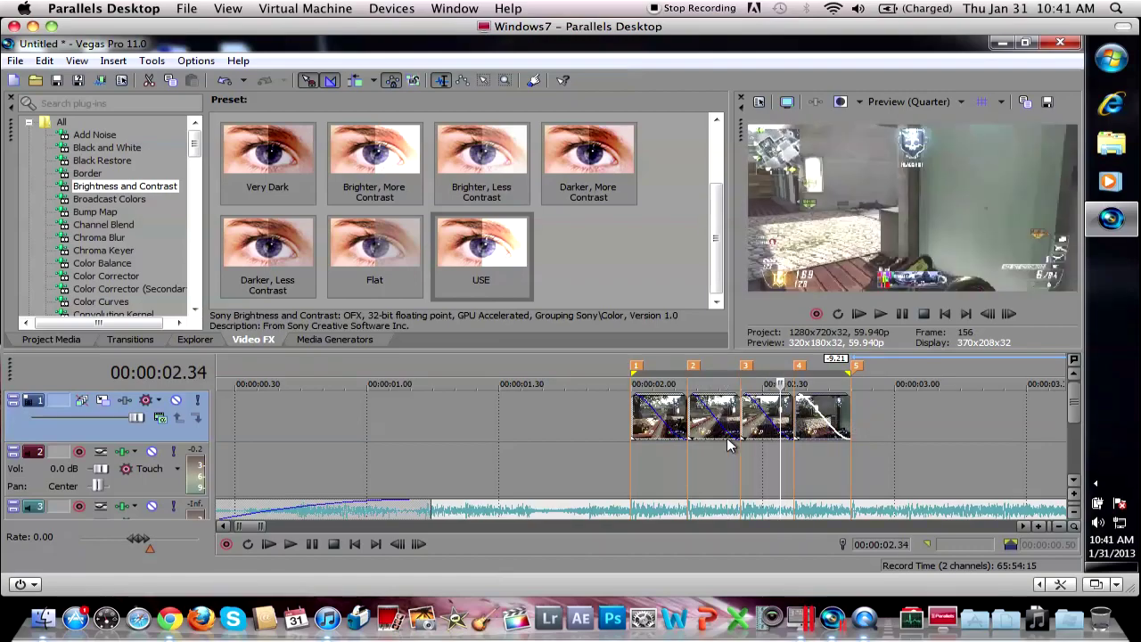
key("space")
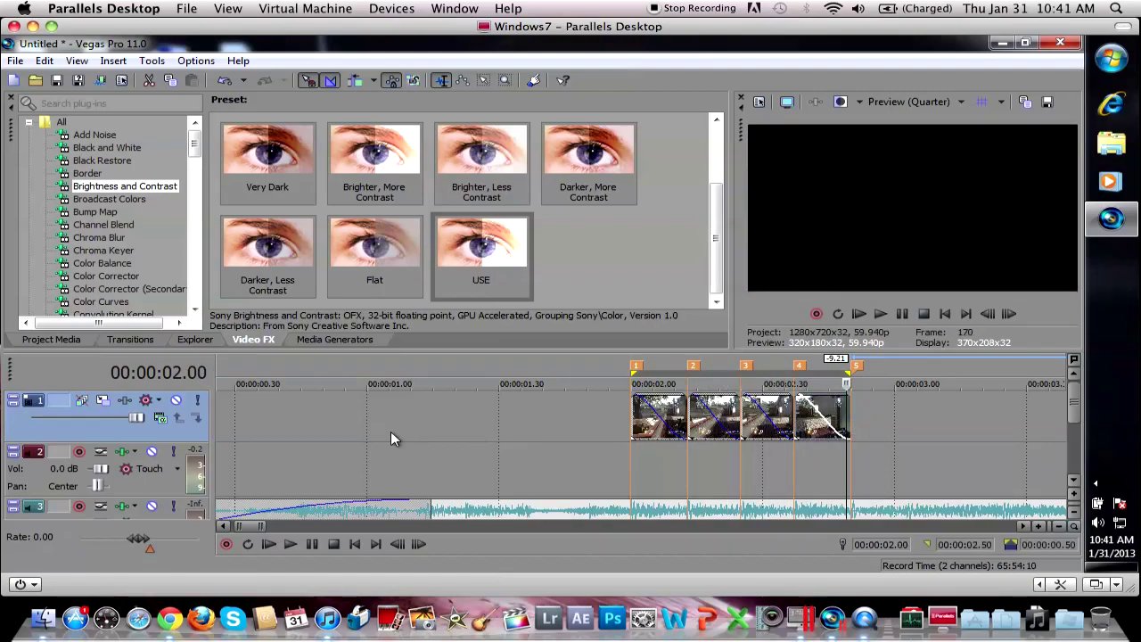
left_click(392, 418)
key("space")
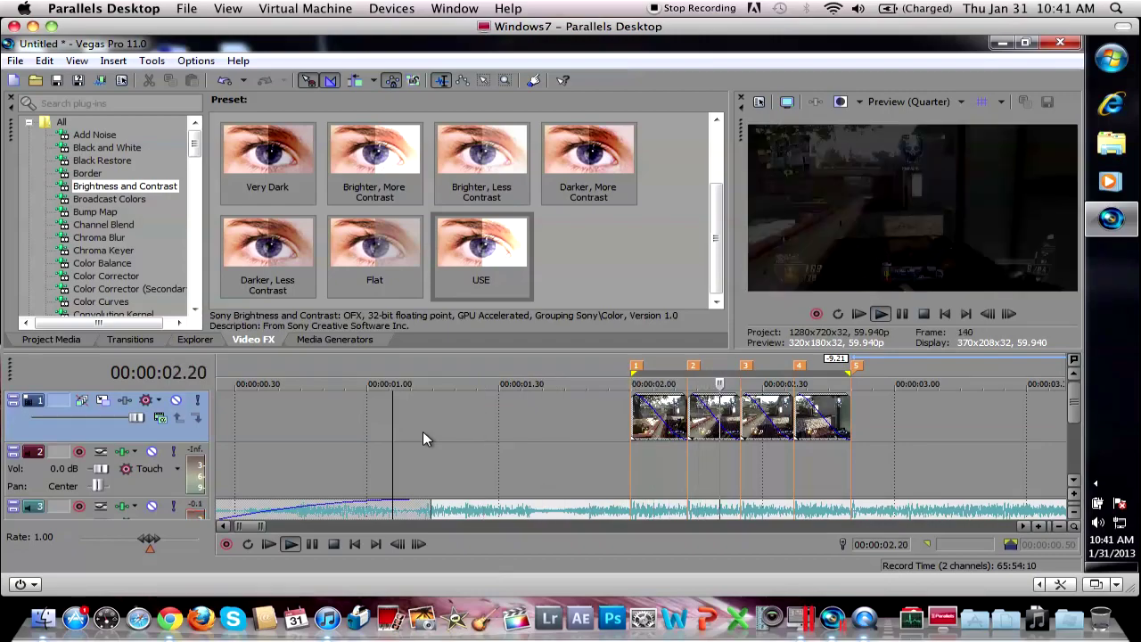
scroll(423, 431, "down", 4)
key("space")
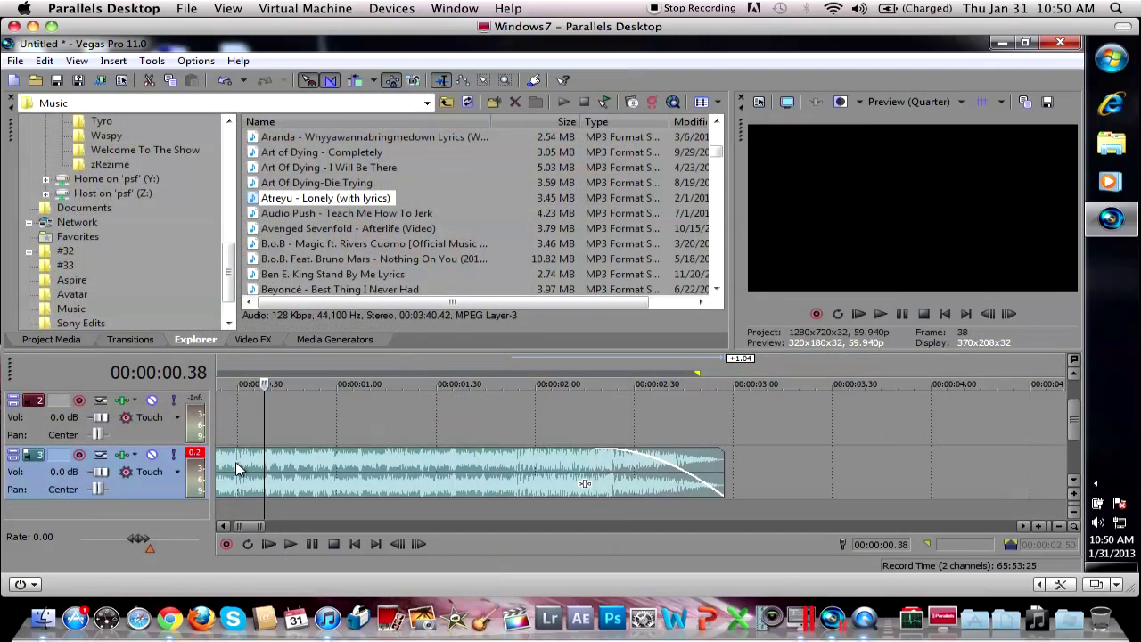
Step: Play the trimmed song clip from its start and again from 00:00:00.24 to listen for its beats
scroll(237, 469, "down", 5)
left_click(220, 463)
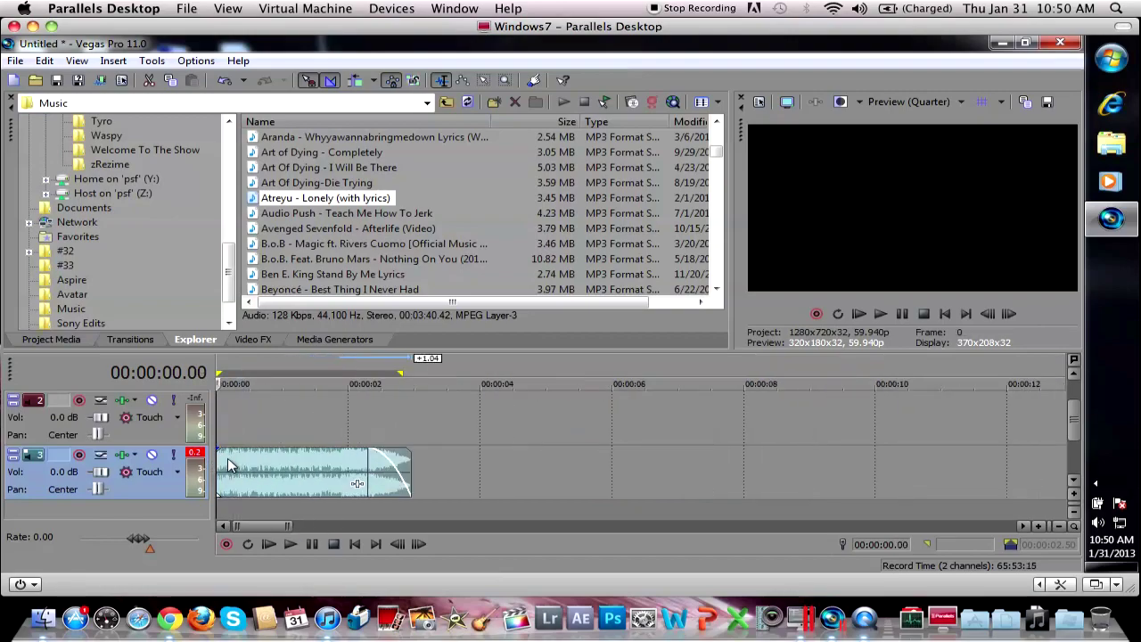
scroll(225, 464, "up", 4)
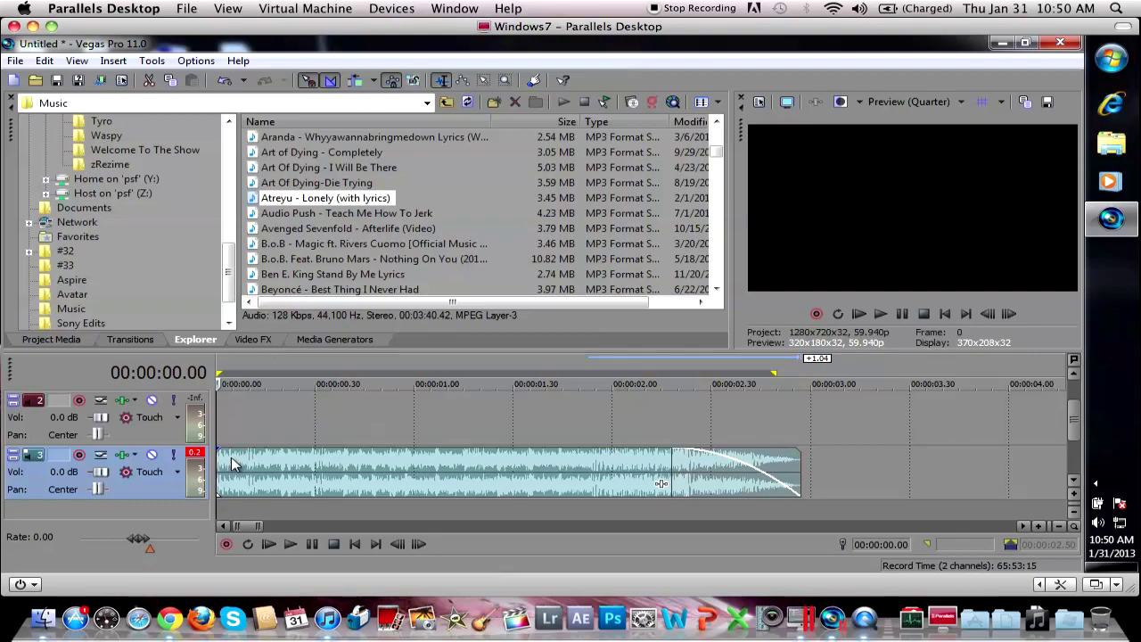
key("space")
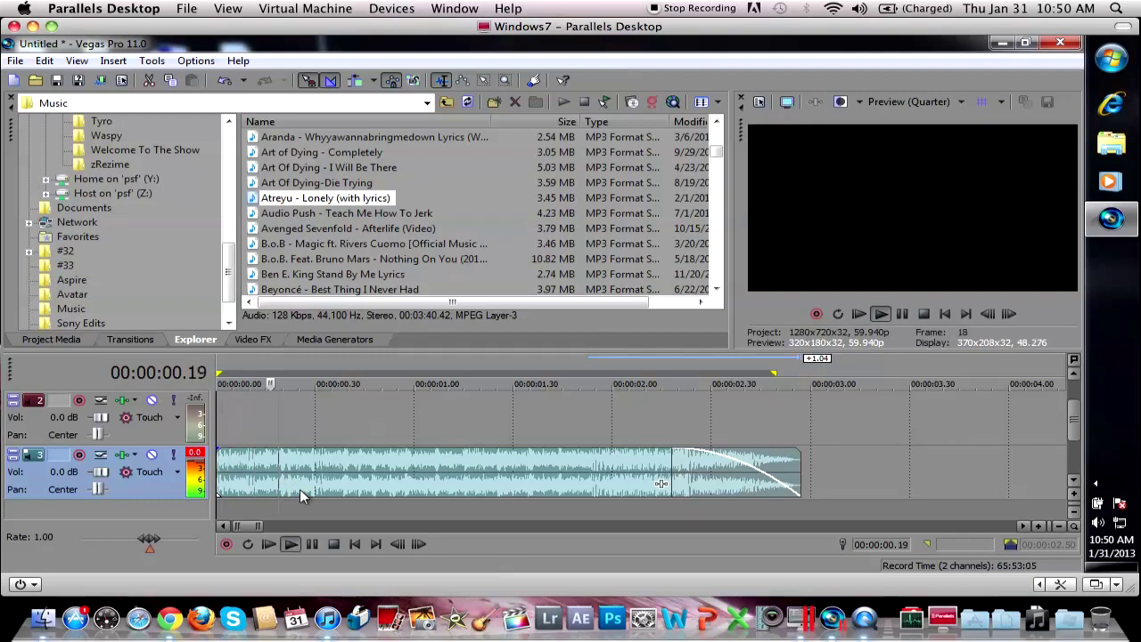
key("space")
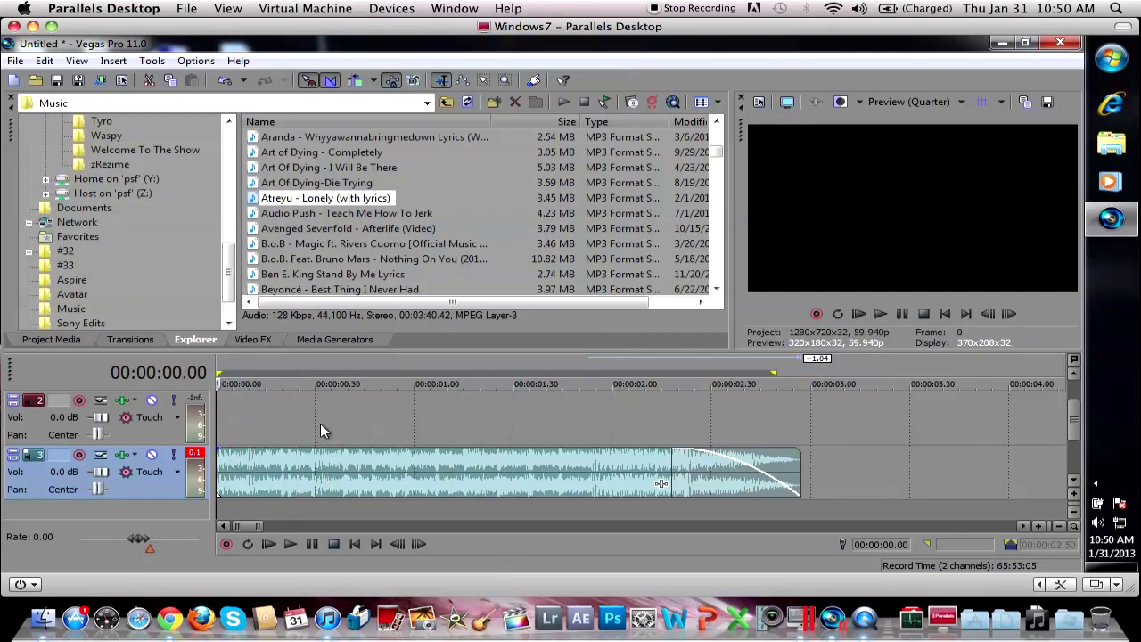
left_click_drag(323, 432, 437, 437)
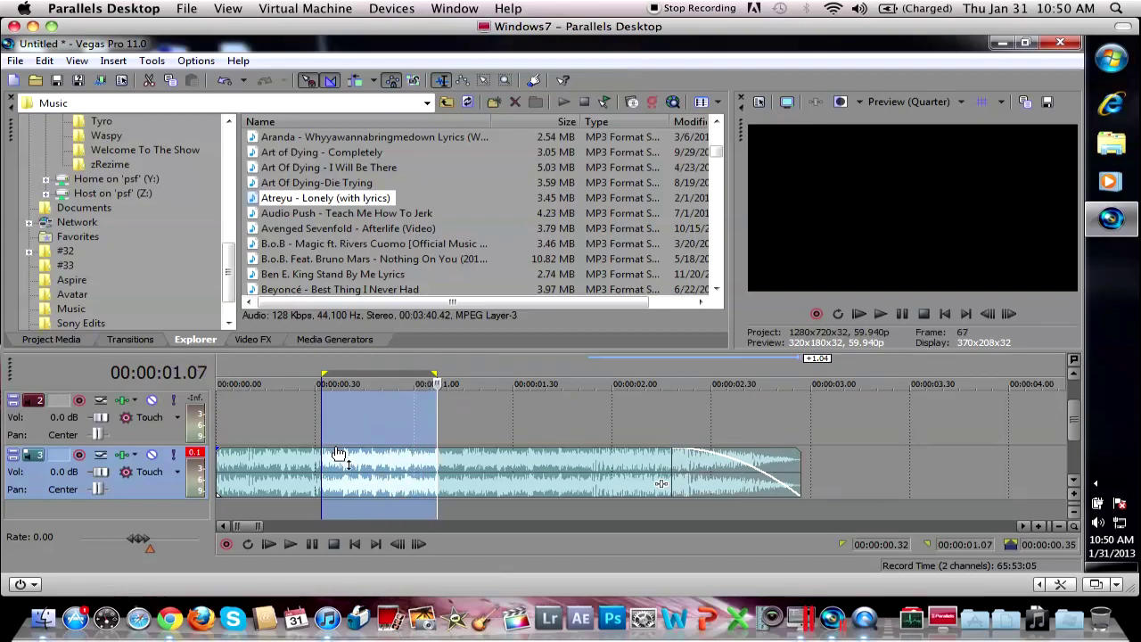
left_click(294, 417)
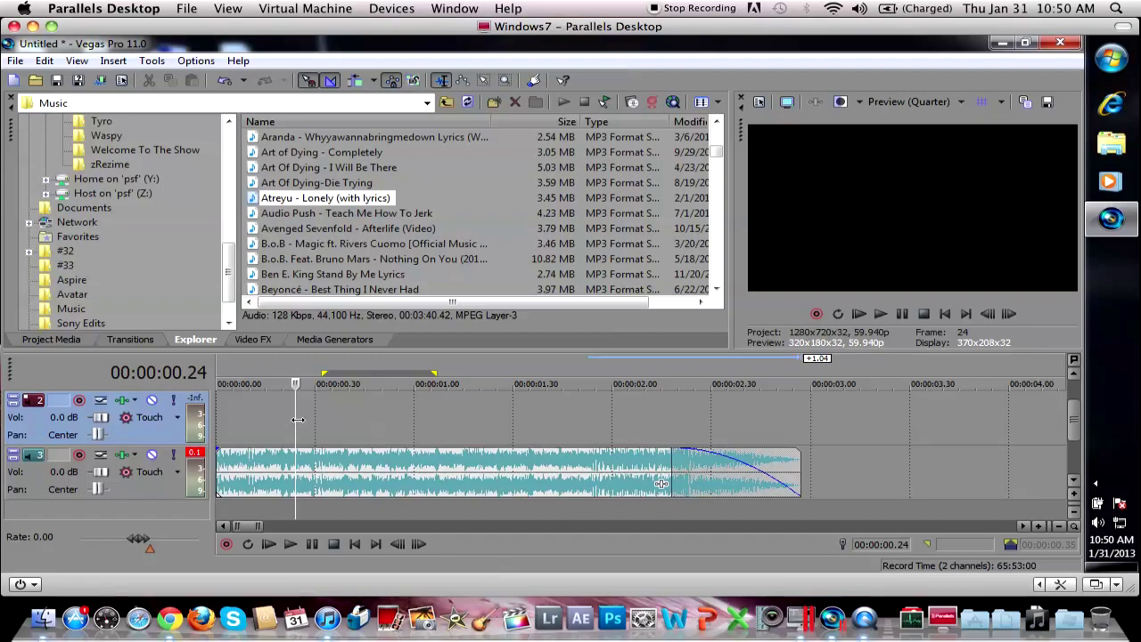
key("space")
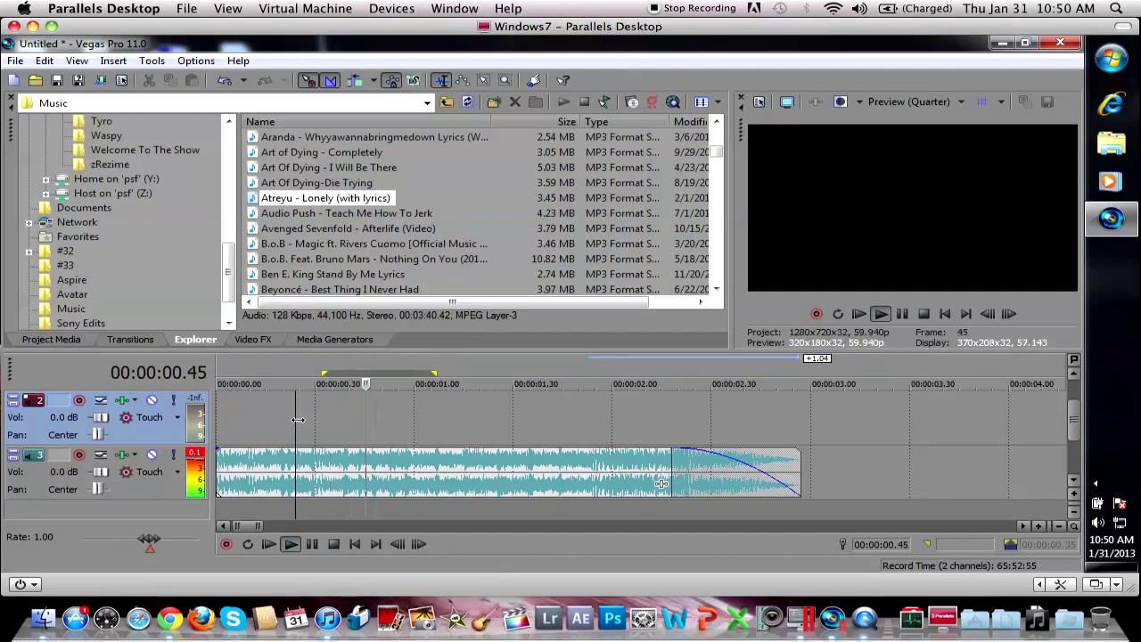
key("space")
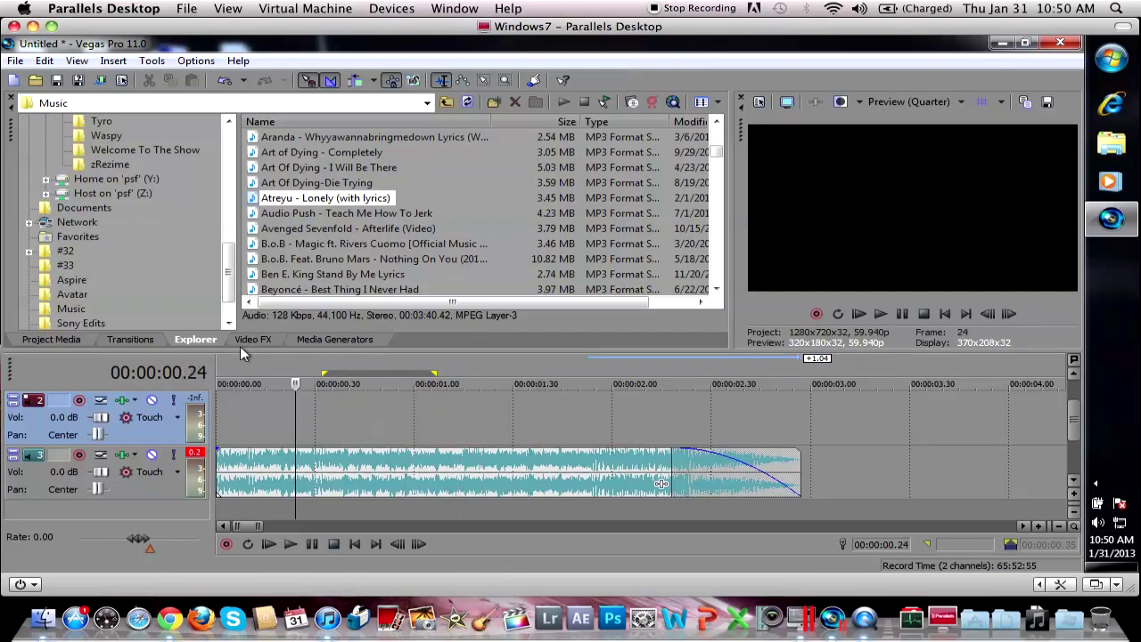
Step: Add the Hardhat throwing knife clip from the Mumbtie folder to the timeline and delete the empty audio track
scroll(187, 254, "up", 5)
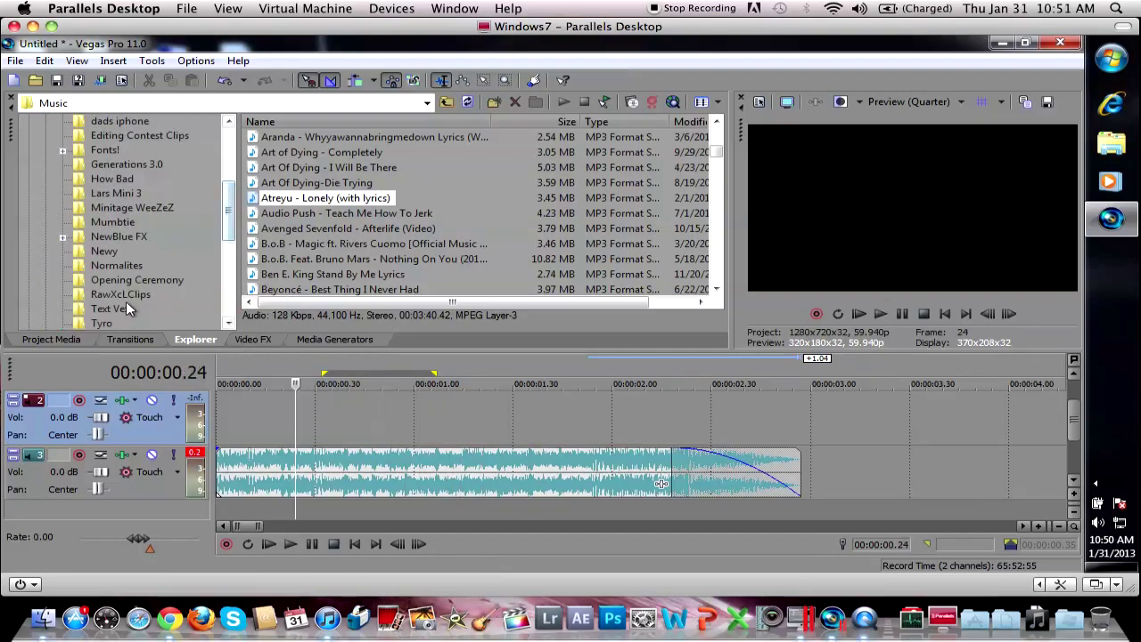
left_click(114, 220)
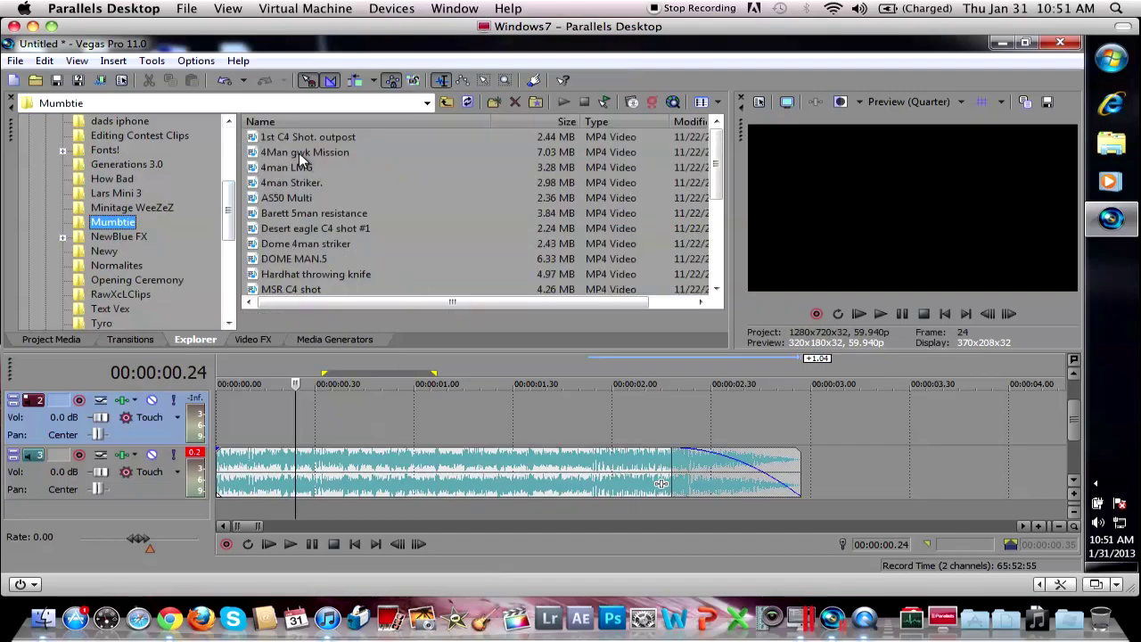
left_click(291, 166)
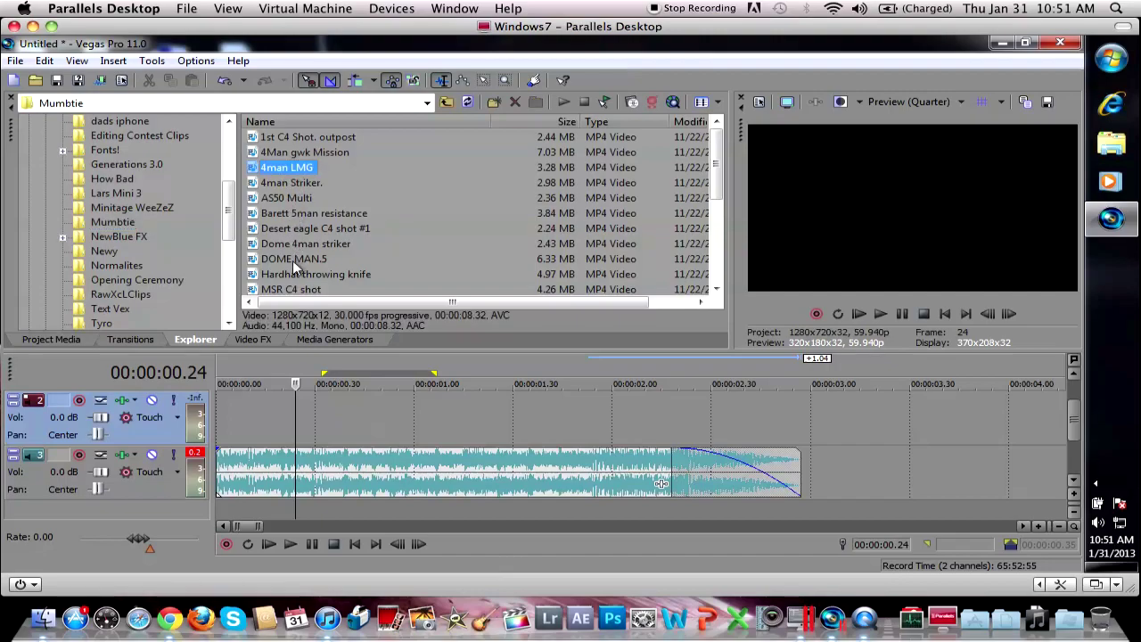
left_click_drag(290, 279, 452, 394)
right_click(425, 505)
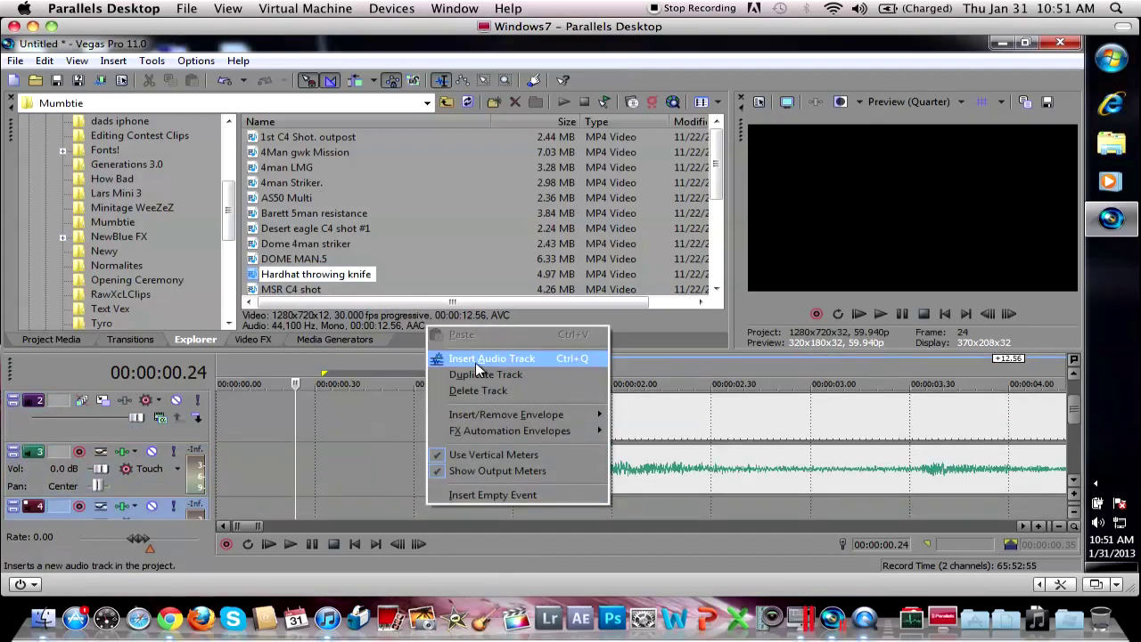
left_click(460, 397)
Step: Split the gameplay clip at 00:00:06.06 and delete the part before the split
scroll(545, 428, "down", 3)
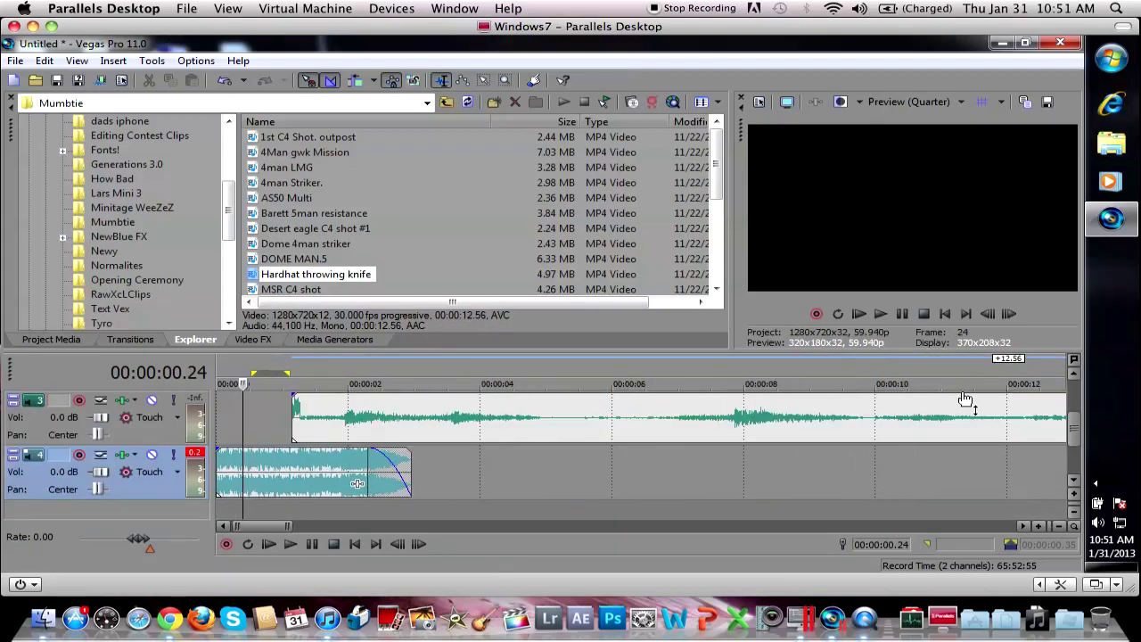
left_click(1074, 373)
scroll(454, 484, "down", 2)
left_click(519, 485)
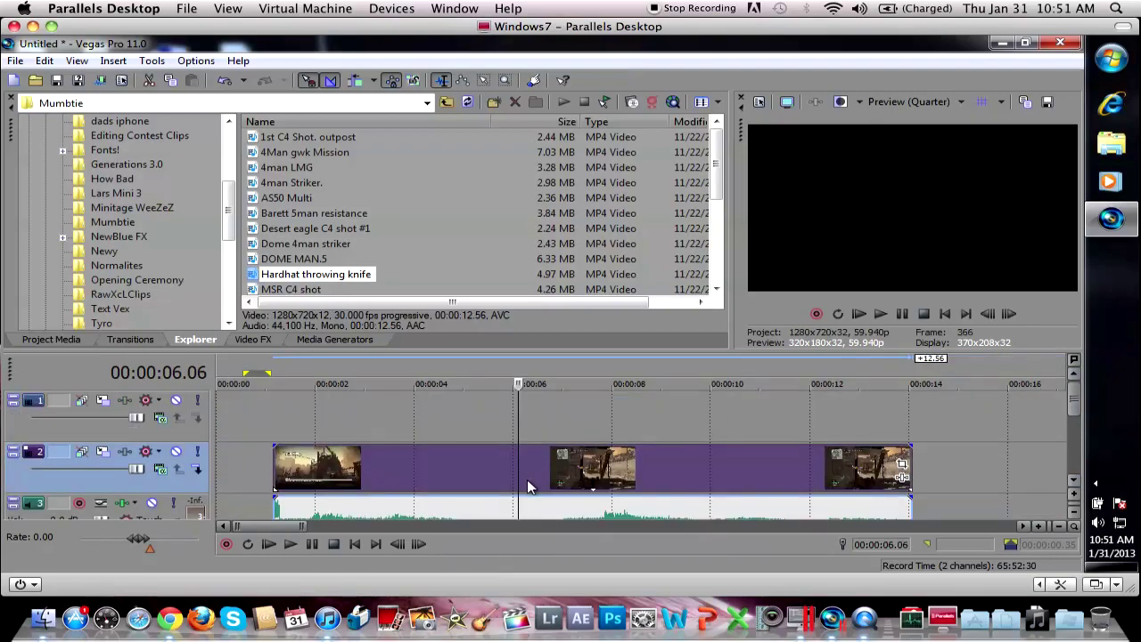
key("s")
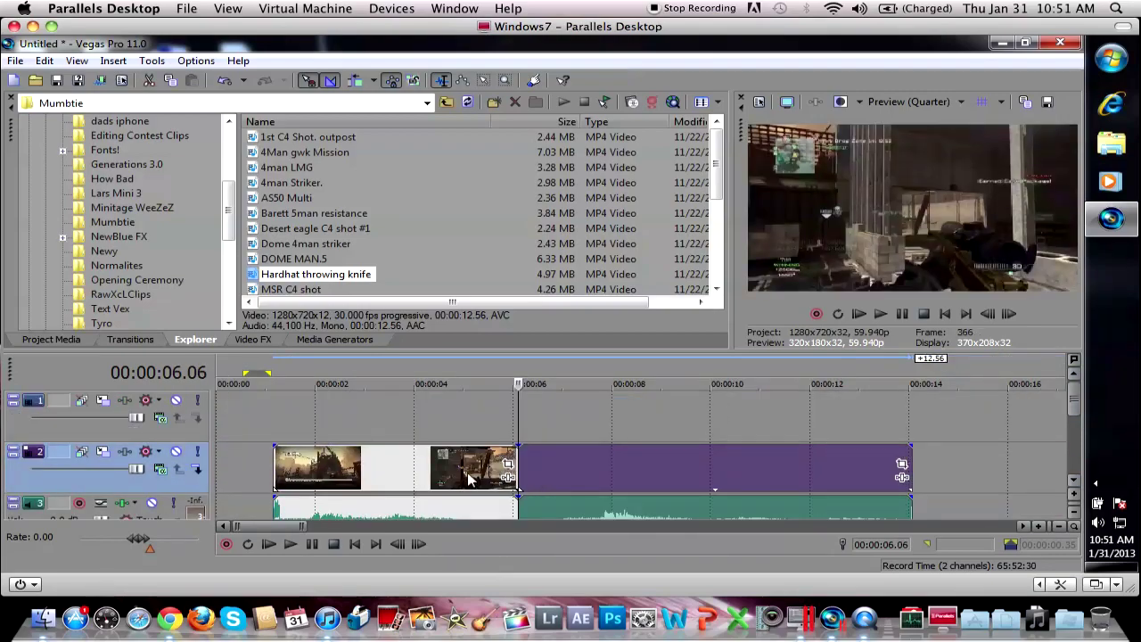
right_click(466, 474)
left_click(530, 325)
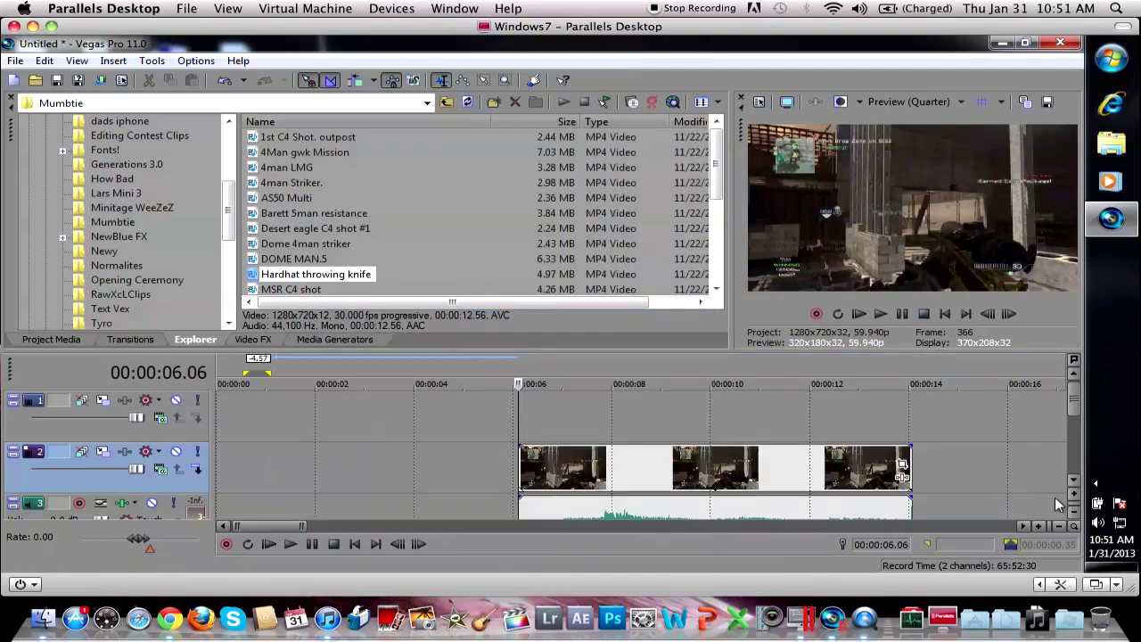
Step: Split the remaining gameplay clip at 00:00:07.30 and delete the part after the split
left_click(1073, 479)
left_click(253, 443)
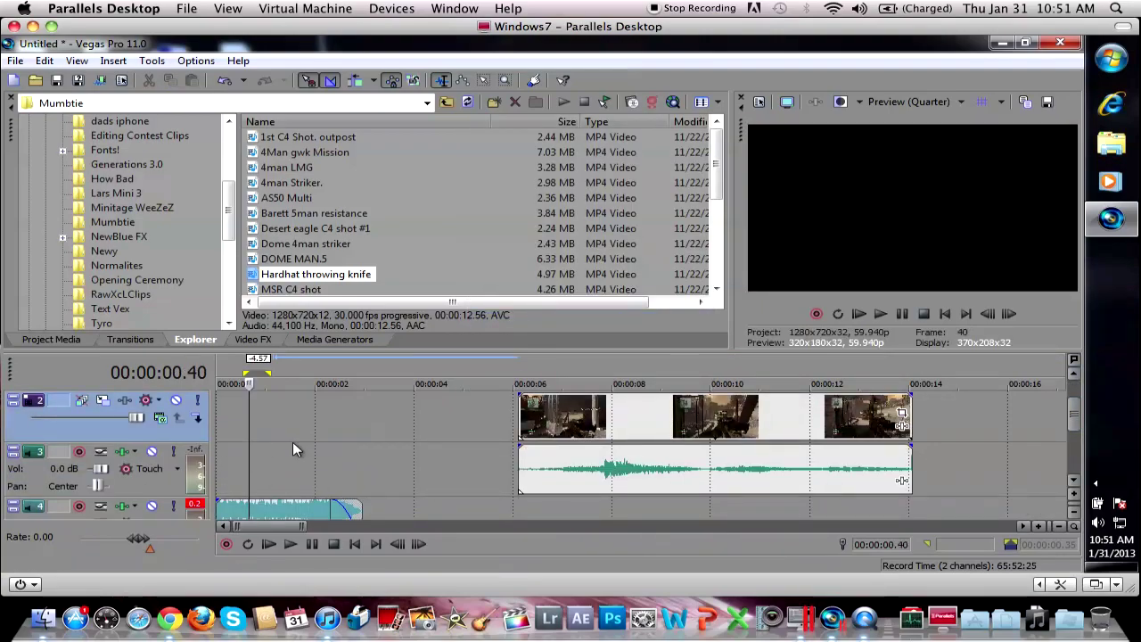
scroll(410, 450, "up", 2)
left_click(712, 422)
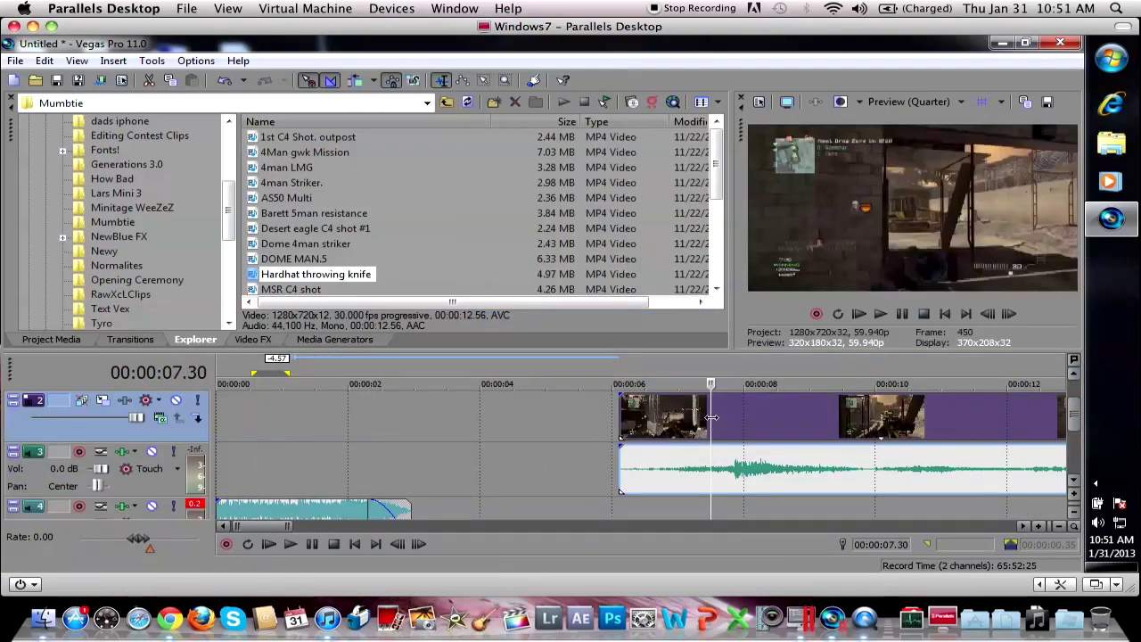
key("s")
key("Delete")
Step: Move the trimmed gameplay clip back over the song to start at about 00:00:01.21 and place the cursor at its start
left_click_drag(651, 430, 340, 433)
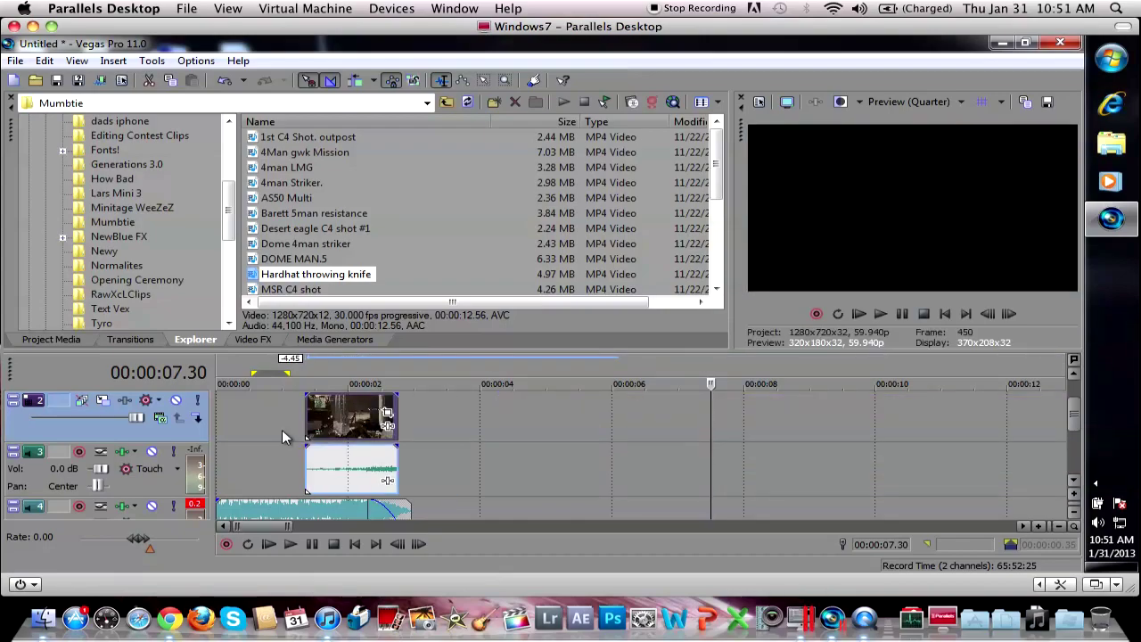
left_click(270, 431)
scroll(333, 453, "up", 2)
scroll(334, 453, "down", 1)
left_click(351, 465)
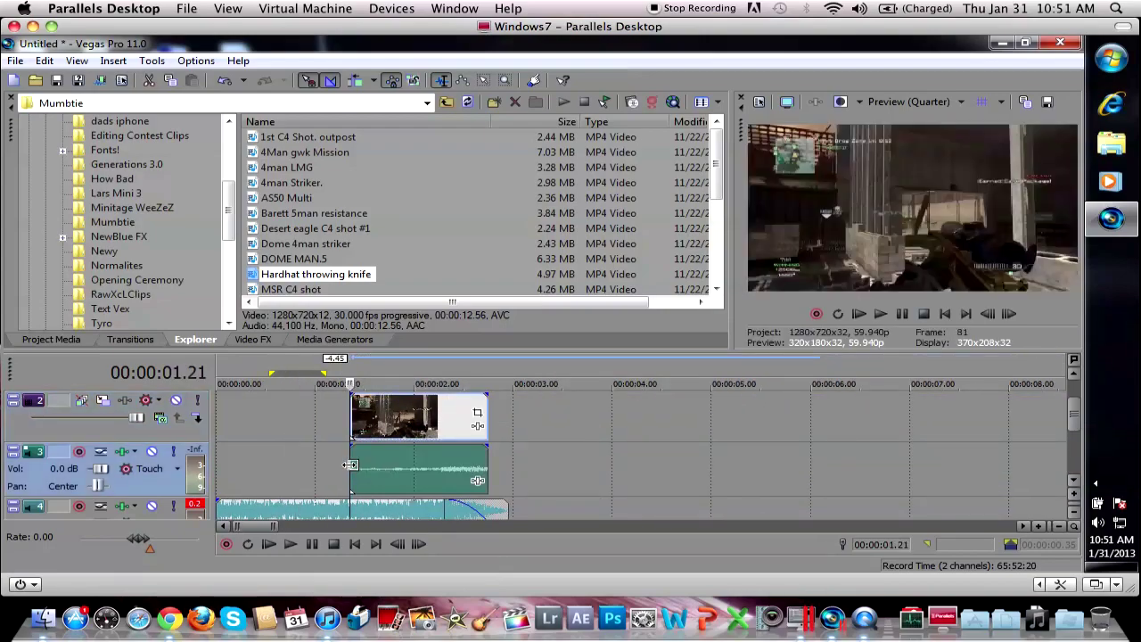
Step: Ungroup the gameplay clip from its audio and delete the audio event
key("u")
key("Delete")
scroll(351, 450, "down", 1)
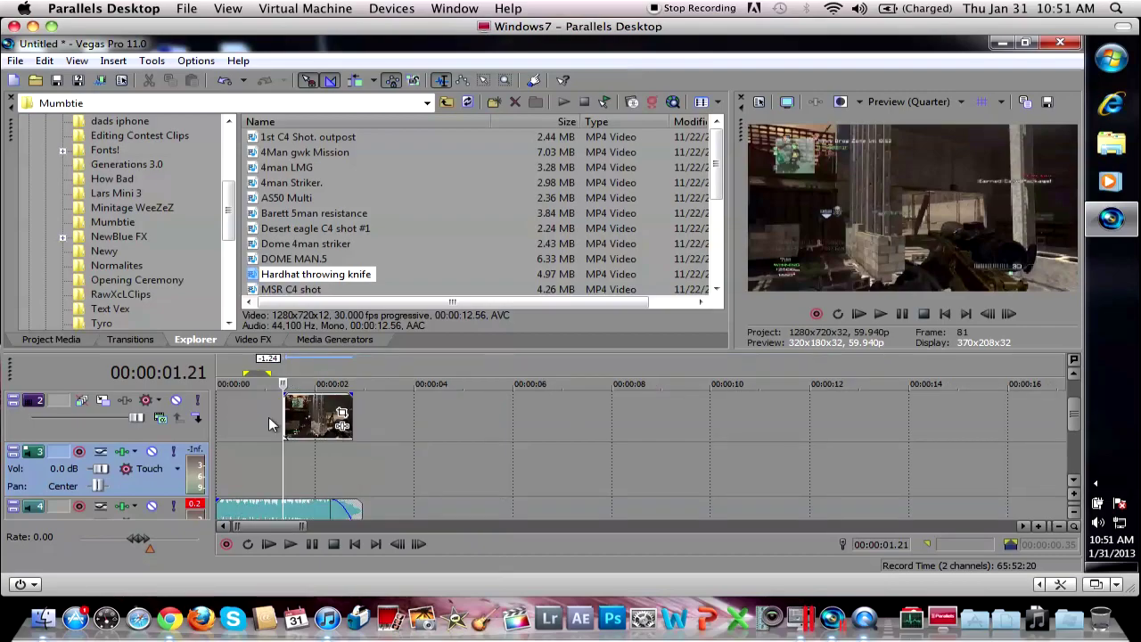
Step: Play the song from near its beginning and stop with the cursor on the beat at 00:00:00.39
left_click(241, 419)
scroll(315, 444, "up", 4)
scroll(334, 435, "down", 1)
key("shift+space")
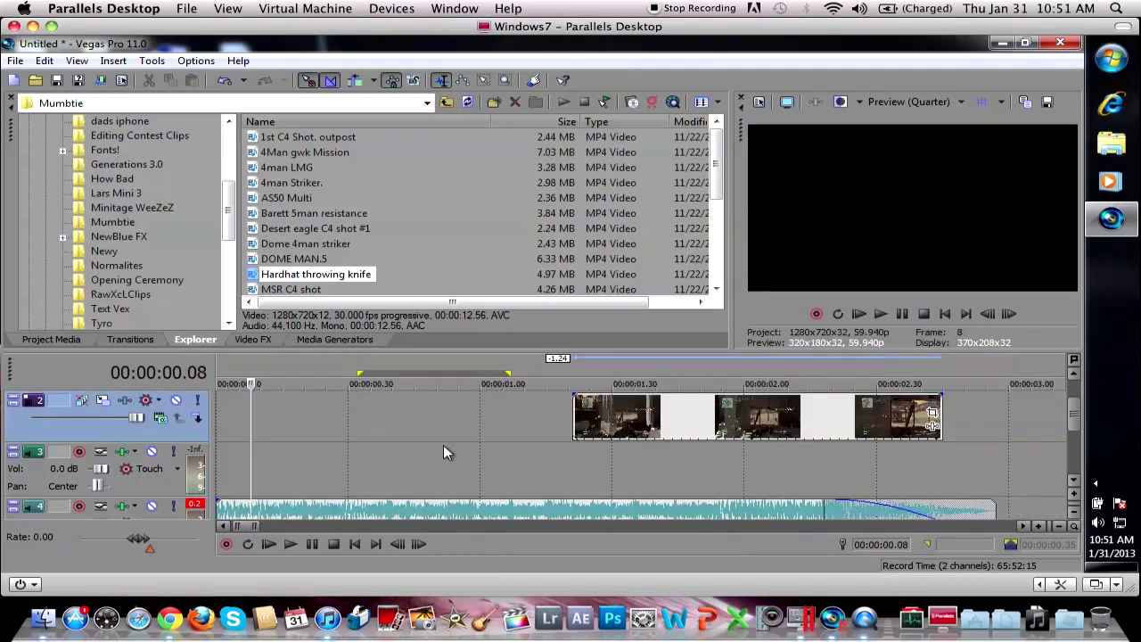
key("space")
key("space")
left_click(377, 433)
scroll(435, 443, "up", 4)
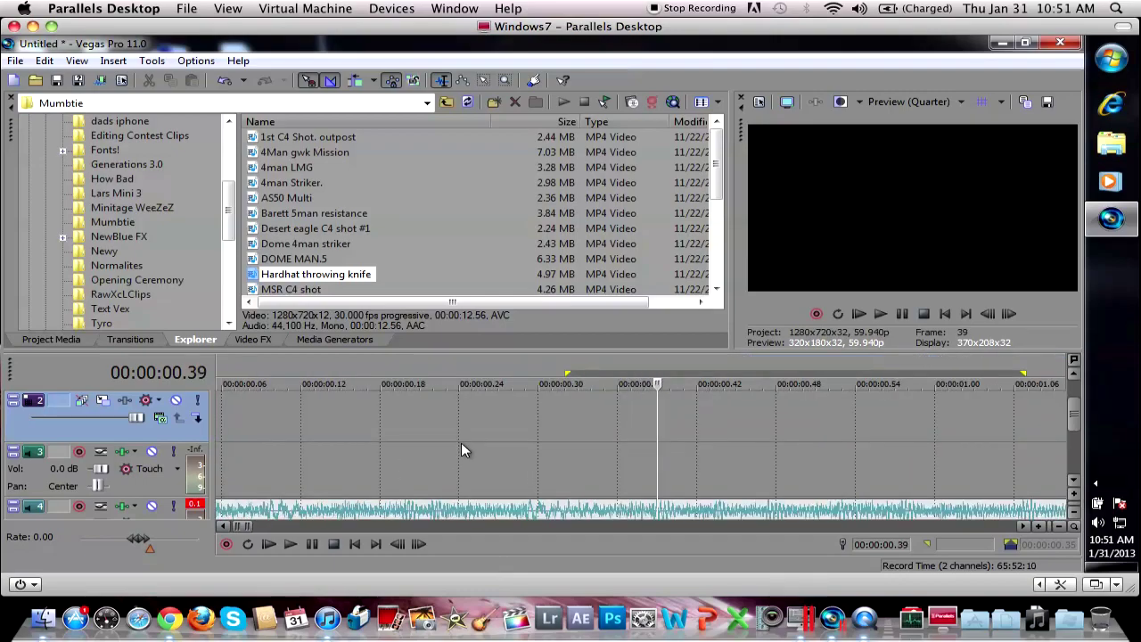
Step: Mark the beat at 00:00:00.39 with a timeline marker and move the gameplay clip to start there
scroll(472, 441, "down", 4)
left_click_drag(578, 435, 453, 430)
scroll(502, 437, "up", 2)
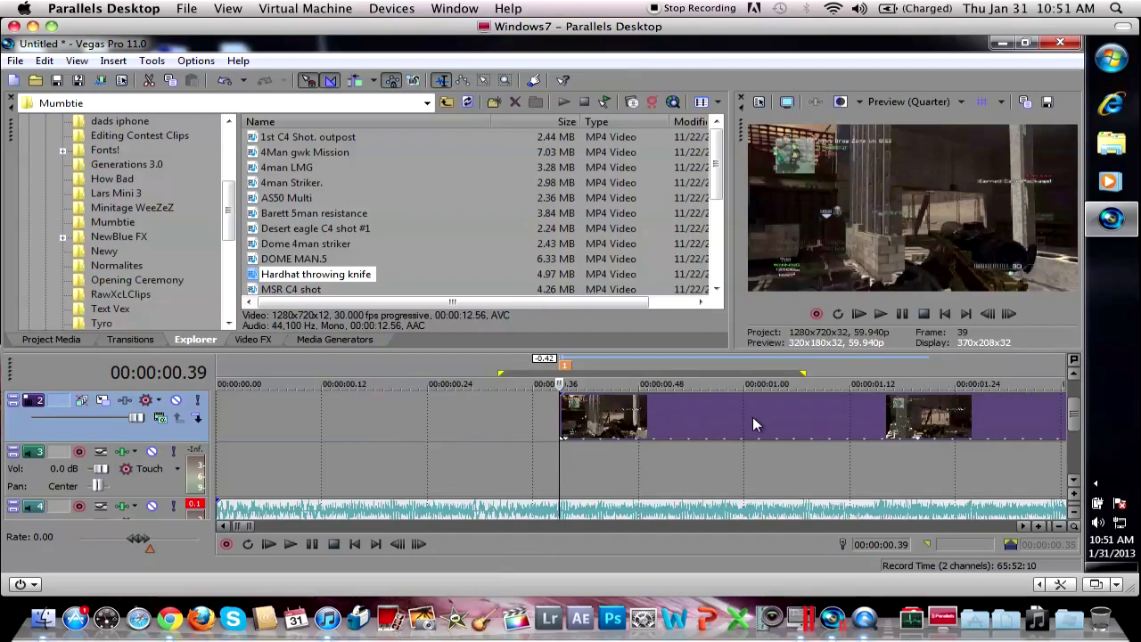
Step: Preview the clip from 00:00:01.06, split it at that time and delete the part after the split
left_click(796, 403)
key("space")
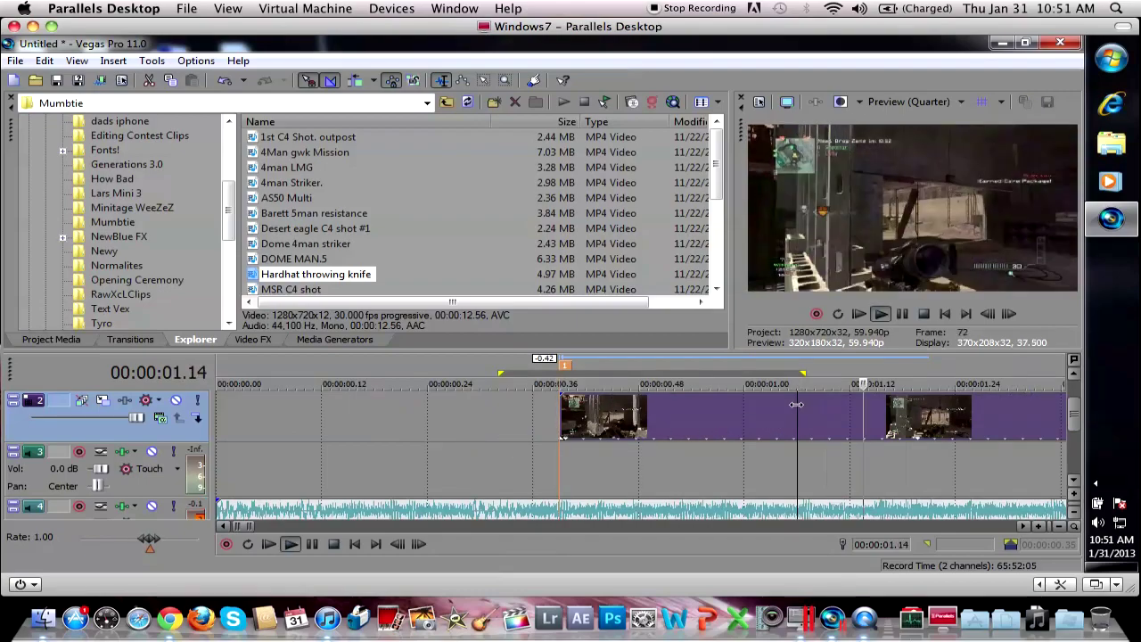
key("space")
key("s")
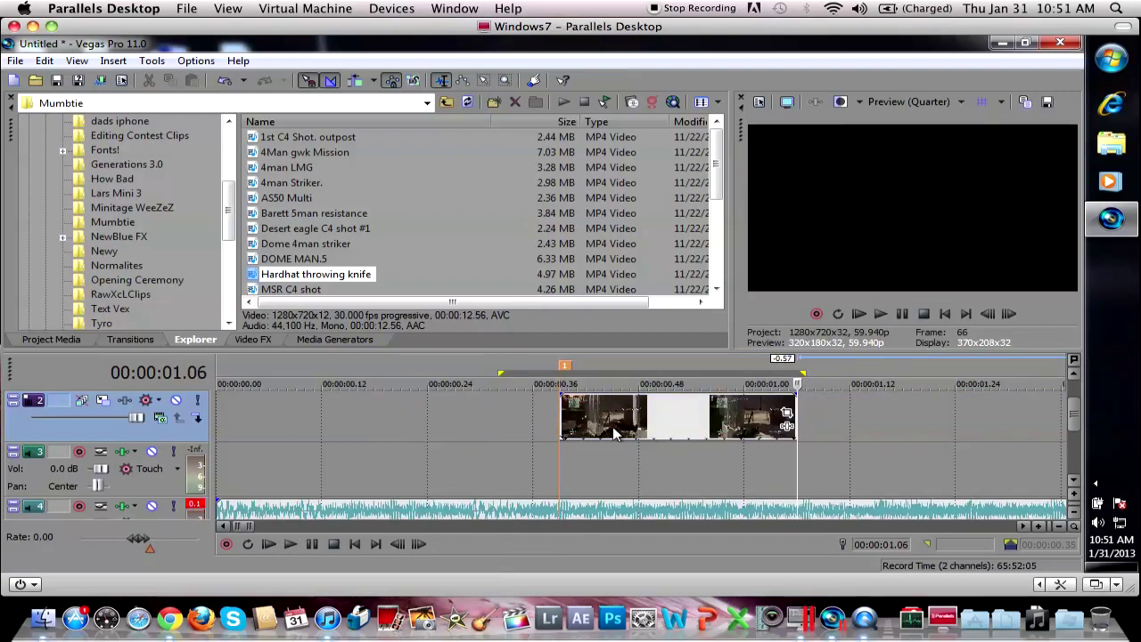
Step: Set the loop region to the trimmed gameplay clip and place the cursor at its start
double_click(564, 408)
left_click(564, 409)
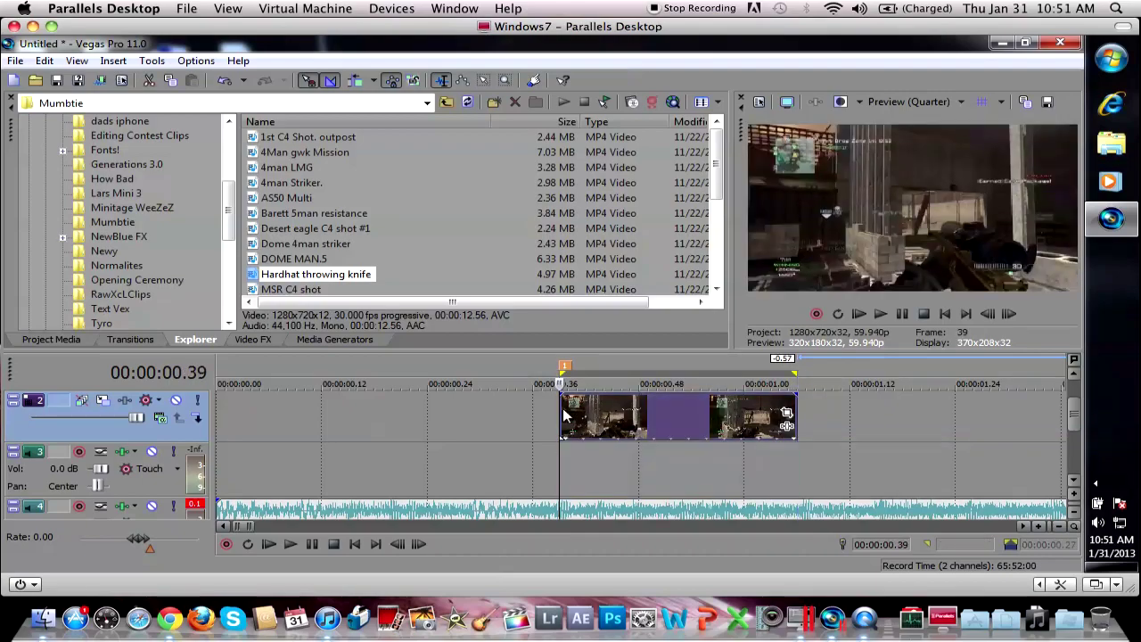
double_click(564, 409)
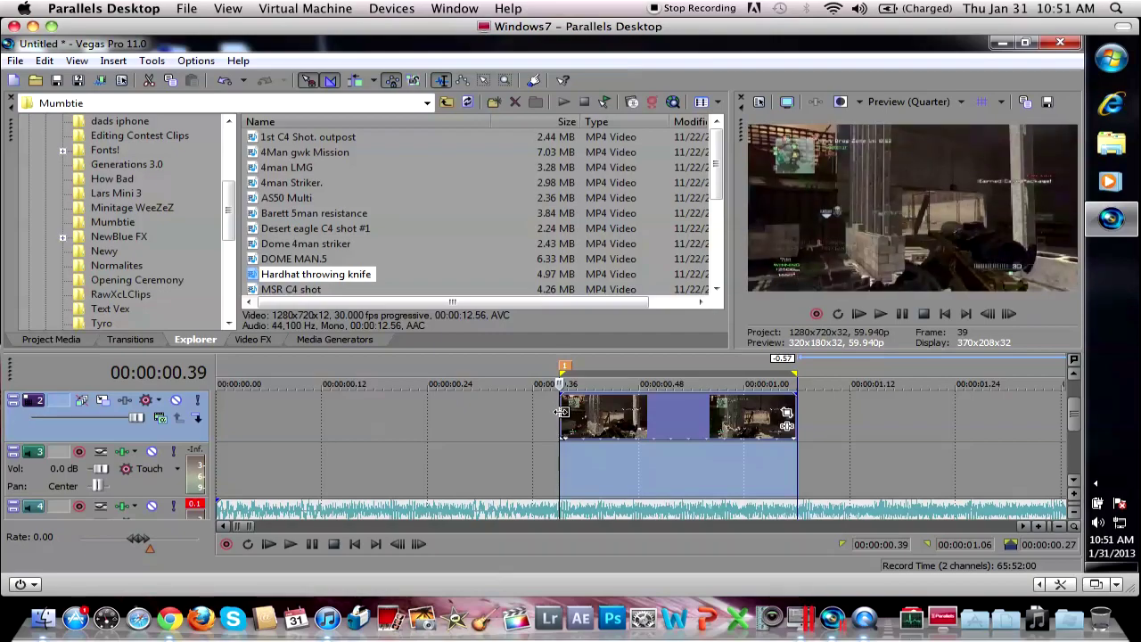
Step: Step frame by frame between 00:00:00.39 and 00:00:00.44 to examine the five-frame spacing for the splits
left_click(586, 414)
key("Right")
key("Right")
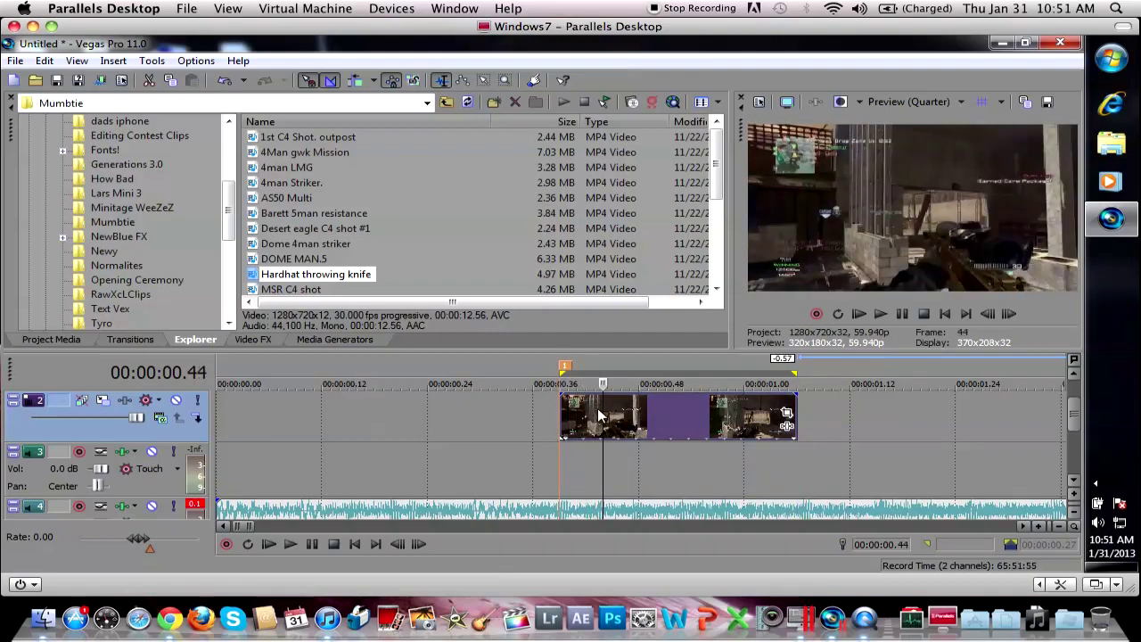
key("Left")
key("Left")
key("Left")
key("Left")
key("Left")
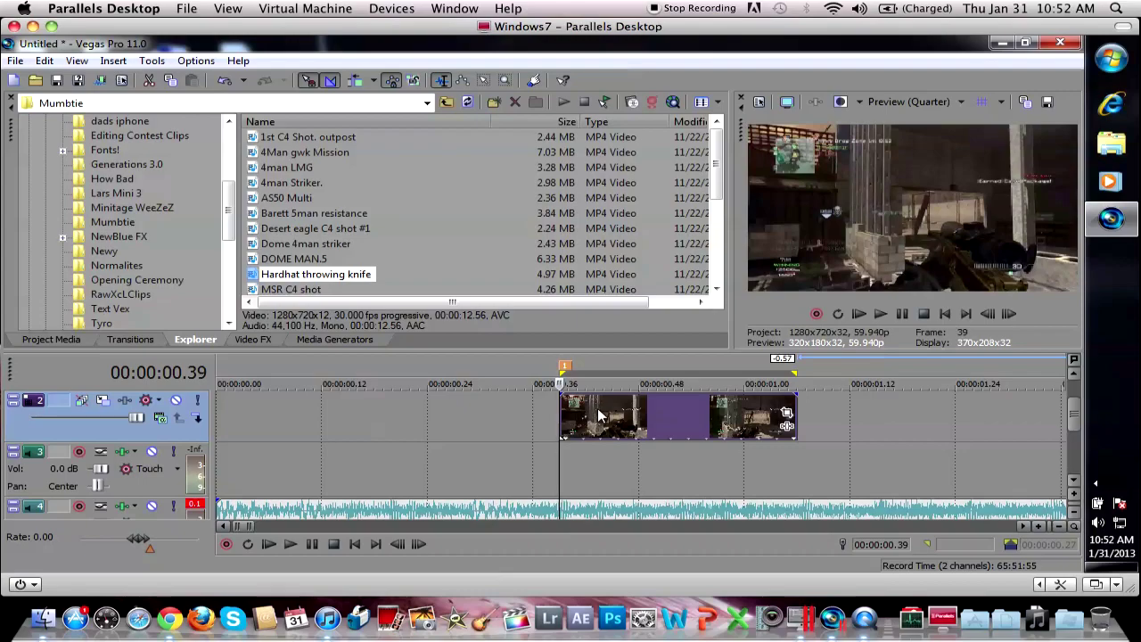
key("Right")
key("Right")
key("Right")
key("Right")
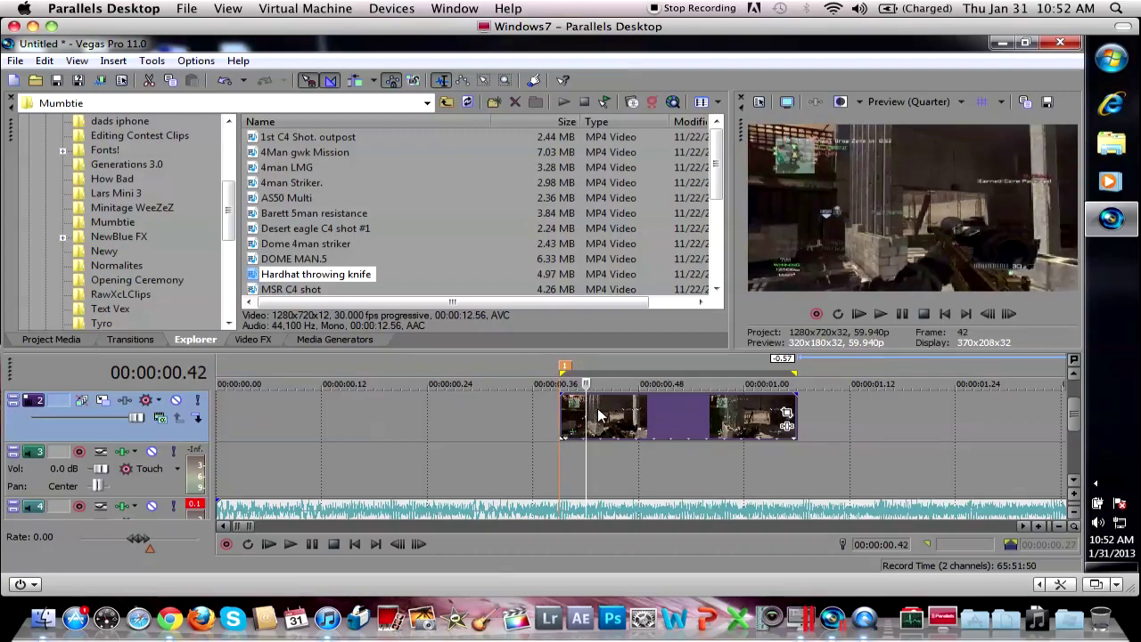
key("Right")
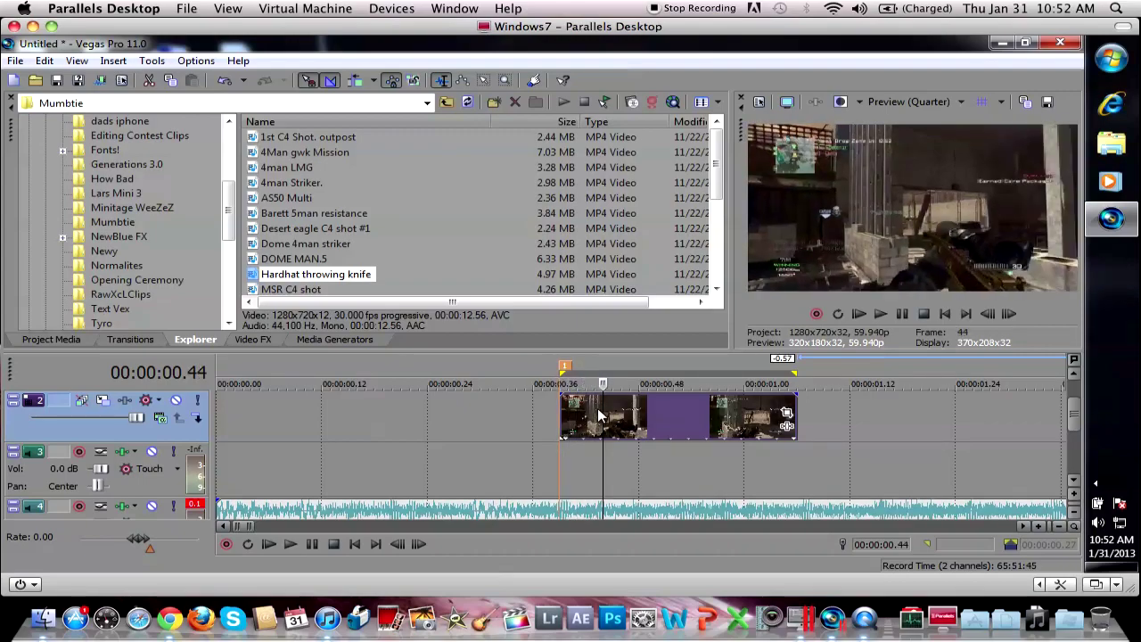
key("Left")
key("Left")
key("Left")
key("Left")
key("Left")
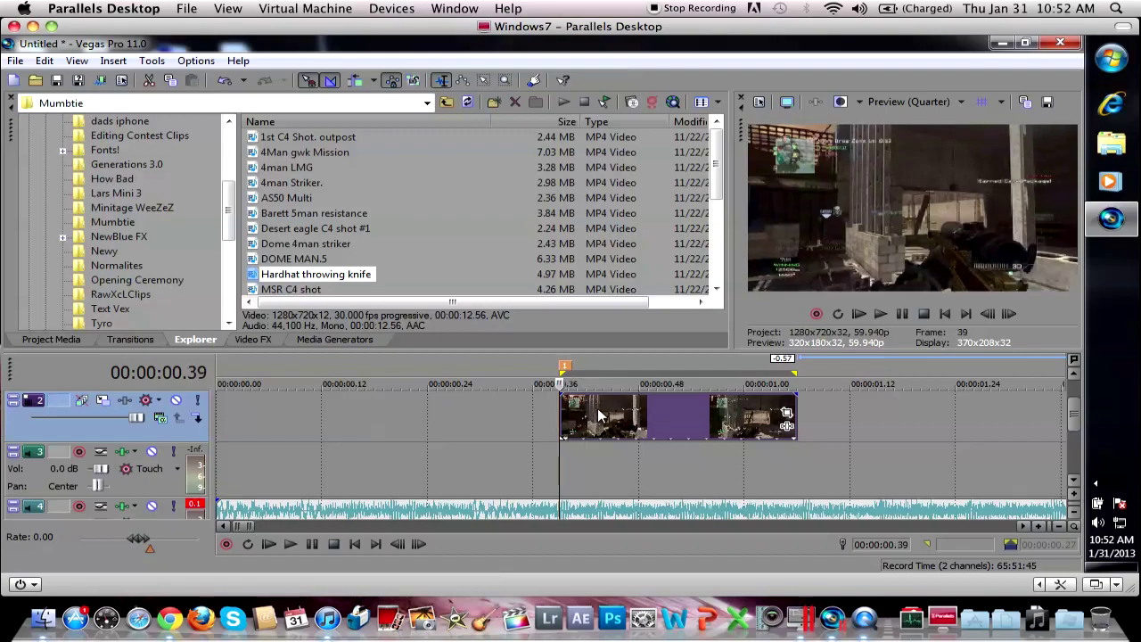
Step: Split the gameplay clip into five pieces at 00:00:00.45, 00:00:00.50, 00:00:00.55 and 00:00:01.00
key("Right")
key("Right")
key("Right")
key("Right")
key("Right")
key("Right")
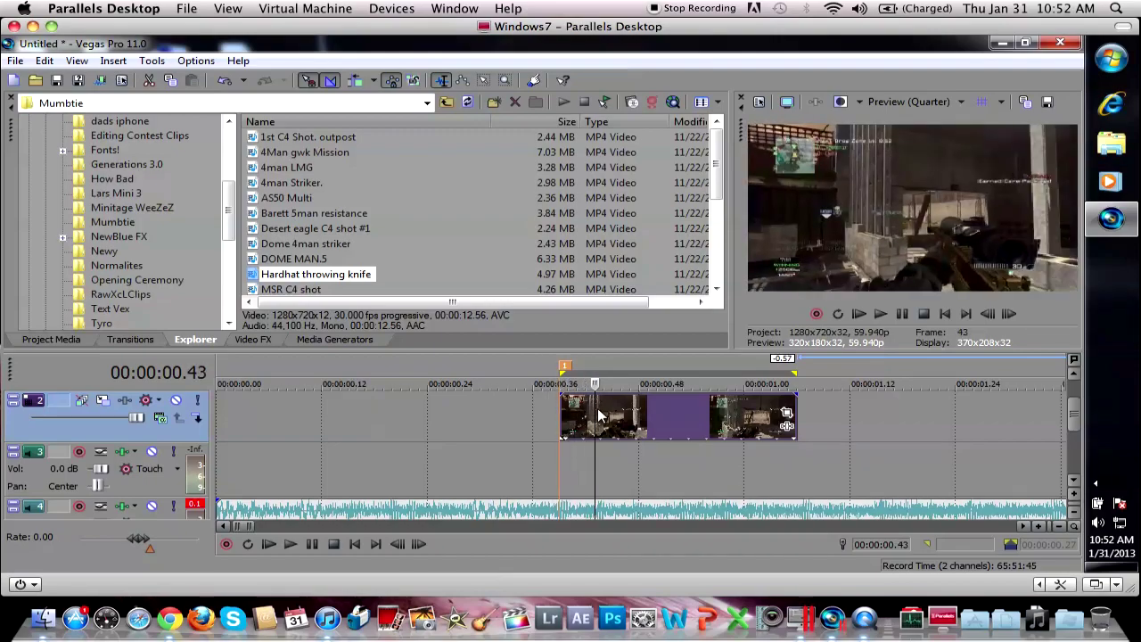
key("Right")
key("Right")
key("Right")
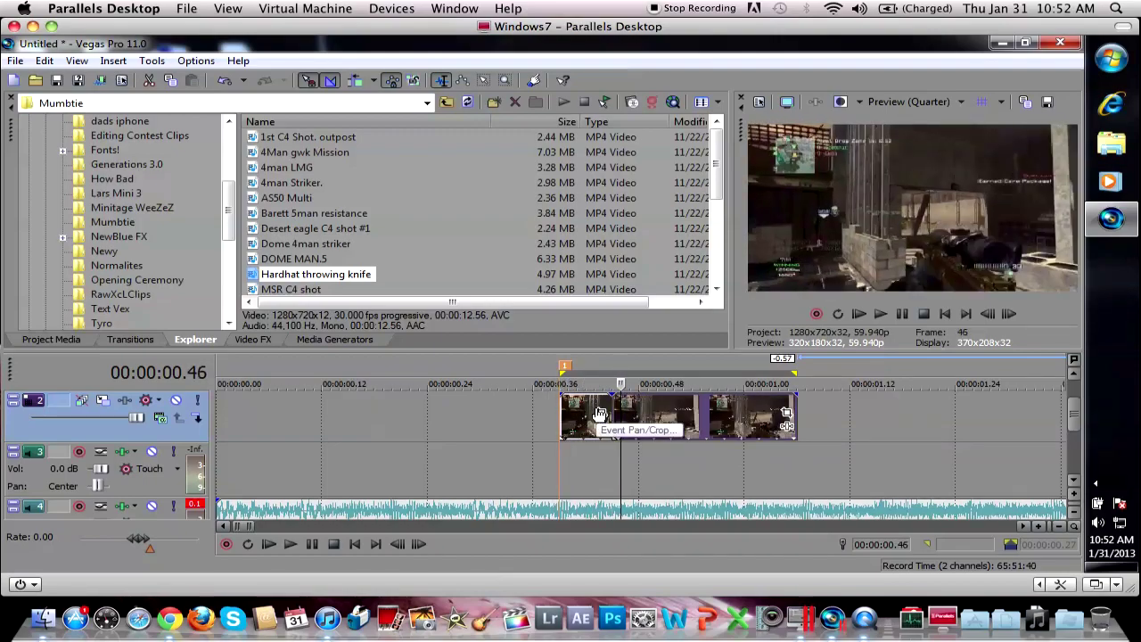
key("Right")
key("Right")
key("Right")
key("Right")
key("Right")
key("Right")
key("Right")
key("Right")
key("Right")
key("Right")
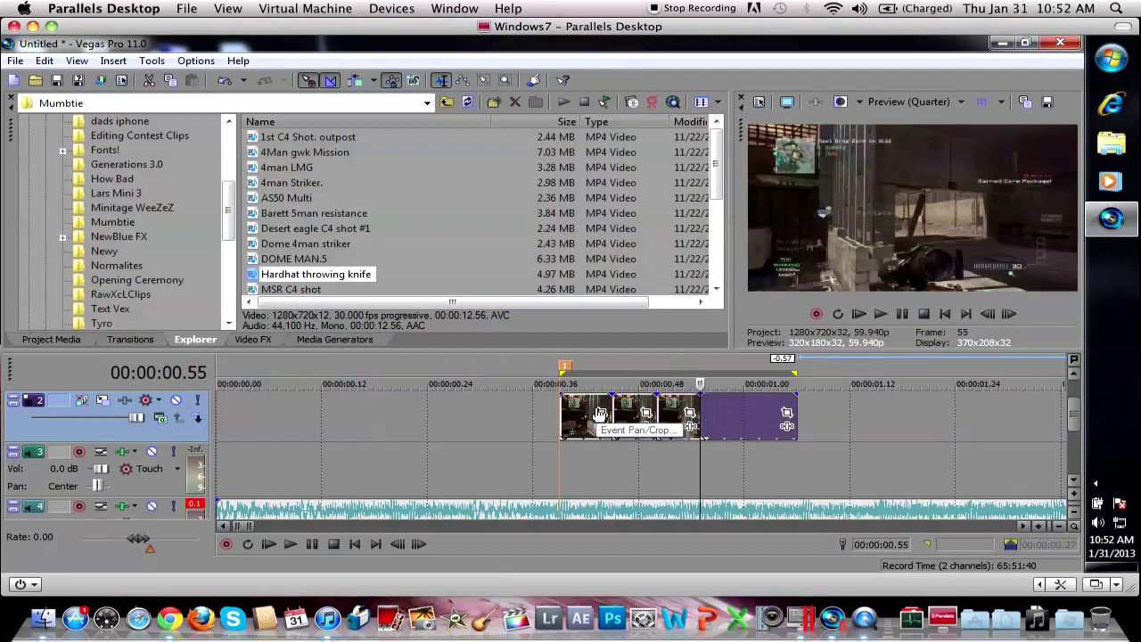
key("Right")
key("Right")
key("Right")
key("Right")
key("Right")
key("Right")
key("Right")
key("Right")
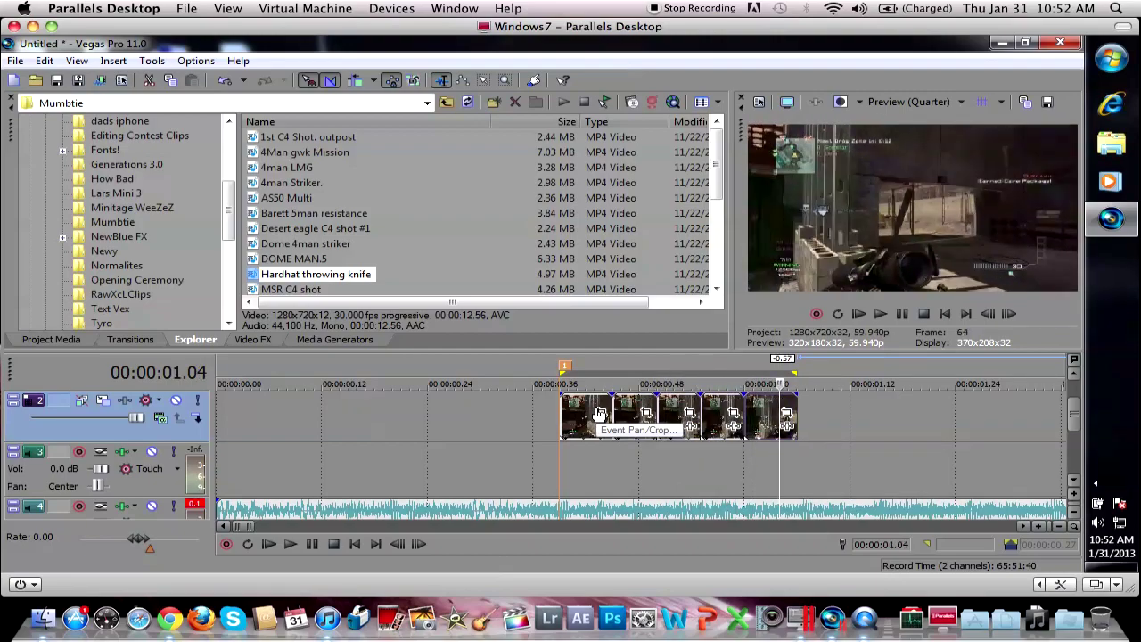
Step: Add a fade-in spanning the full length of each of the five clip pieces and select their time range
left_click_drag(562, 395, 796, 399)
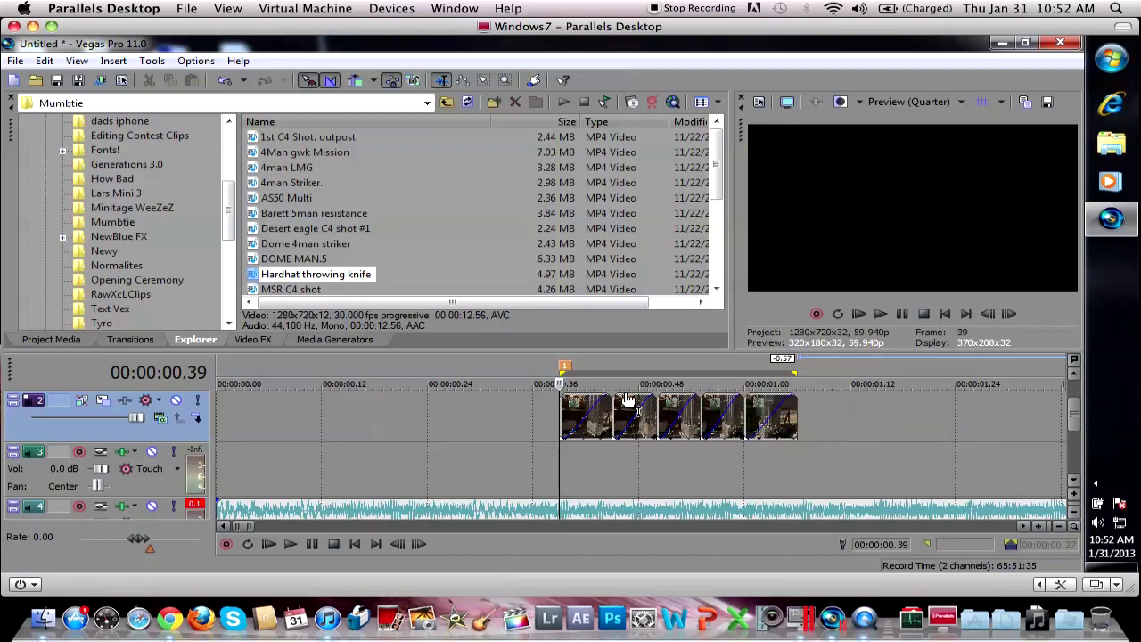
double_click(579, 417)
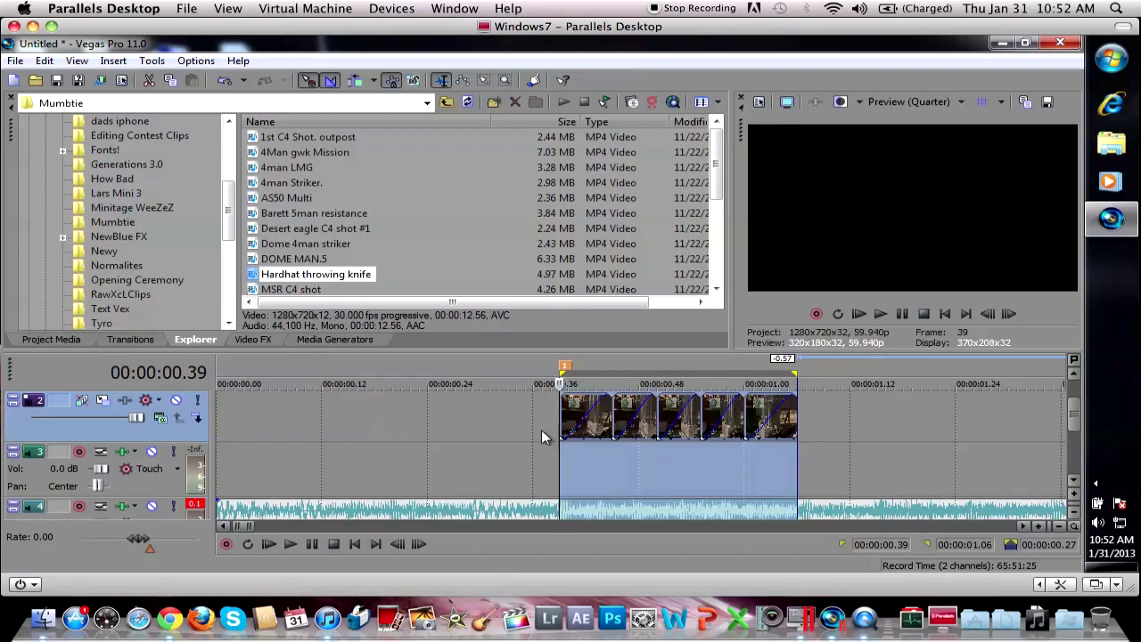
Step: Play the song from the beginning to review the five fading pieces against the music, and return the cursor to 00:00:00.00
scroll(275, 433, "down", 3)
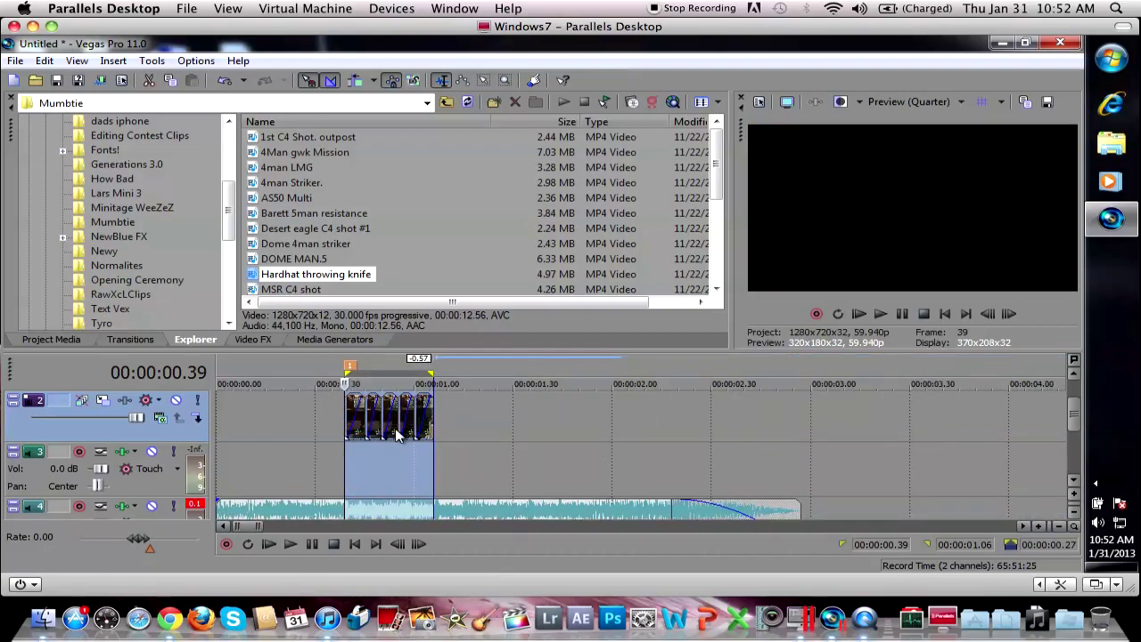
left_click(276, 428)
left_click(219, 417)
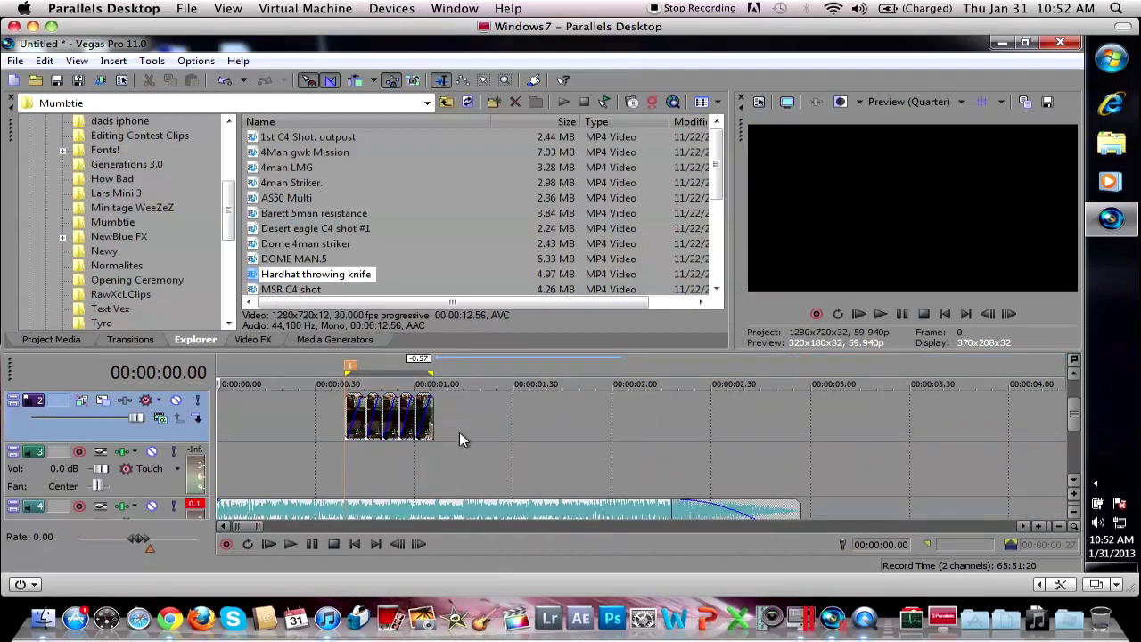
key("space")
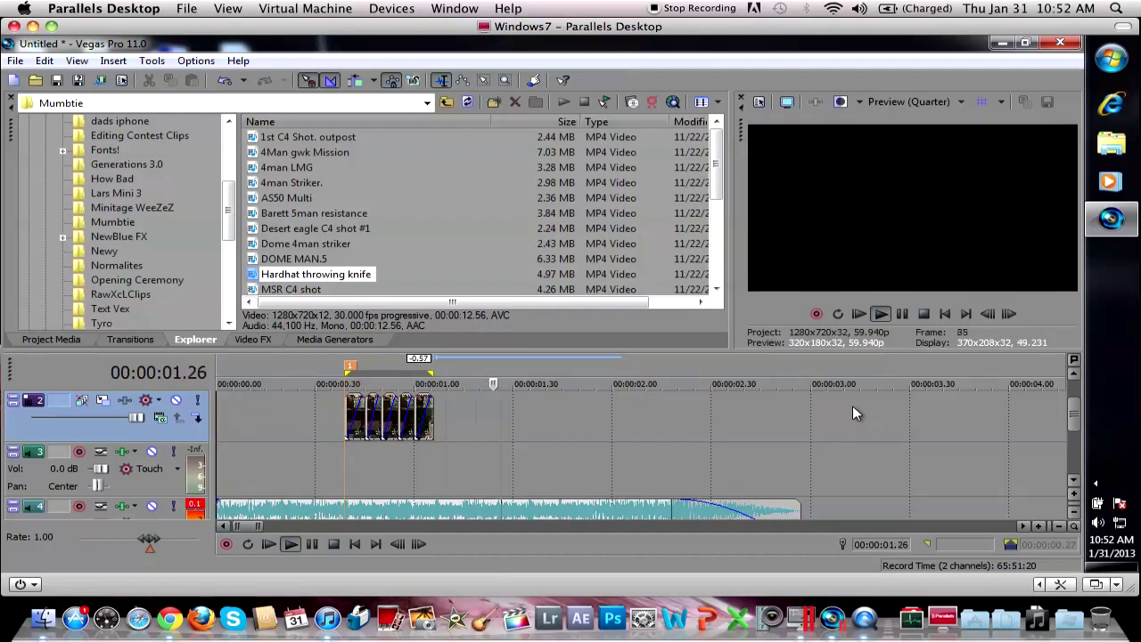
key("space")
scroll(350, 457, "up", 2)
left_click(389, 414)
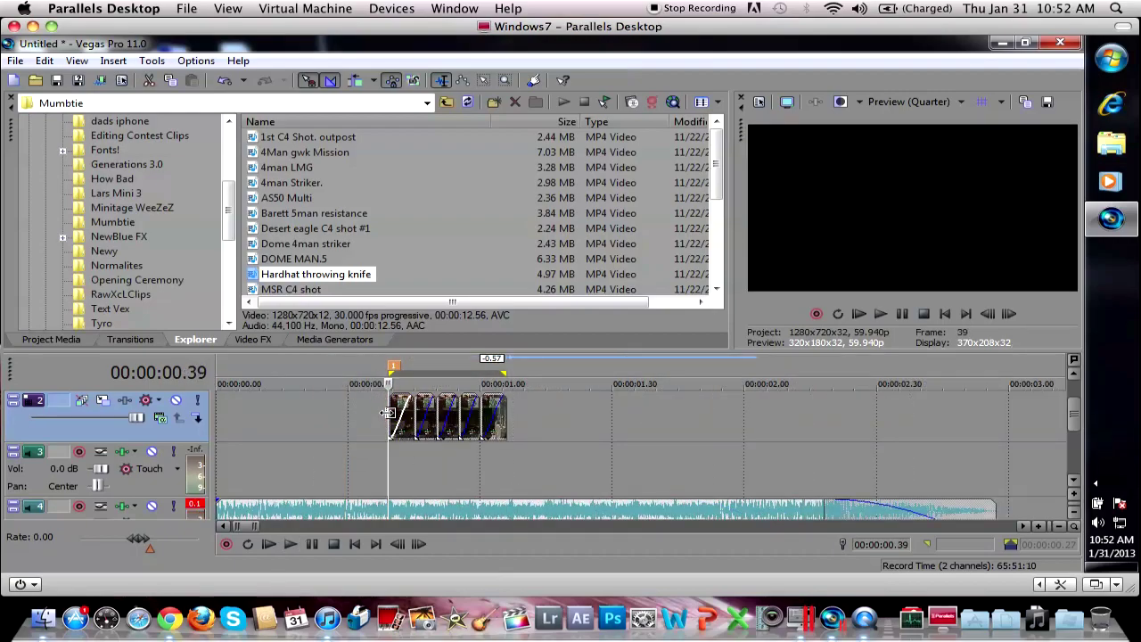
left_click(218, 416)
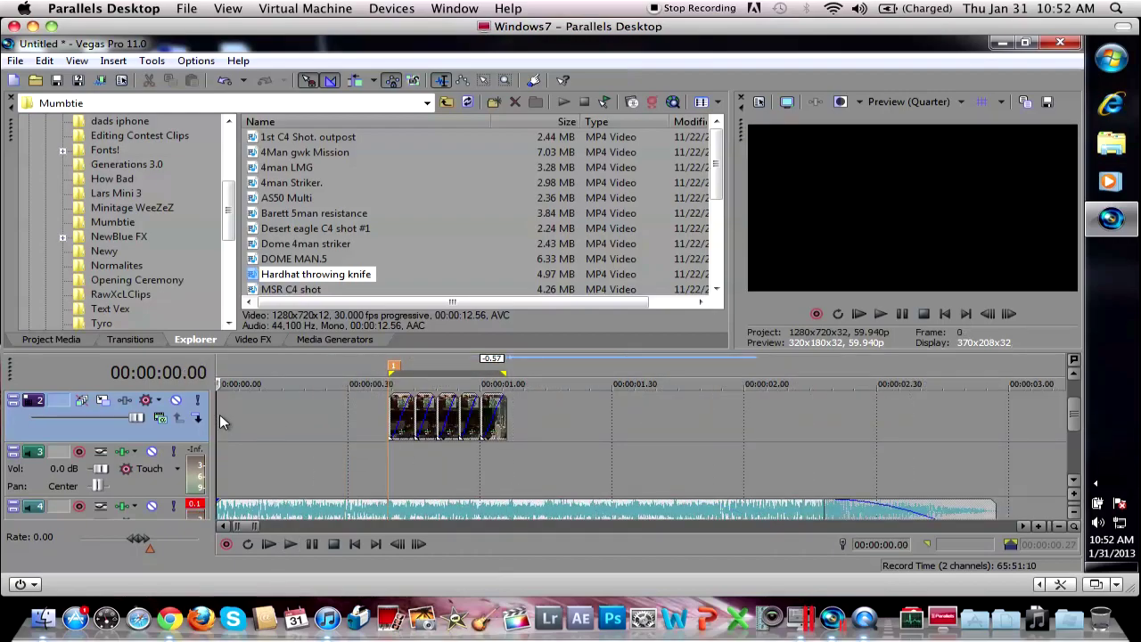